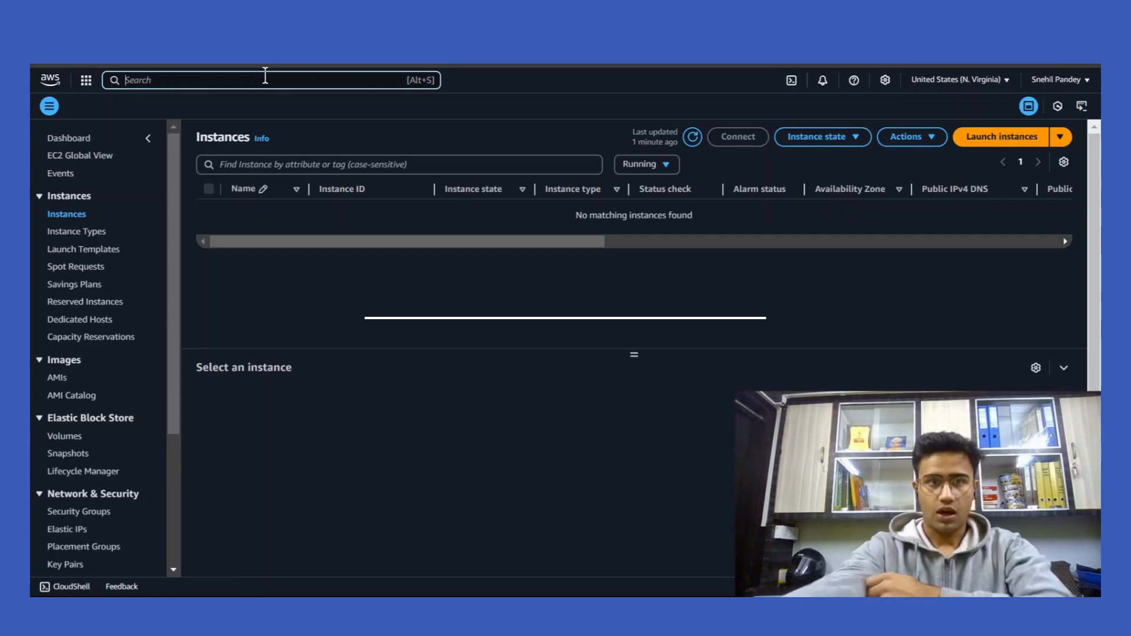
Search 'Ec2', open the EC2 service, and start the Launch instance form.
type("Ec2")
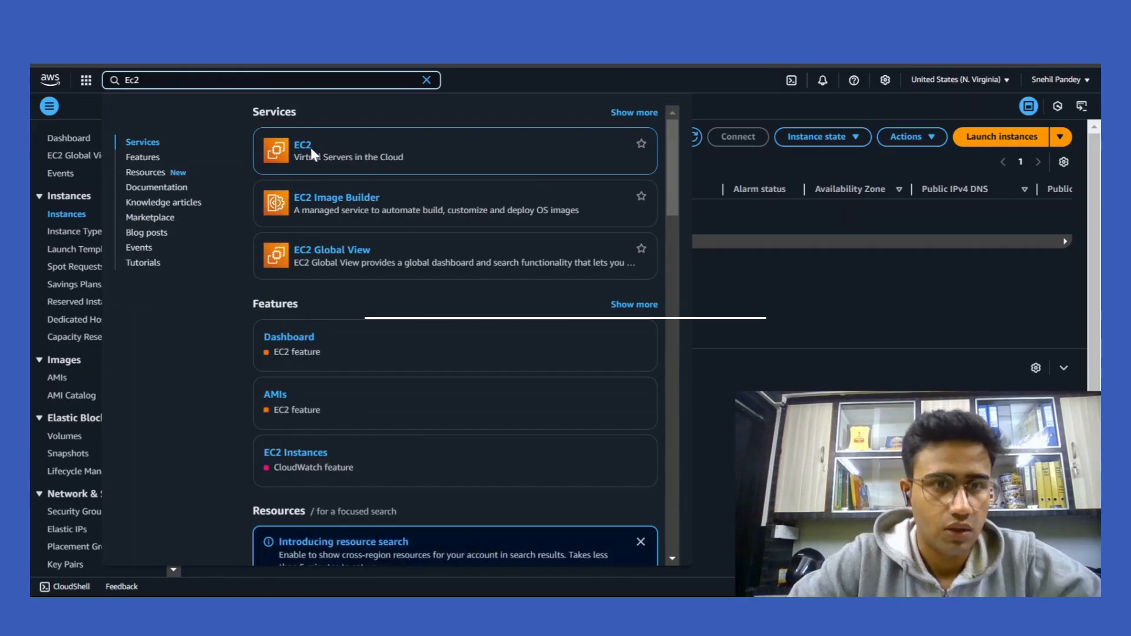
left_click(307, 148)
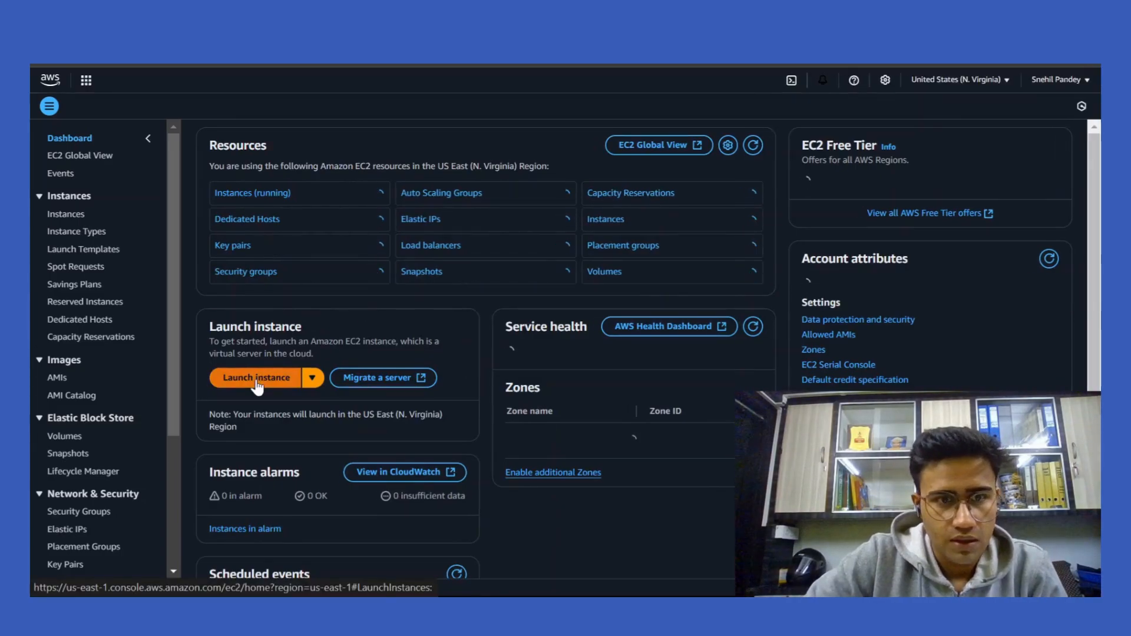
left_click(256, 378)
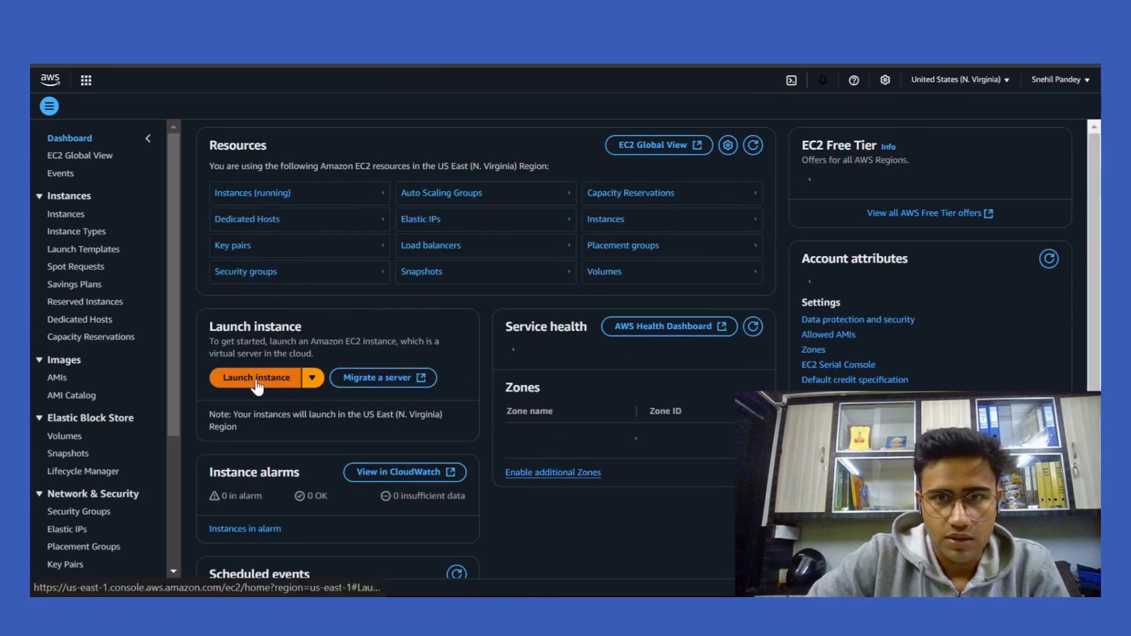
left_click(257, 382)
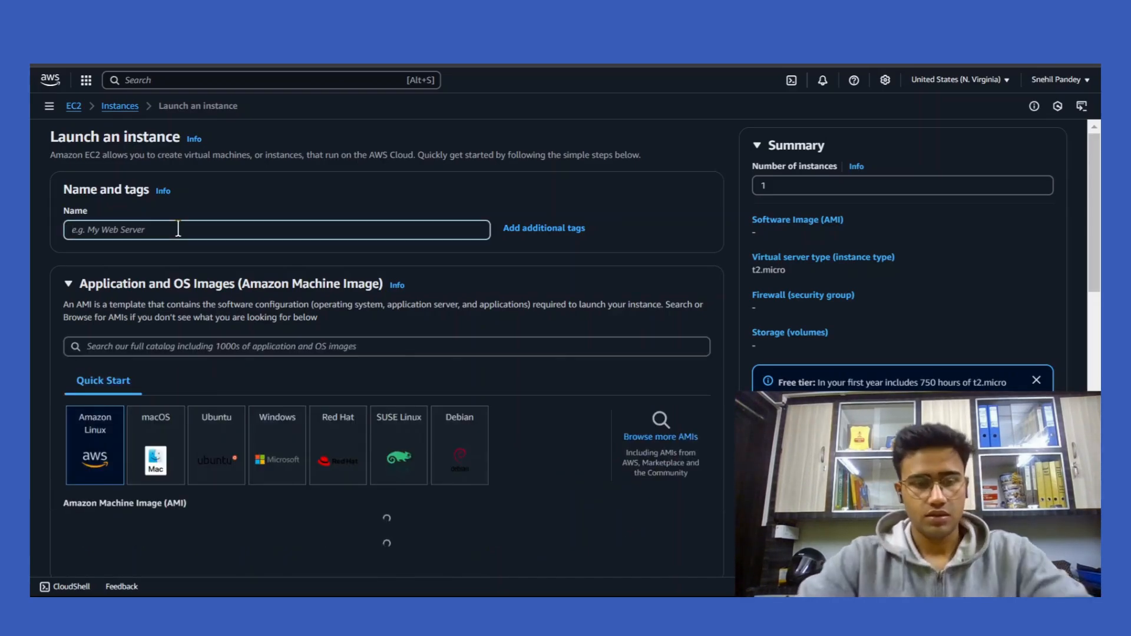
Name the instance Acolyte, choose Ubuntu, and dismiss the overridden-settings warning.
left_click(178, 229)
type("Acolyrt")
key("BackSpace")
key("BackSpace")
type("te")
left_click(207, 453)
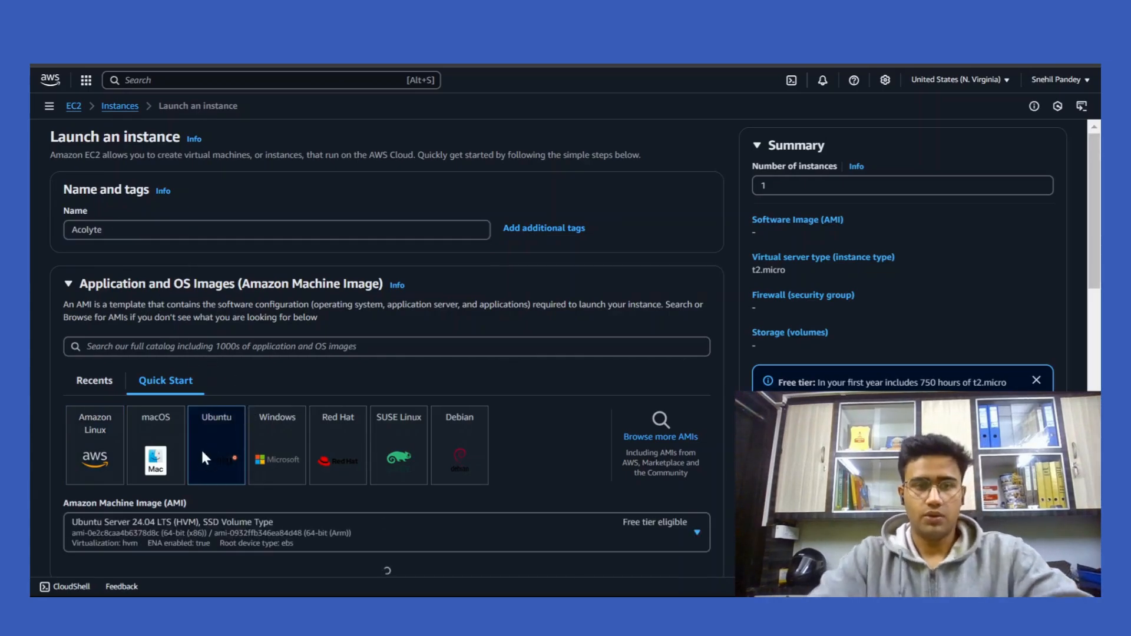
scroll(41, 468, "down", 4)
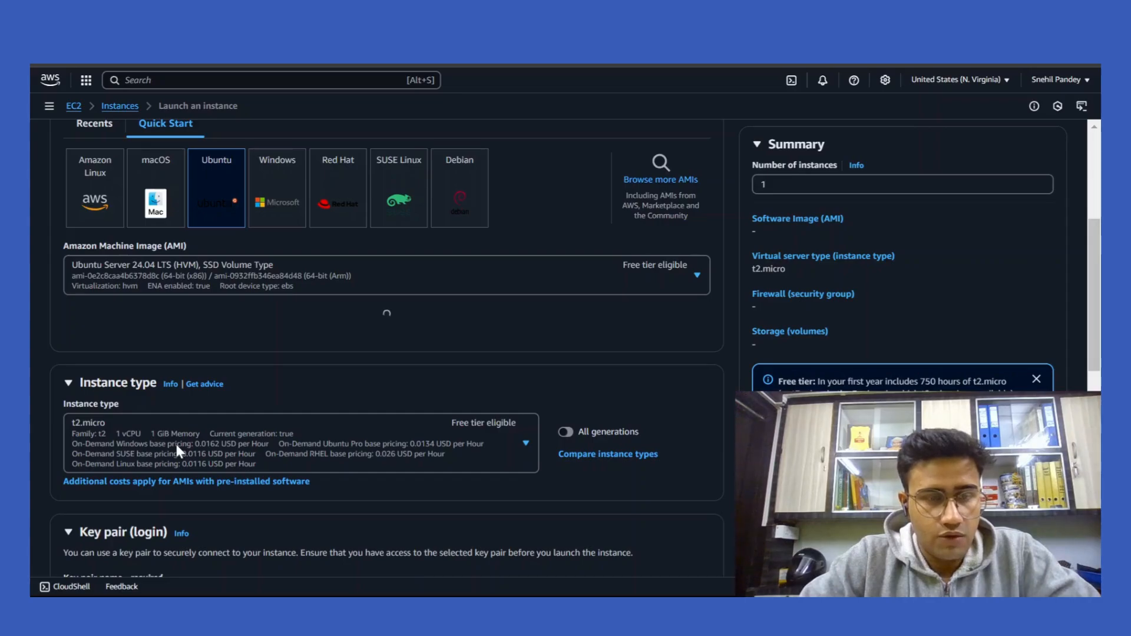
scroll(177, 436, "down", 2)
scroll(252, 347, "down", 1)
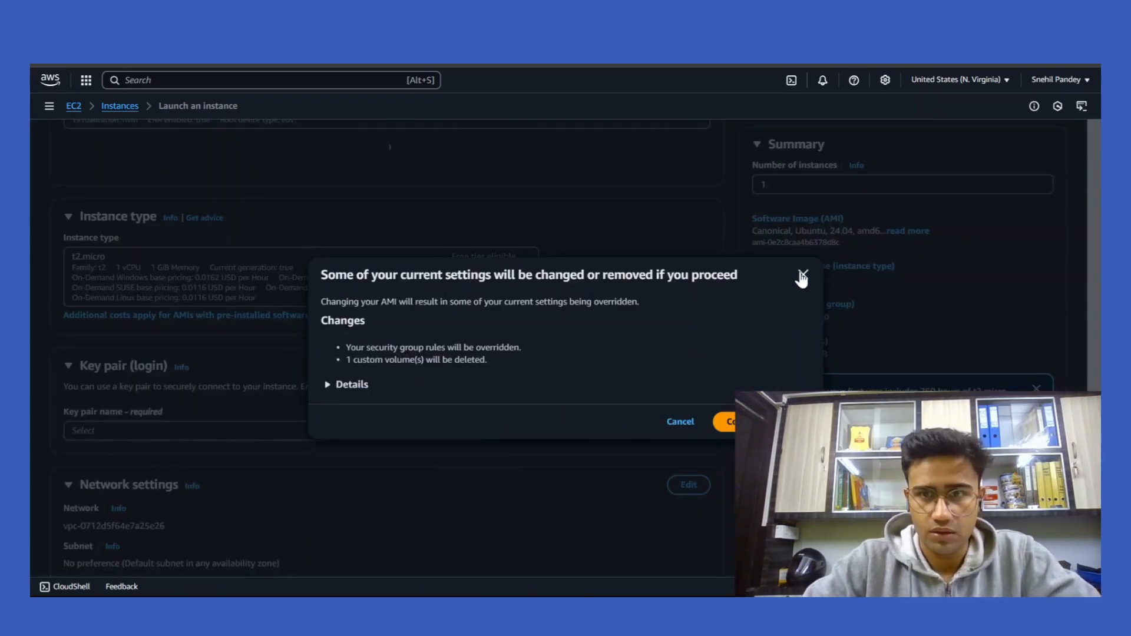
left_click(801, 279)
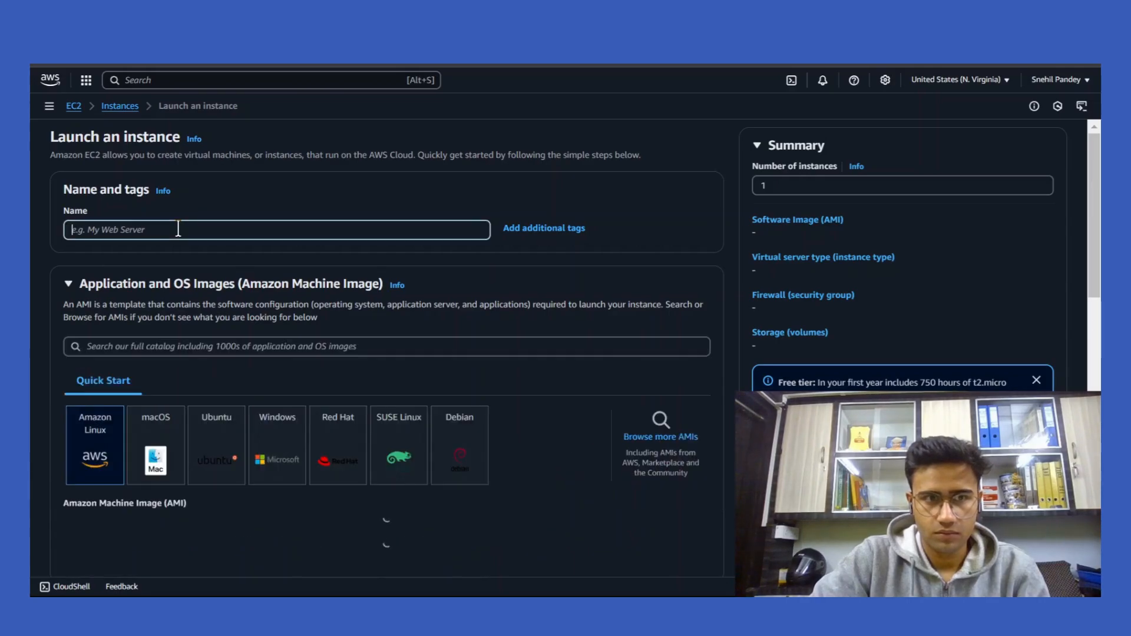
Re-enter the name Acolyte and reselect the Ubuntu Server 24.04 LTS image.
type("Acolyt")
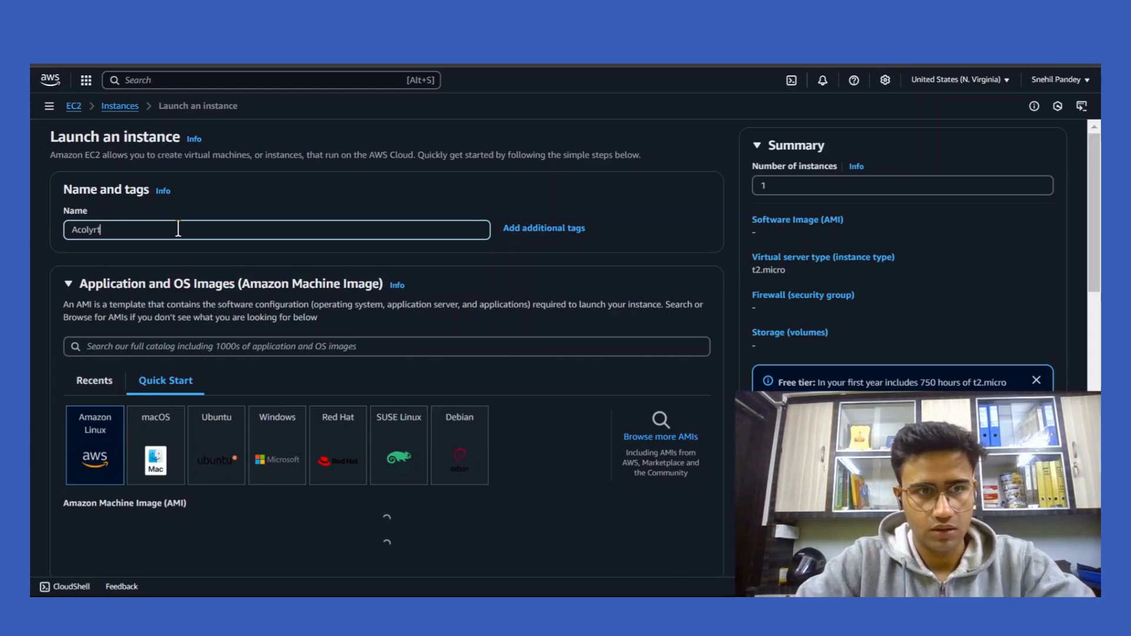
key("BackSpace")
type("te")
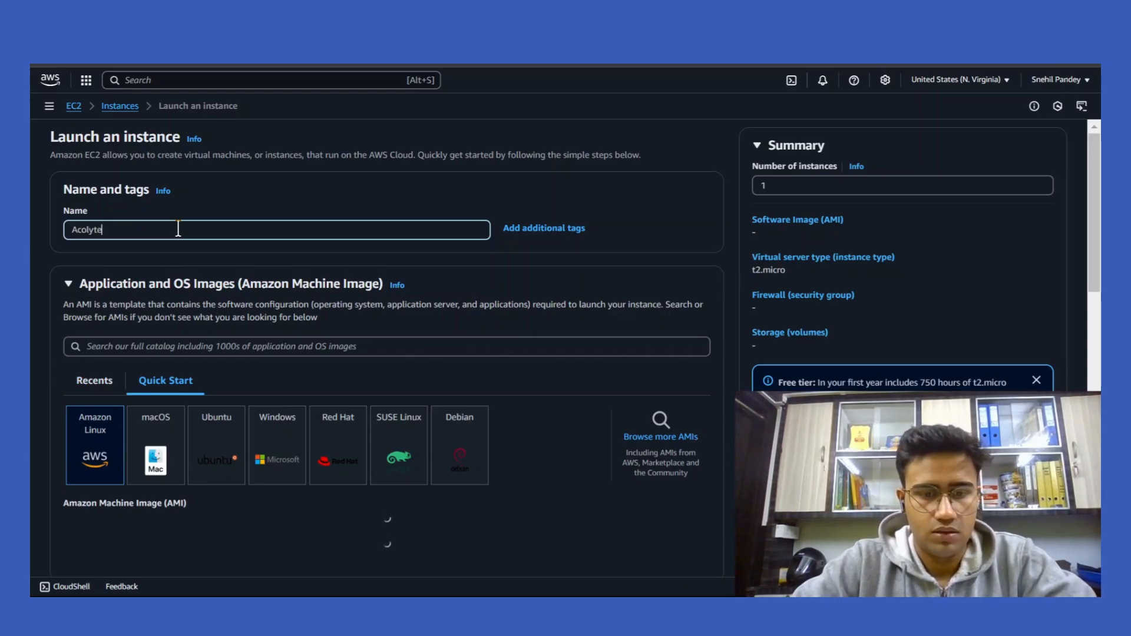
left_click(203, 455)
scroll(112, 281, "down", 5)
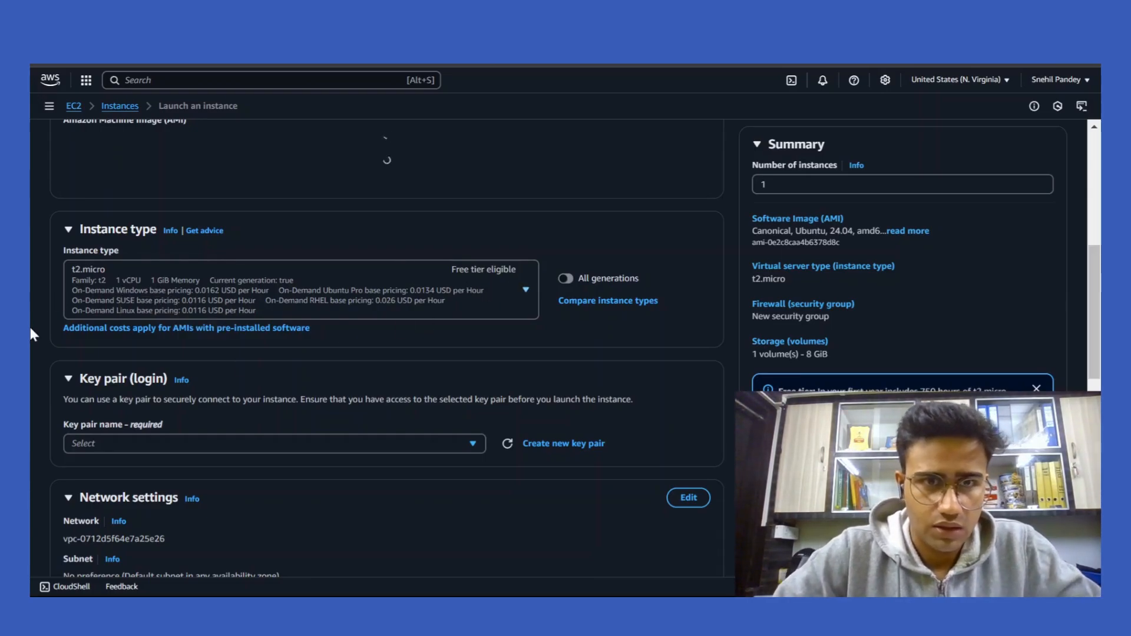
Create an RSA .pem key pair named acolyte-cc and use it for the instance.
left_click_drag(476, 456, 565, 415)
scroll(566, 415, "down", 2)
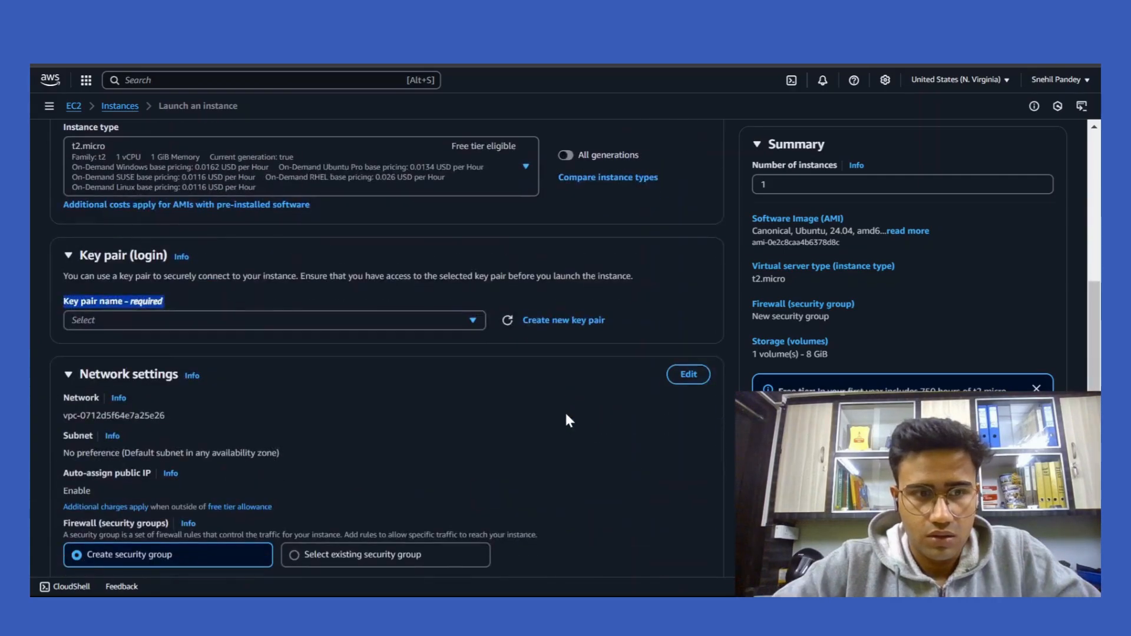
left_click(312, 322)
left_click(565, 321)
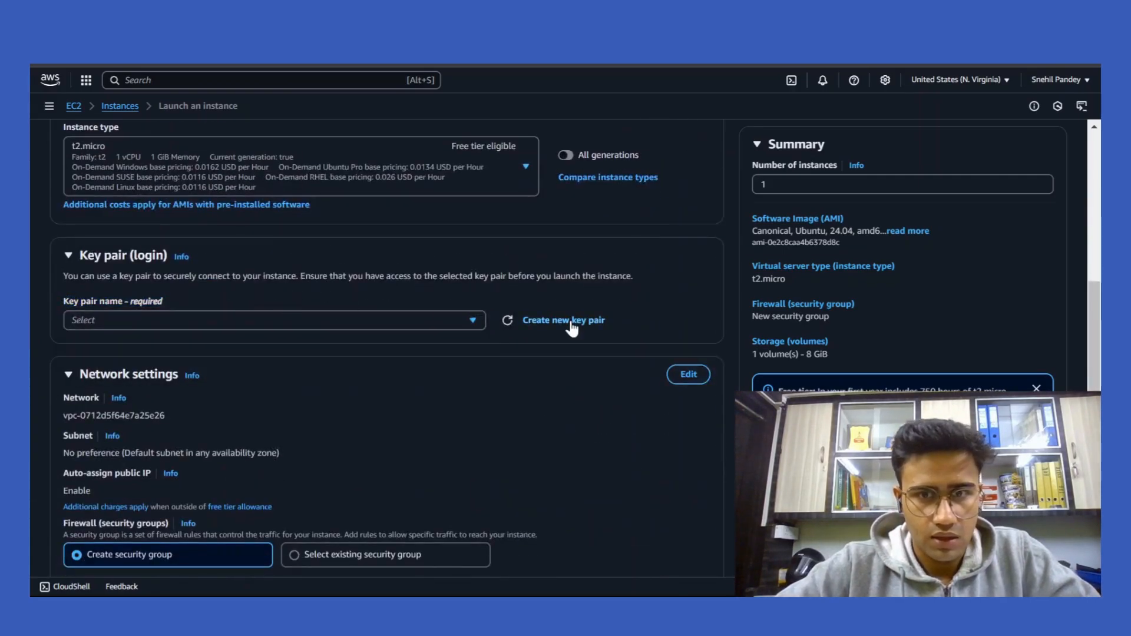
left_click(471, 238)
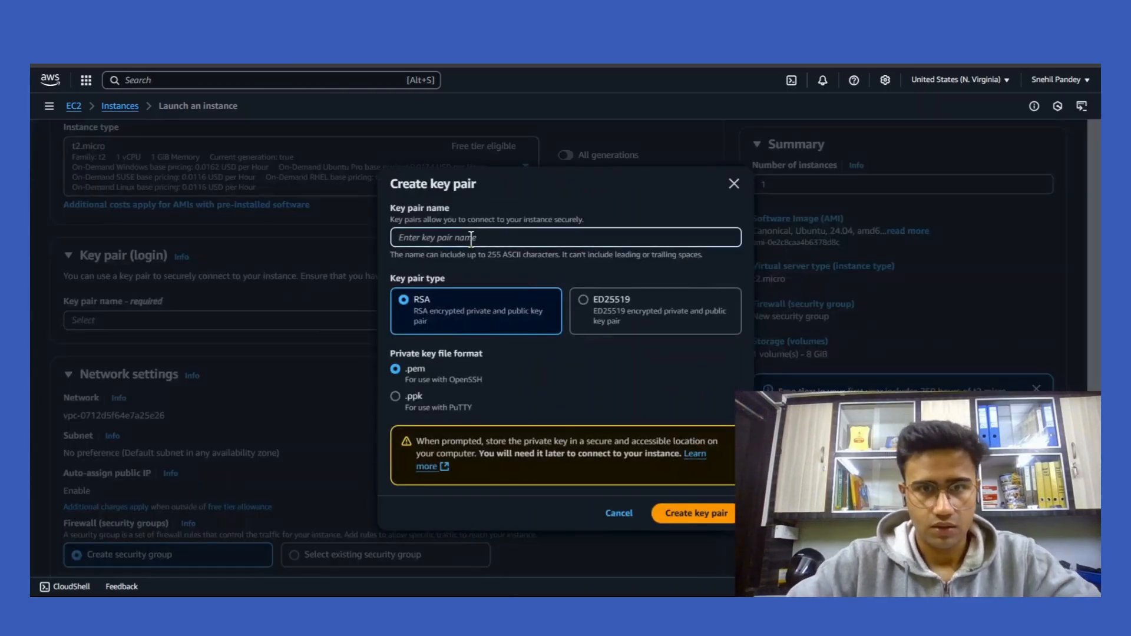
type("aco")
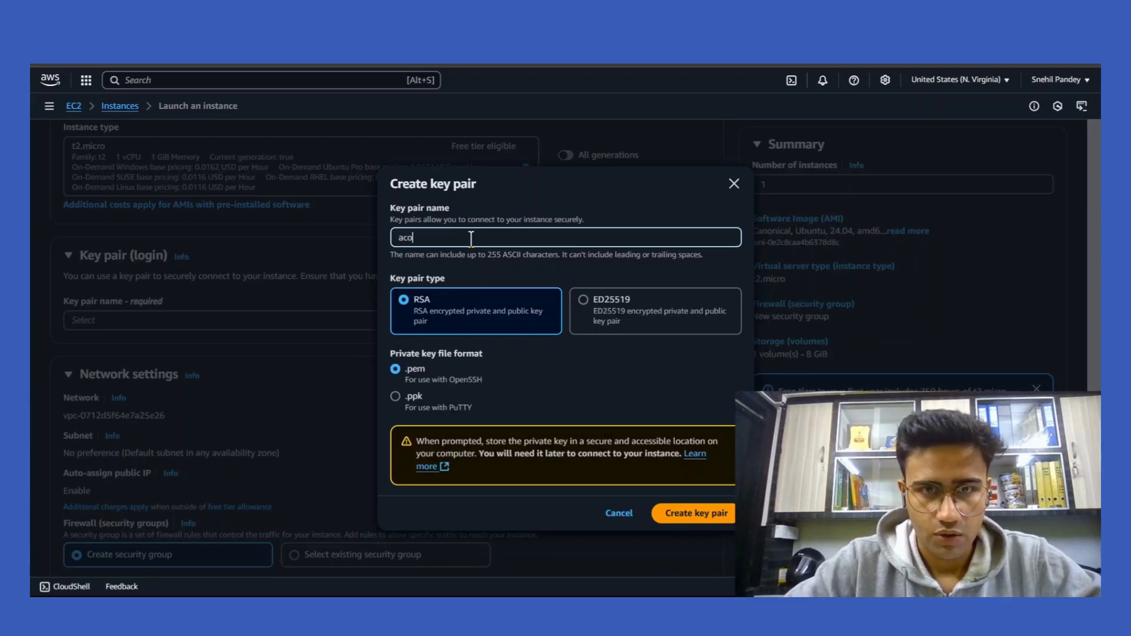
type("lyte-cc")
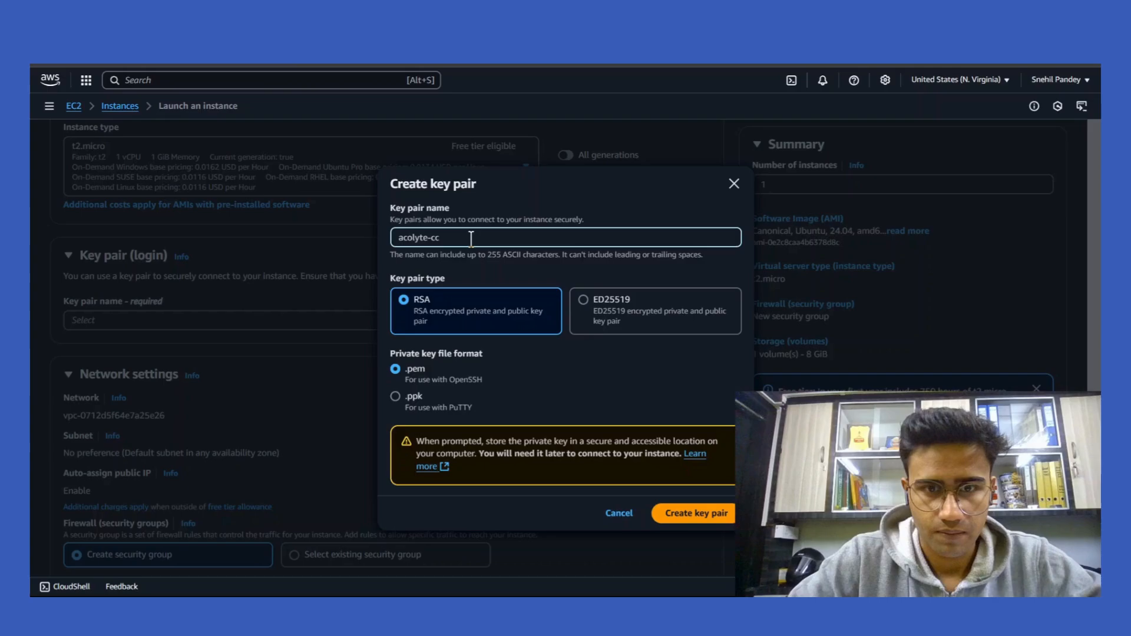
left_click(715, 526)
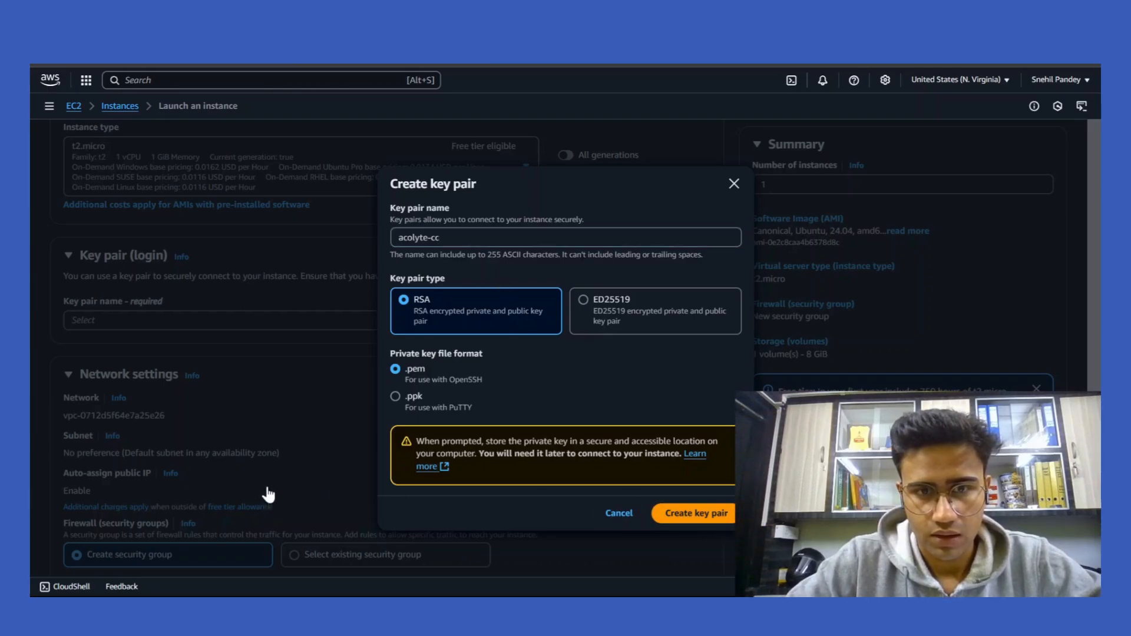
left_click(98, 342)
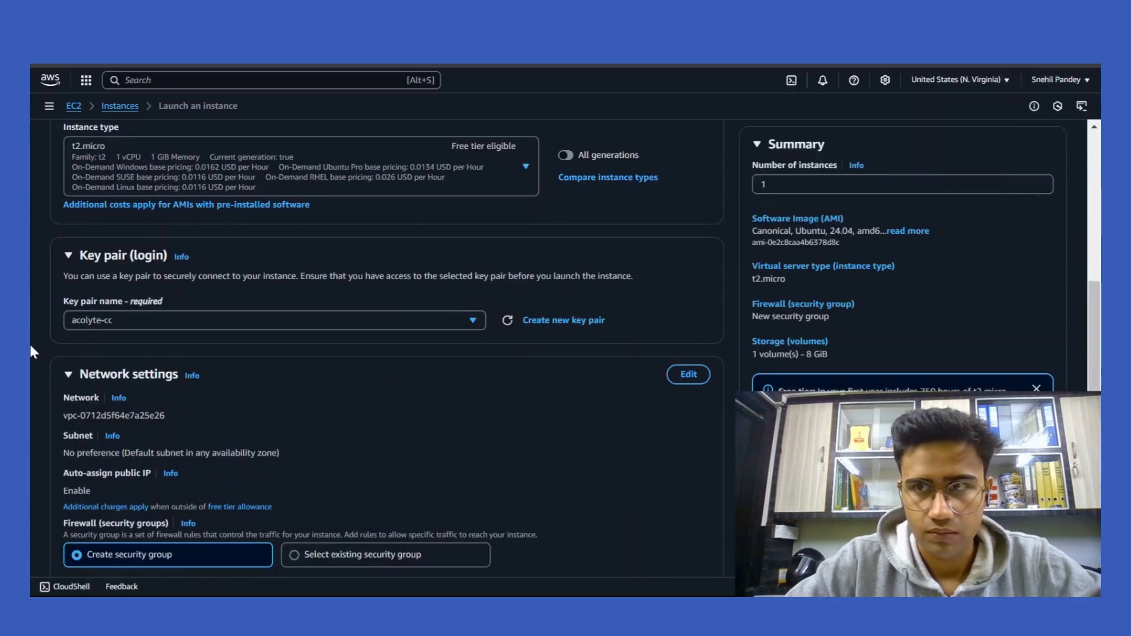
scroll(30, 345, "down", 8)
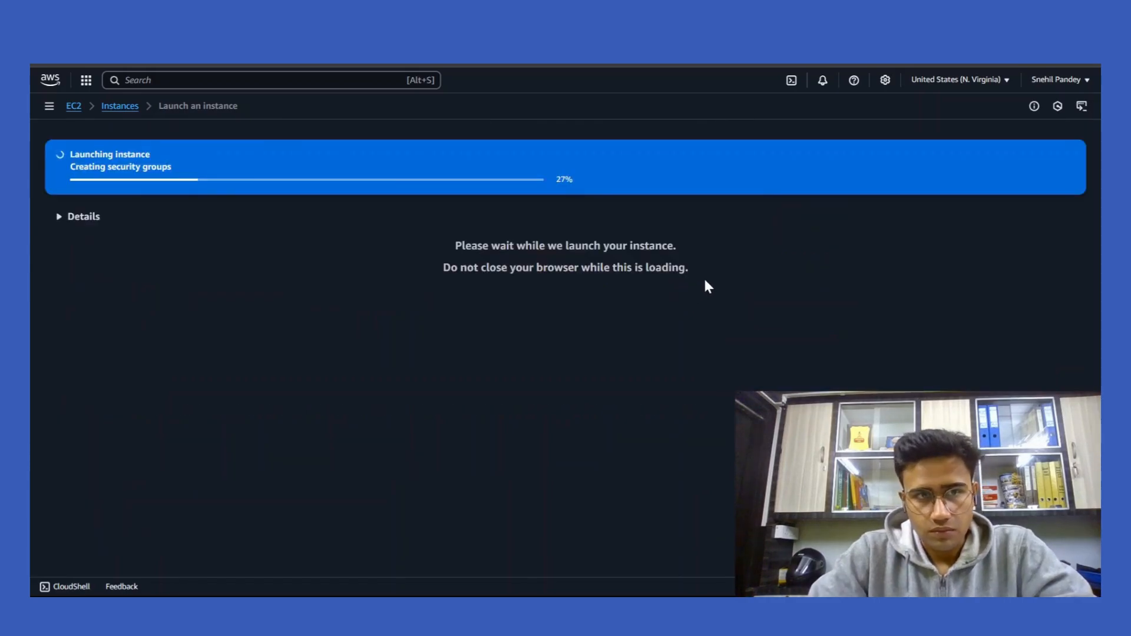
Launch the instance and check Acolyte's t2.micro running state and status checks in Instances.
left_click(270, 170)
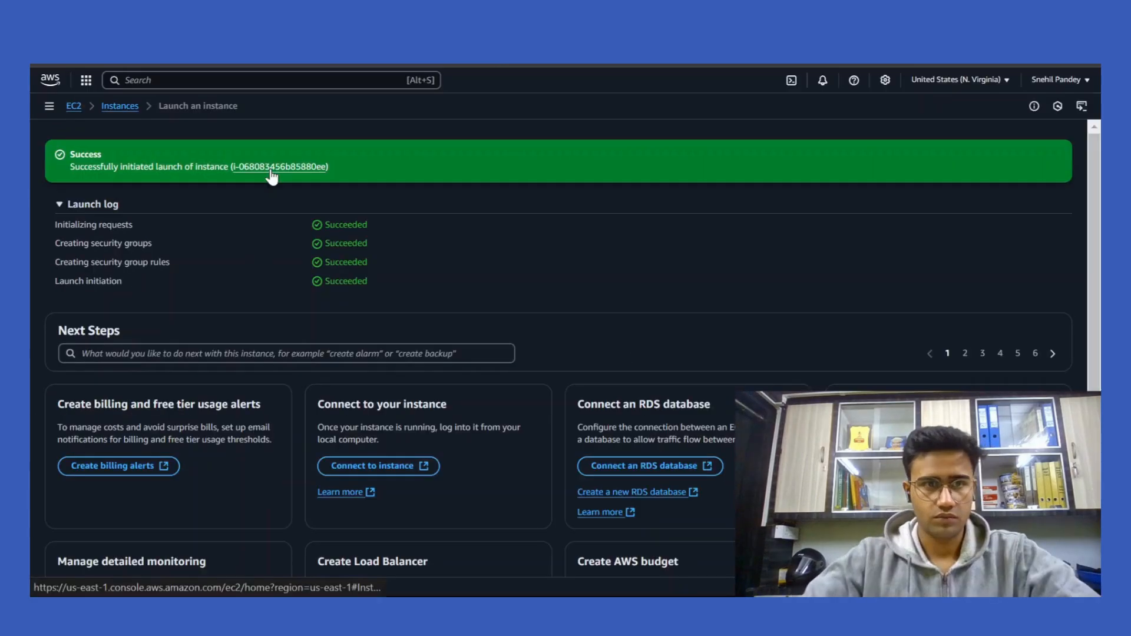
left_click(271, 171)
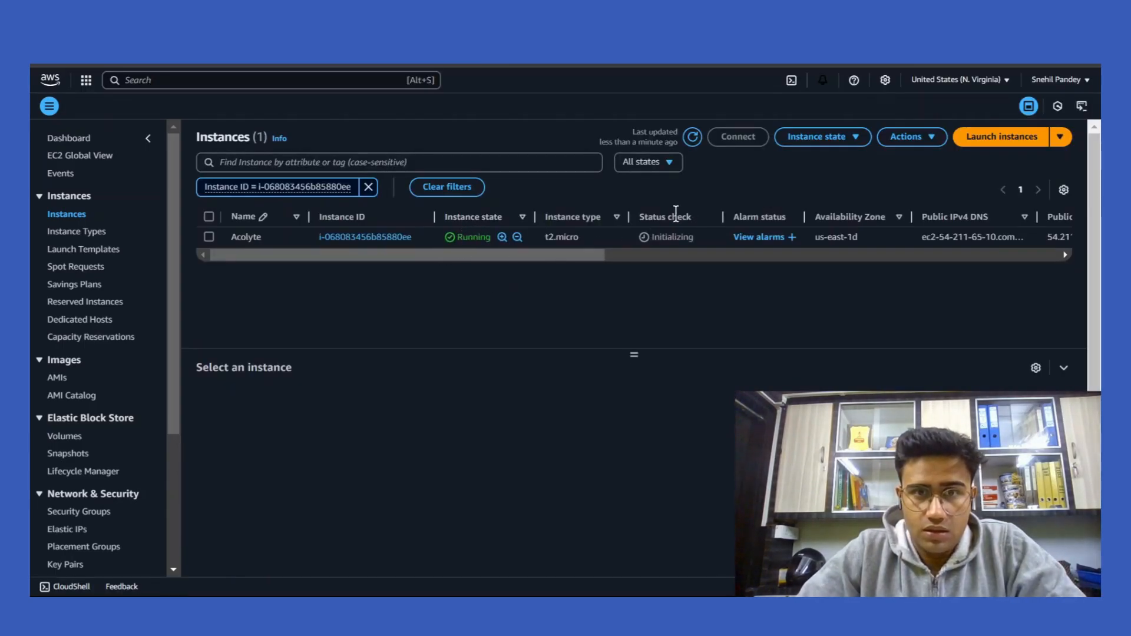
left_click_drag(700, 213, 638, 217)
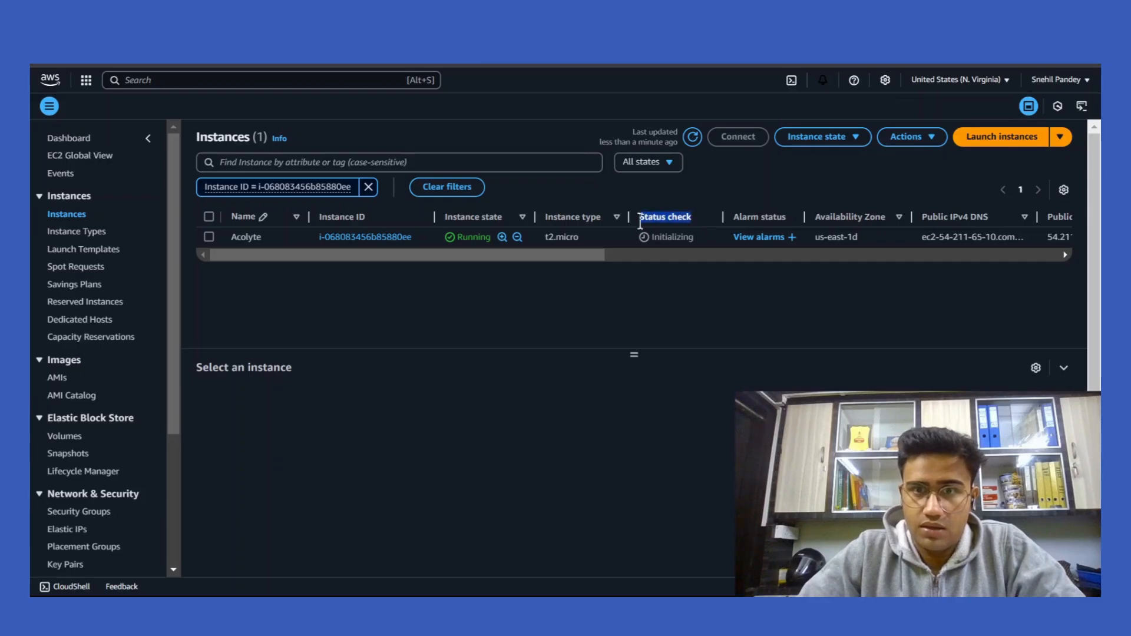
left_click(685, 287)
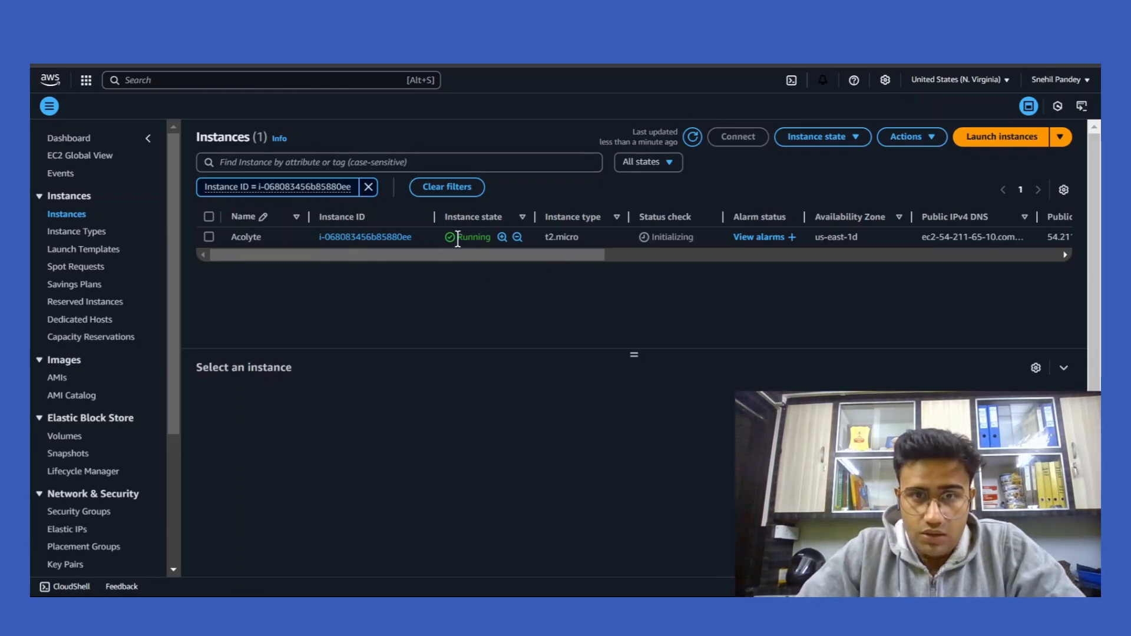
left_click_drag(698, 212, 627, 215)
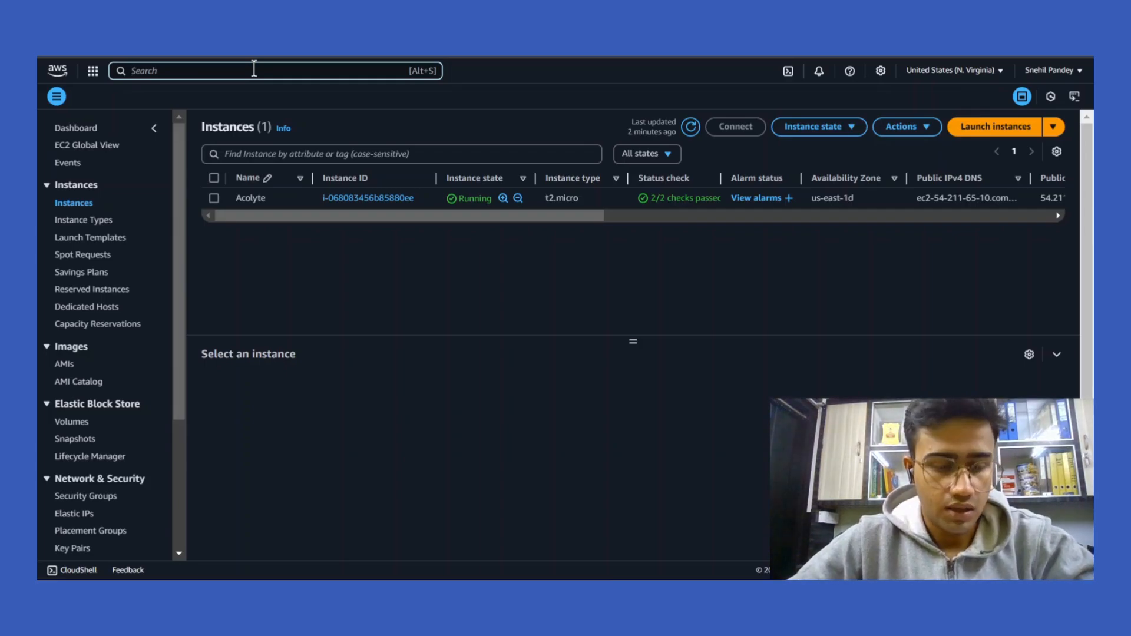
Search 'S3', browse the Amazon S3 landing page, and begin creating a bucket.
type("S3")
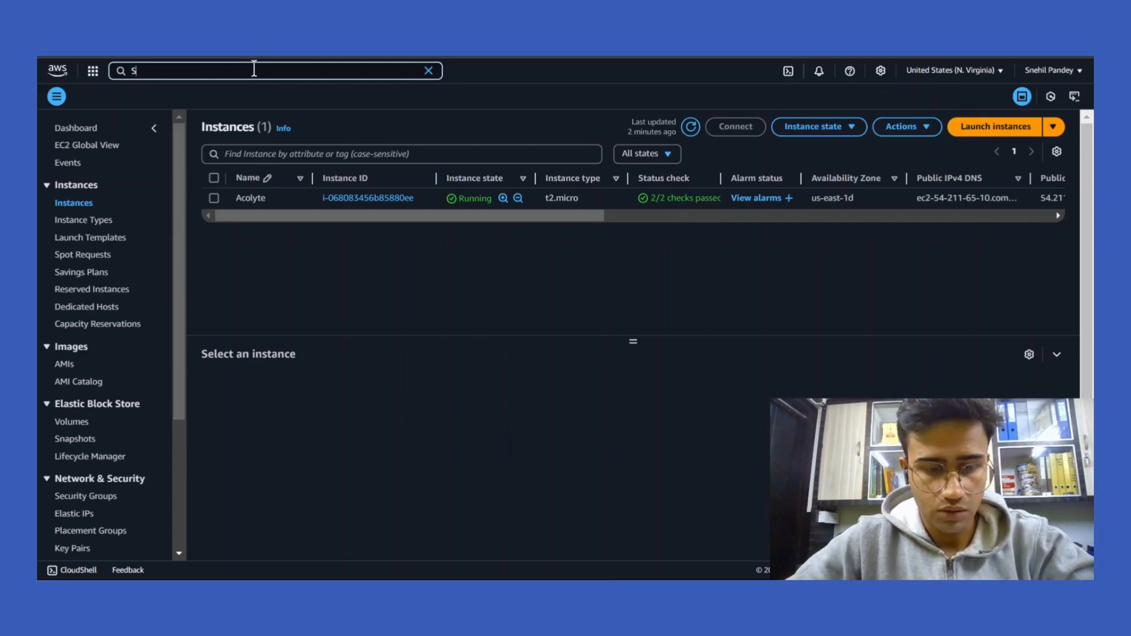
left_click(307, 137)
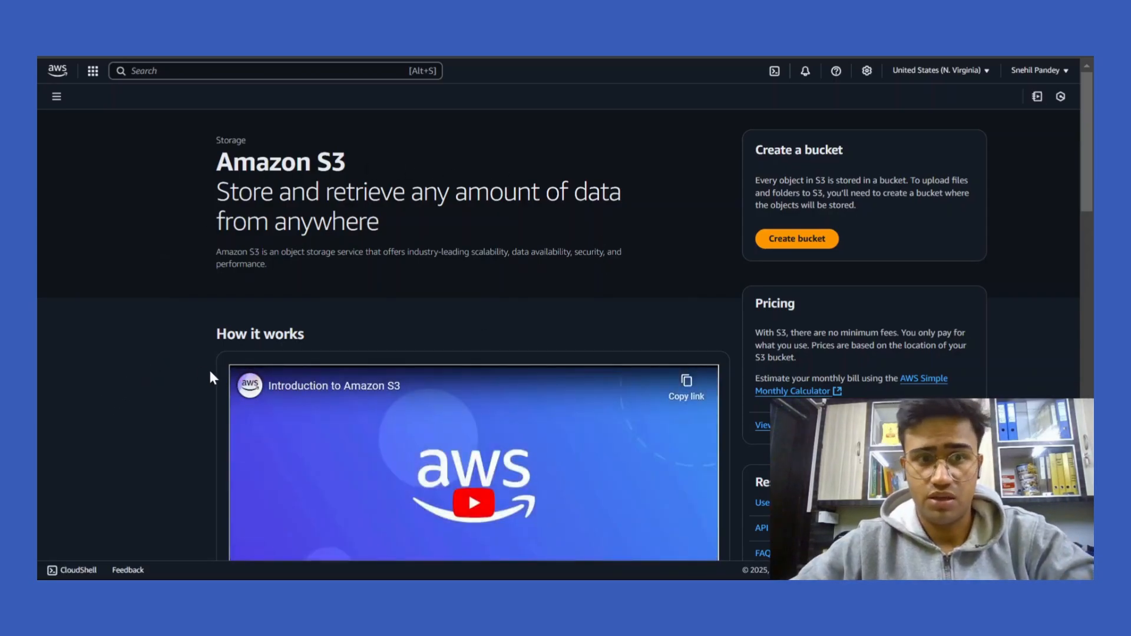
scroll(210, 372, "down", 6)
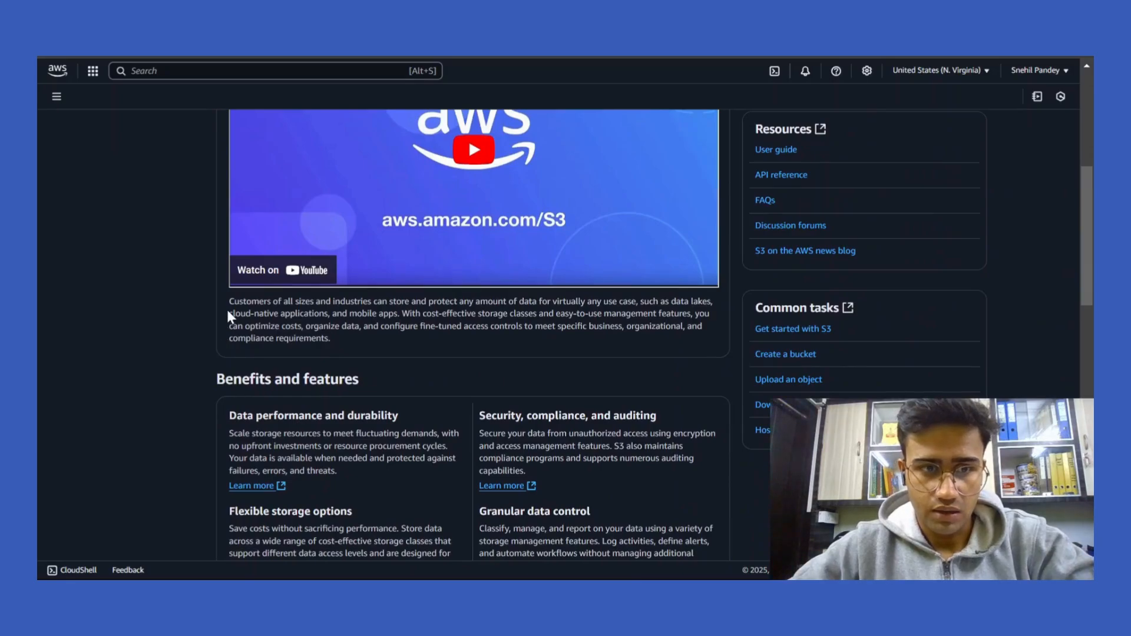
scroll(235, 225, "down", 7)
scroll(236, 211, "down", 11)
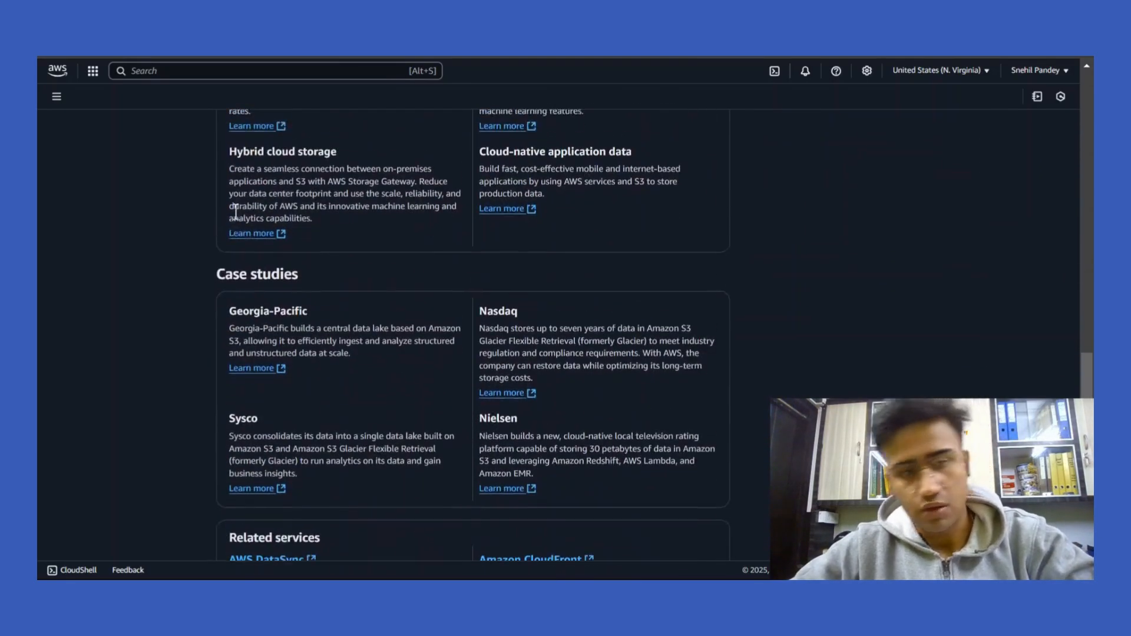
scroll(235, 211, "up", 5)
scroll(236, 212, "down", 4)
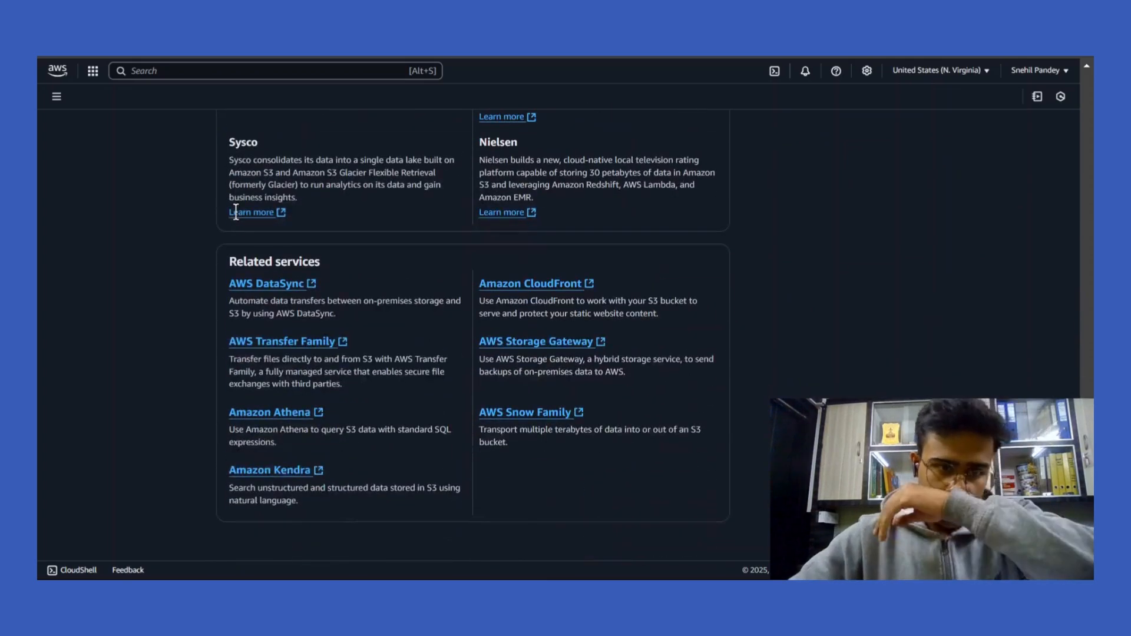
scroll(236, 212, "up", 20)
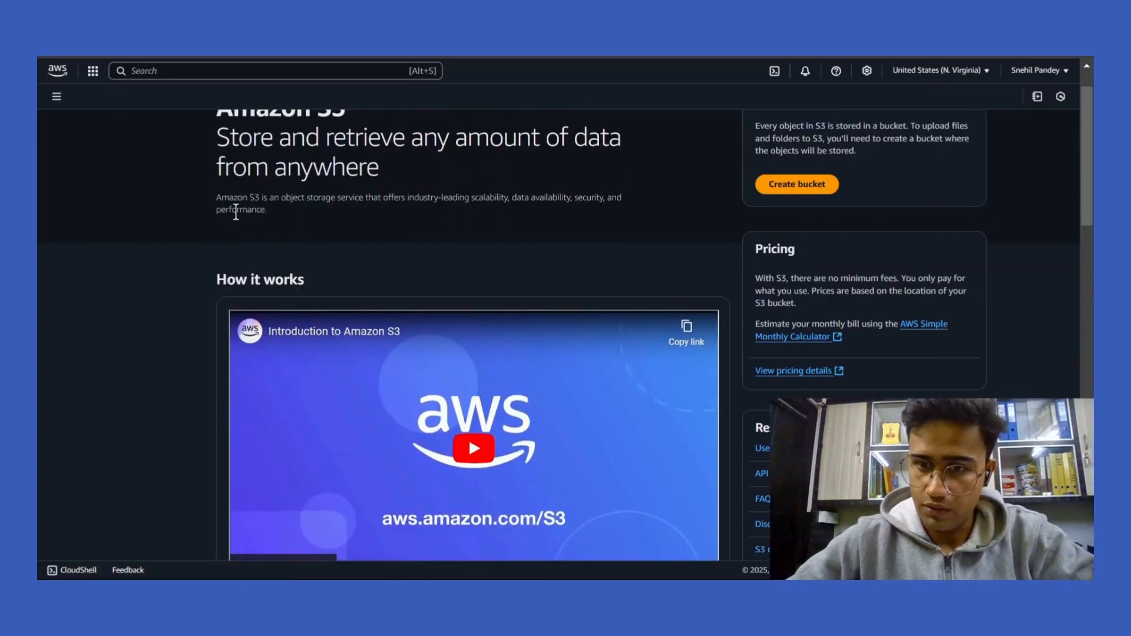
scroll(235, 211, "down", 8)
scroll(236, 216, "up", 8)
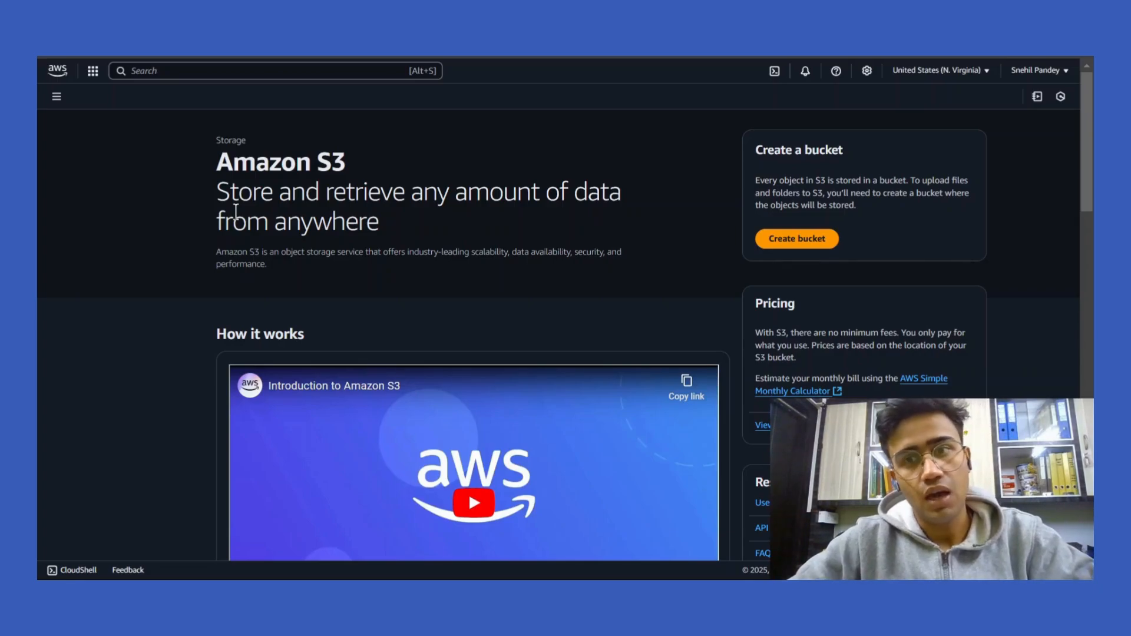
left_click(787, 239)
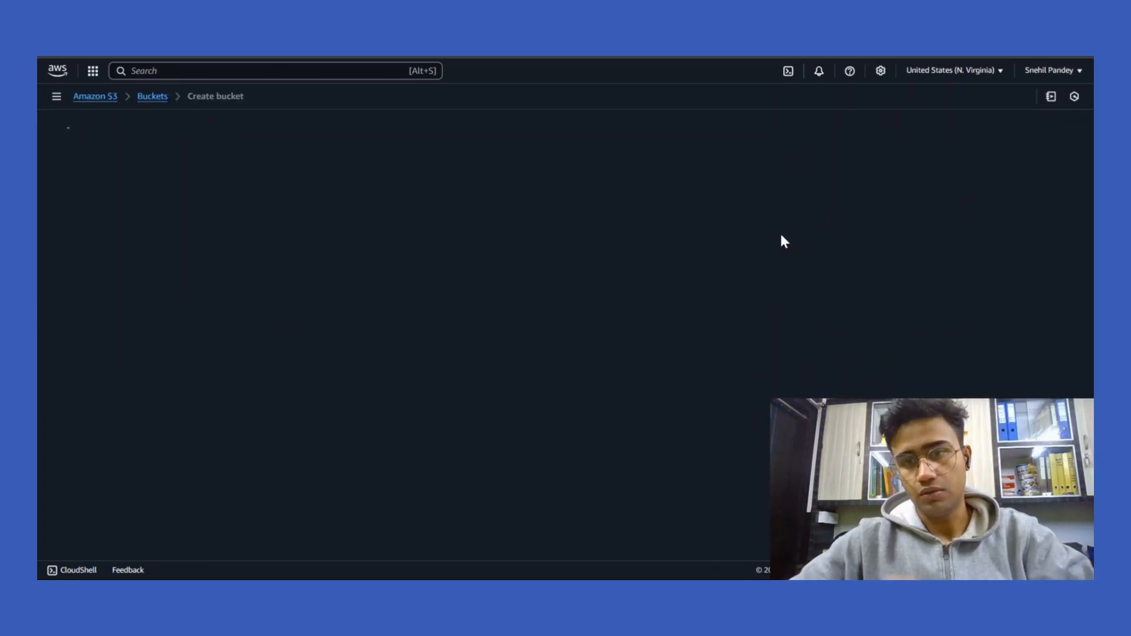
Enter acolyte1 as the new bucket's name.
left_click(363, 329)
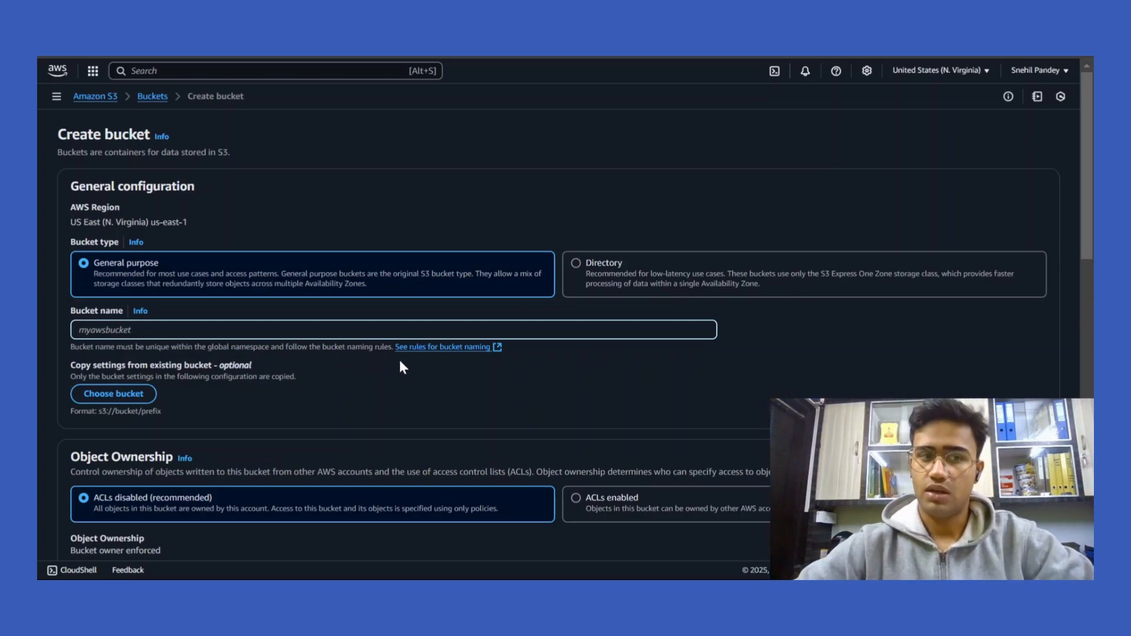
key("Tab")
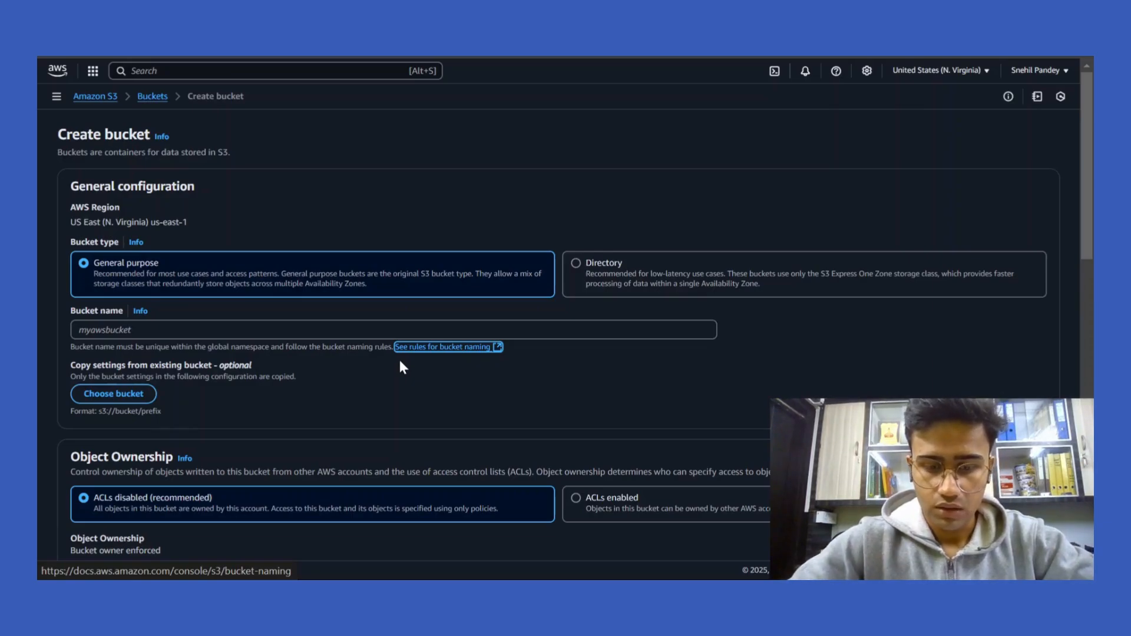
left_click(248, 330)
type("a")
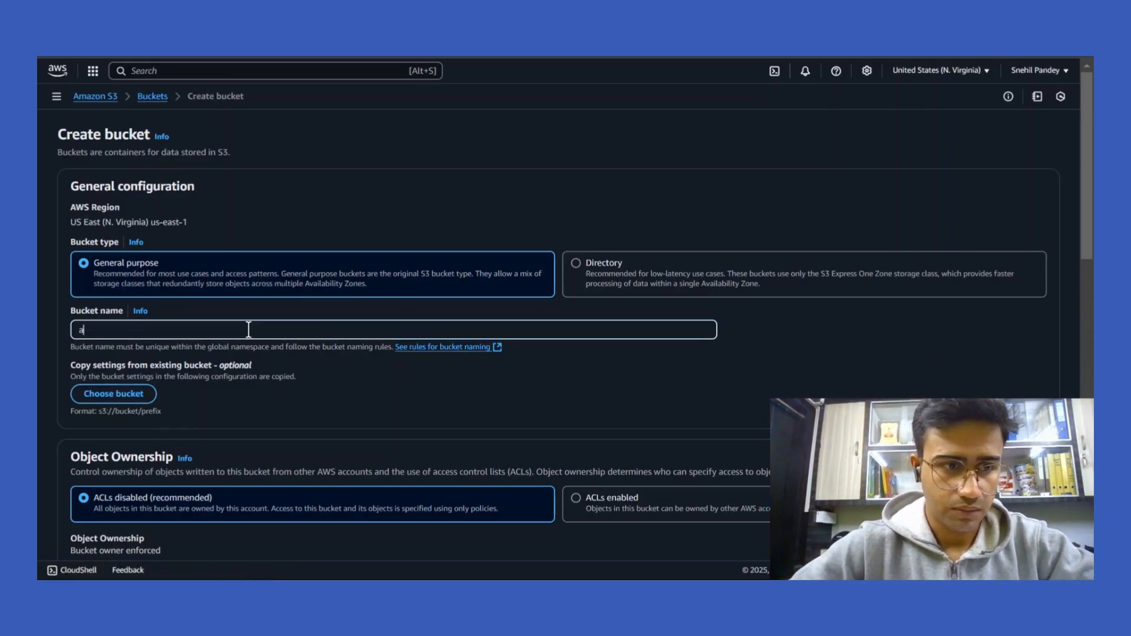
type("colyte1")
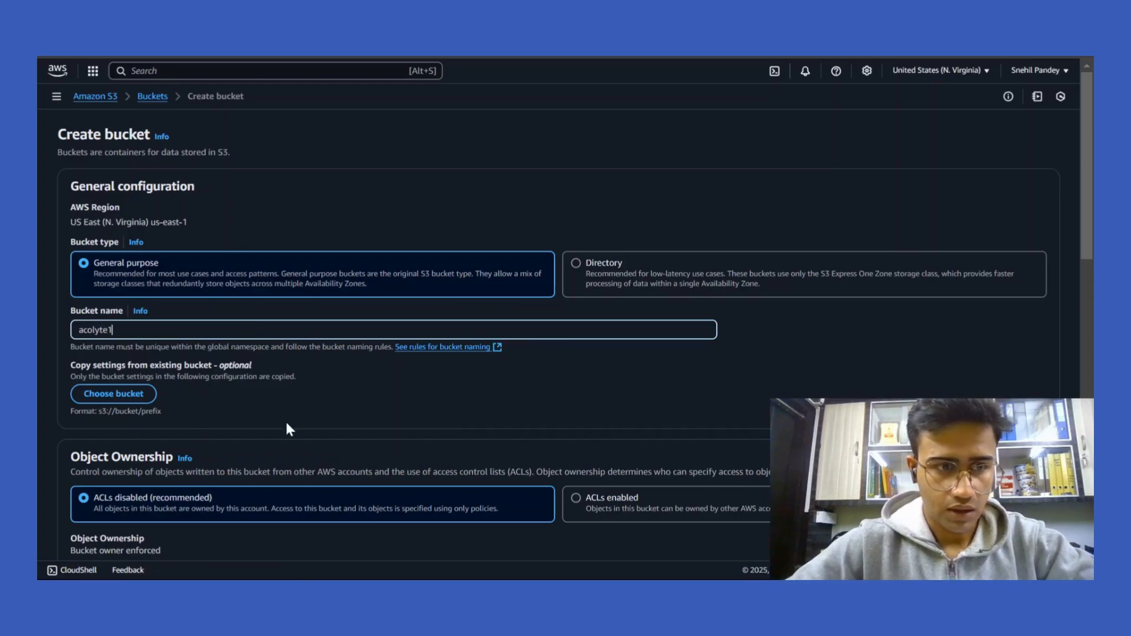
Review the remaining bucket settings, leaving all defaults unchanged.
scroll(285, 427, "down", 1)
scroll(285, 421, "down", 1)
scroll(285, 421, "down", 1)
scroll(285, 422, "down", 4)
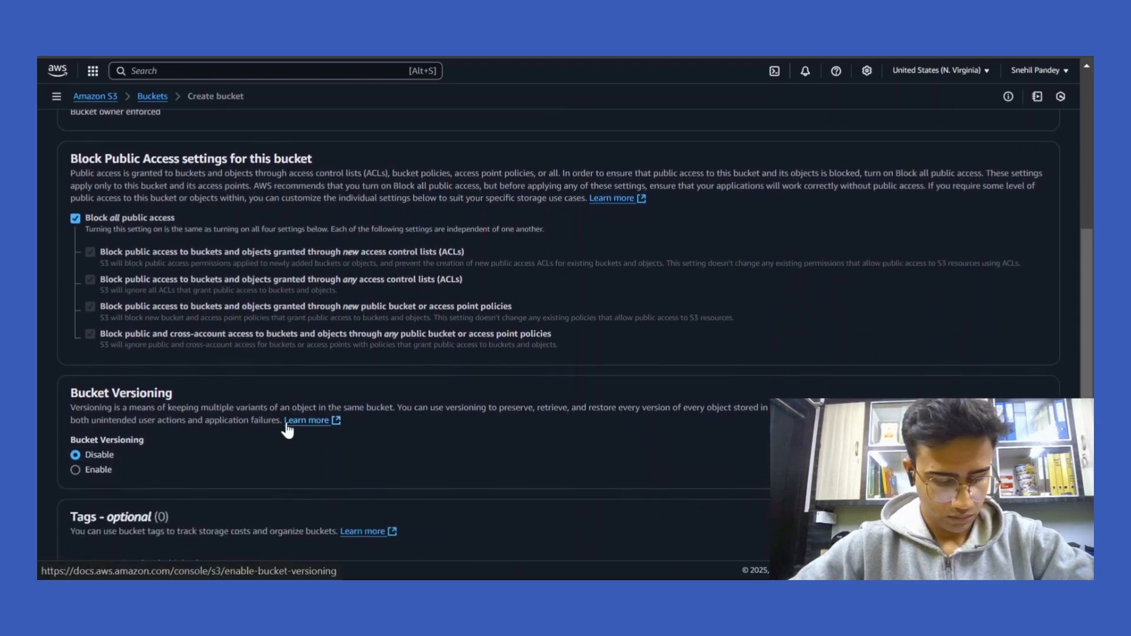
scroll(289, 428, "down", 4)
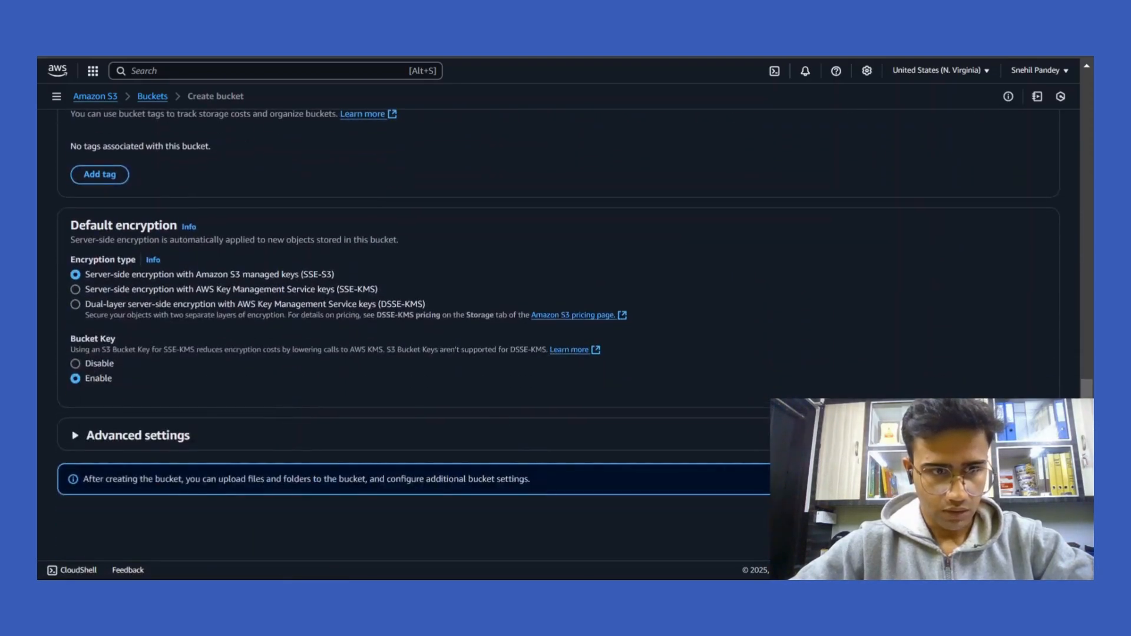
scroll(787, 280, "up", 12)
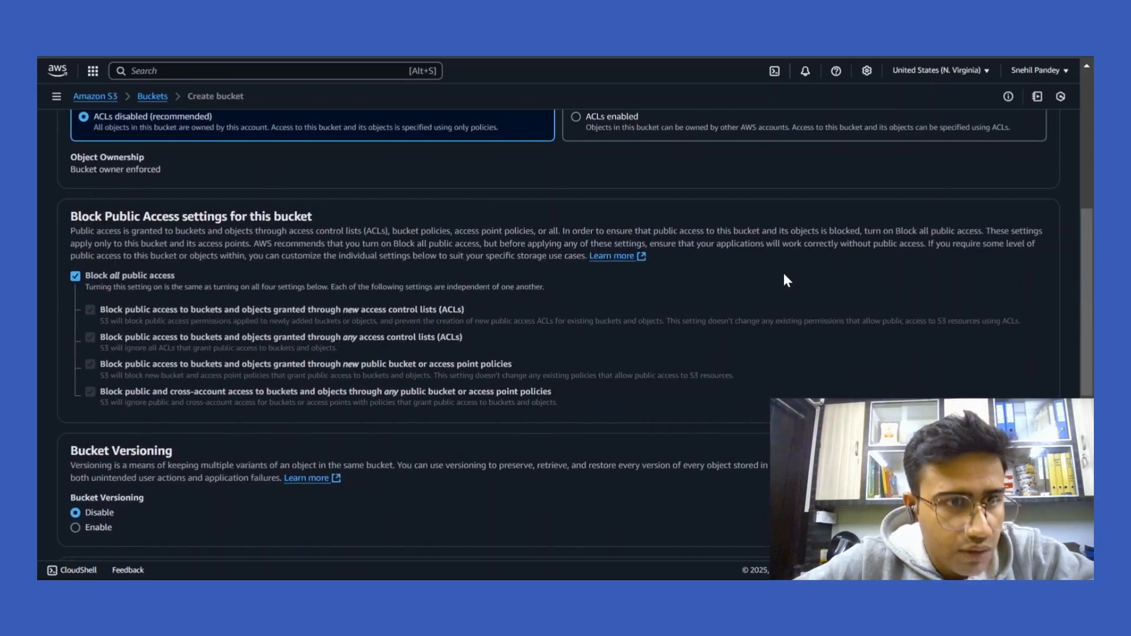
scroll(783, 272, "up", 2)
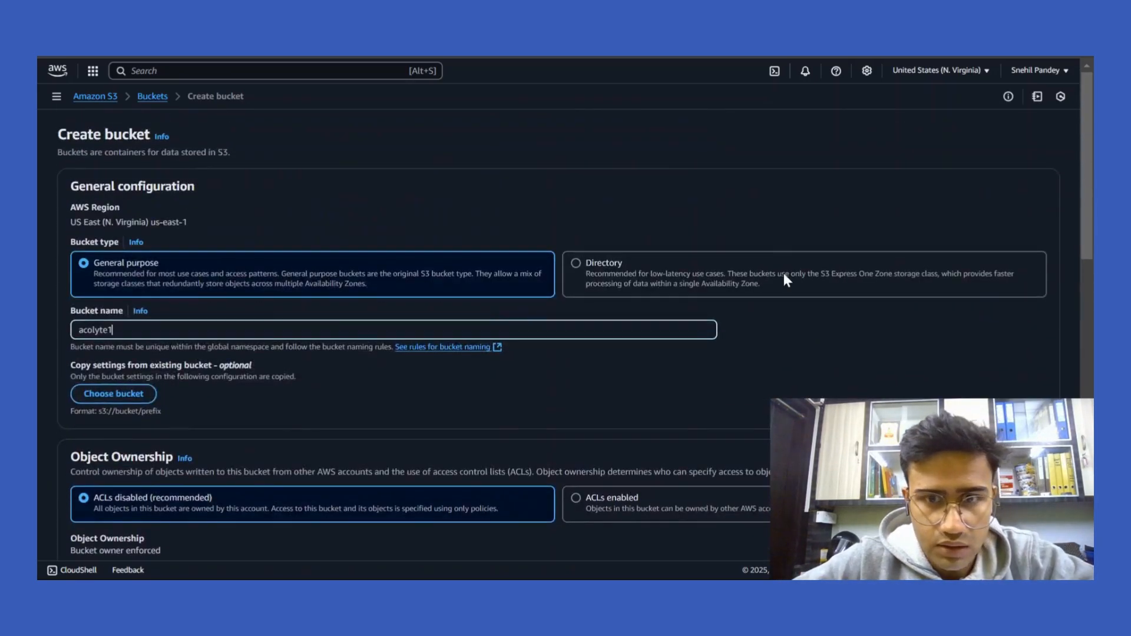
scroll(784, 274, "down", 2)
scroll(784, 273, "down", 8)
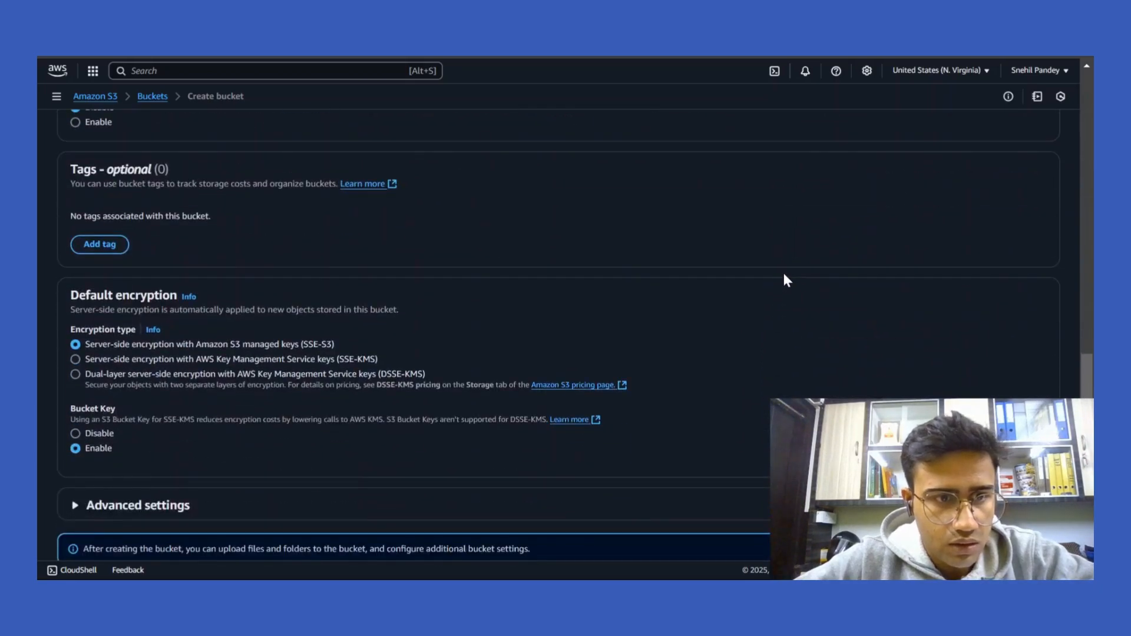
scroll(783, 273, "up", 8)
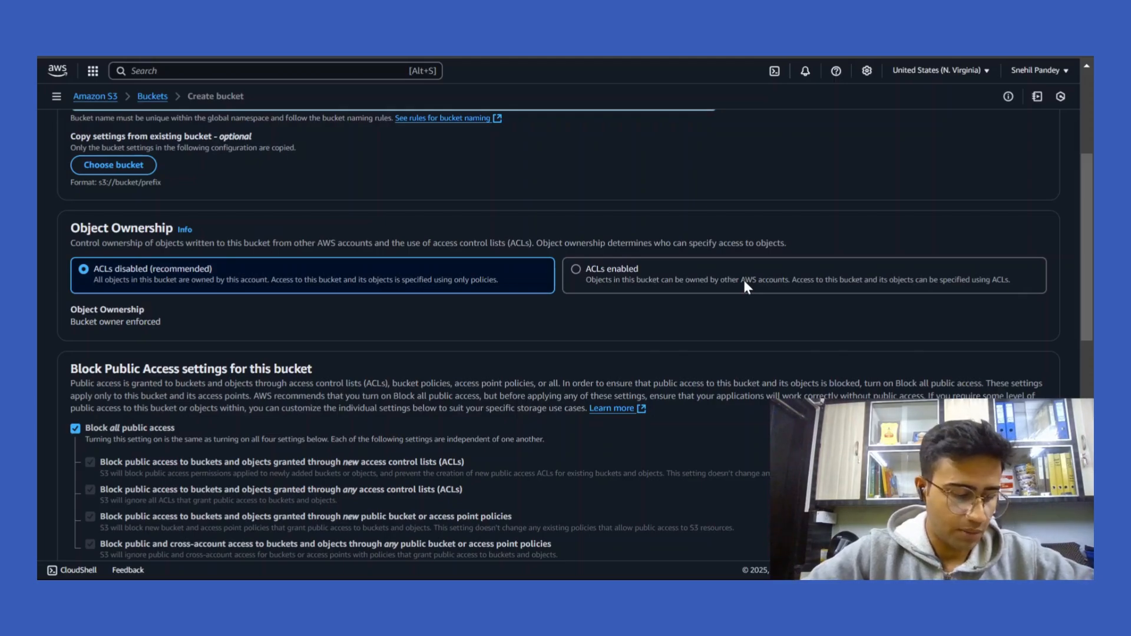
scroll(769, 372, "down", 2)
scroll(769, 372, "down", 10)
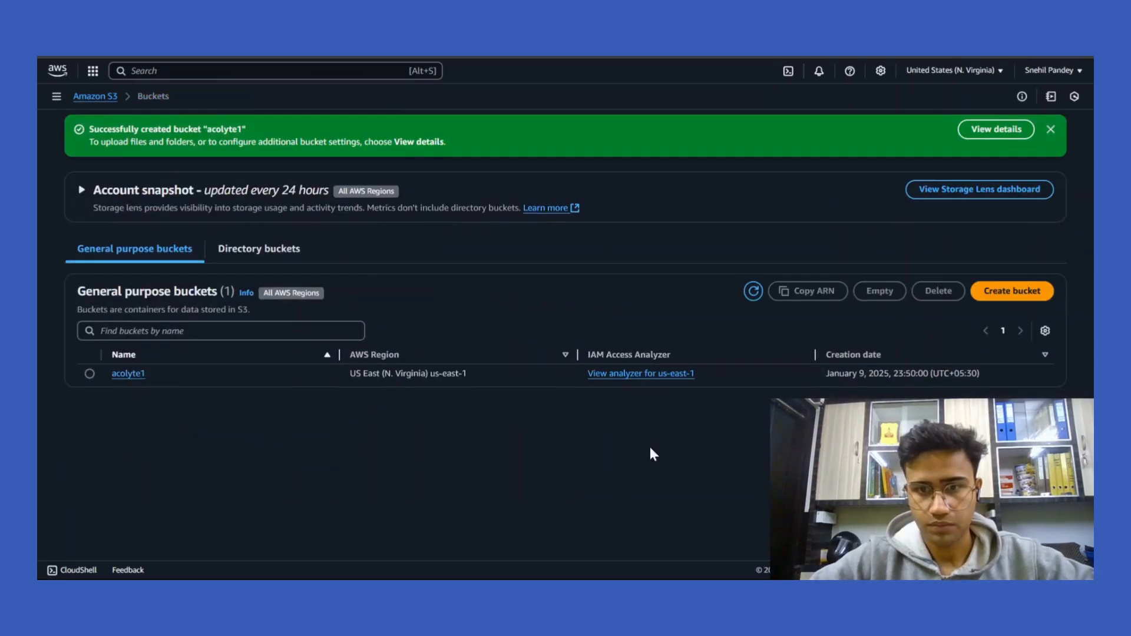
Create a second bucket named acolyte2 with default settings.
left_click(1012, 291)
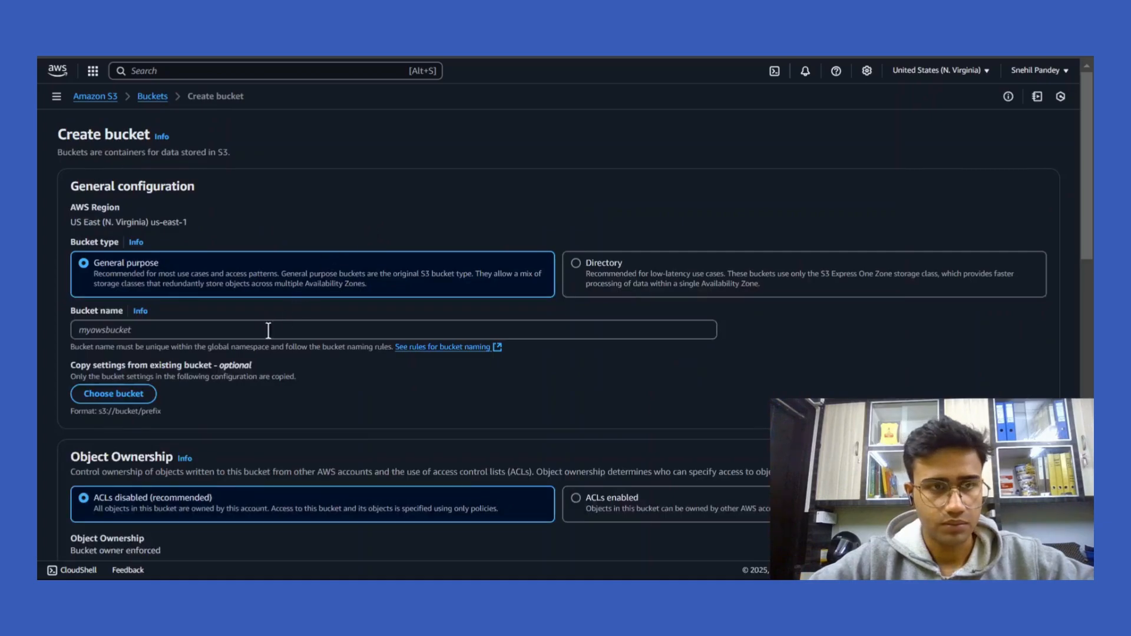
left_click(150, 332)
type("a")
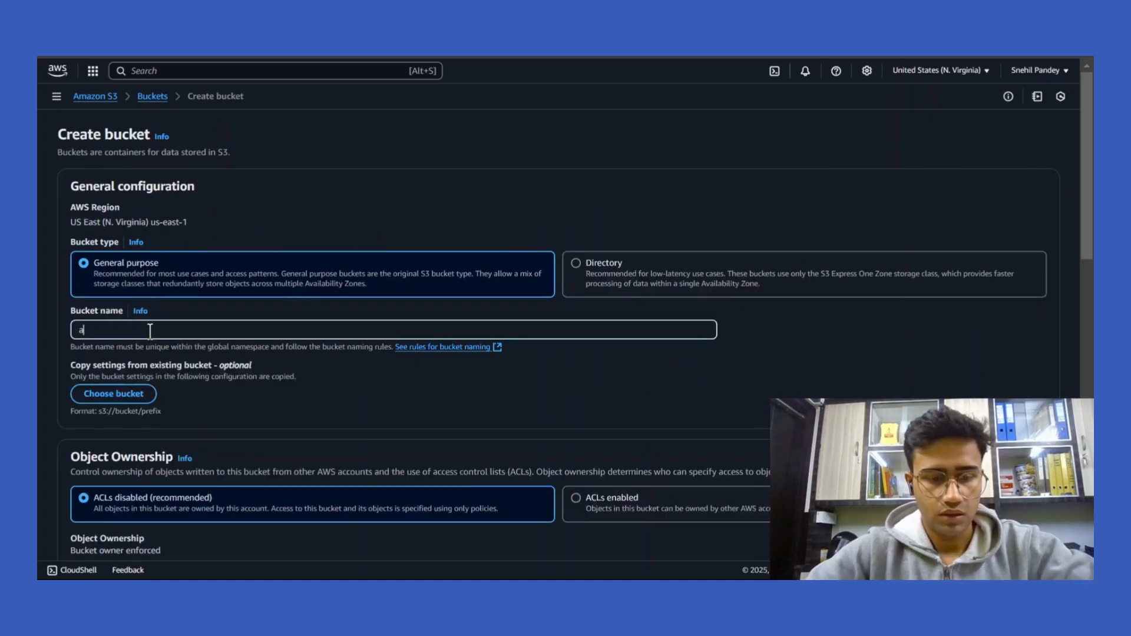
type("colyte2")
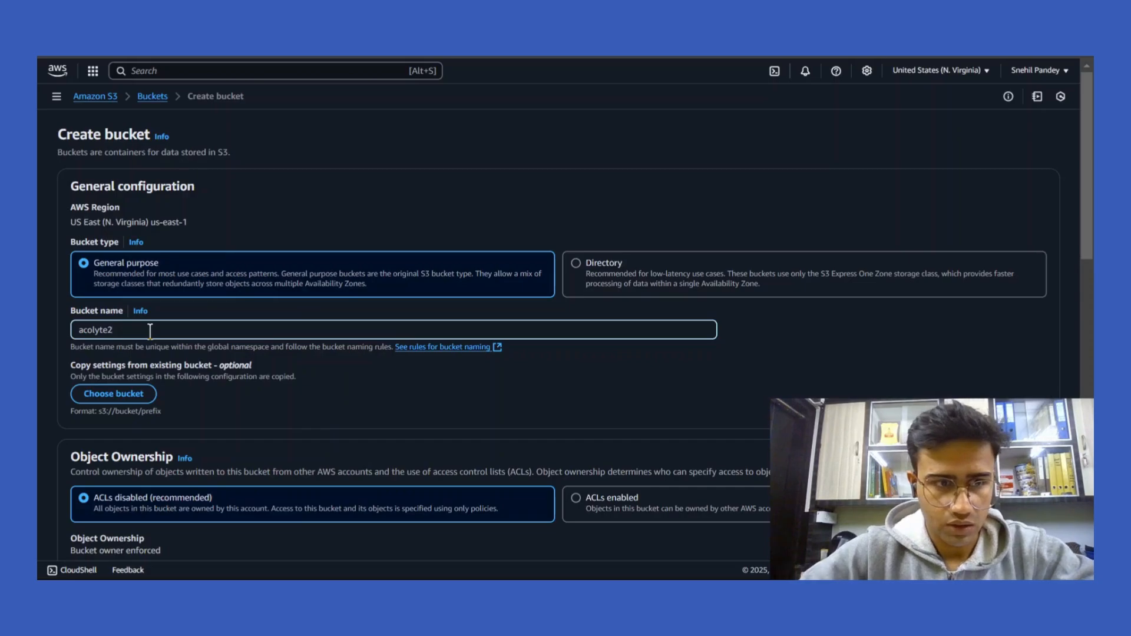
scroll(150, 332, "down", 9)
scroll(152, 338, "down", 5)
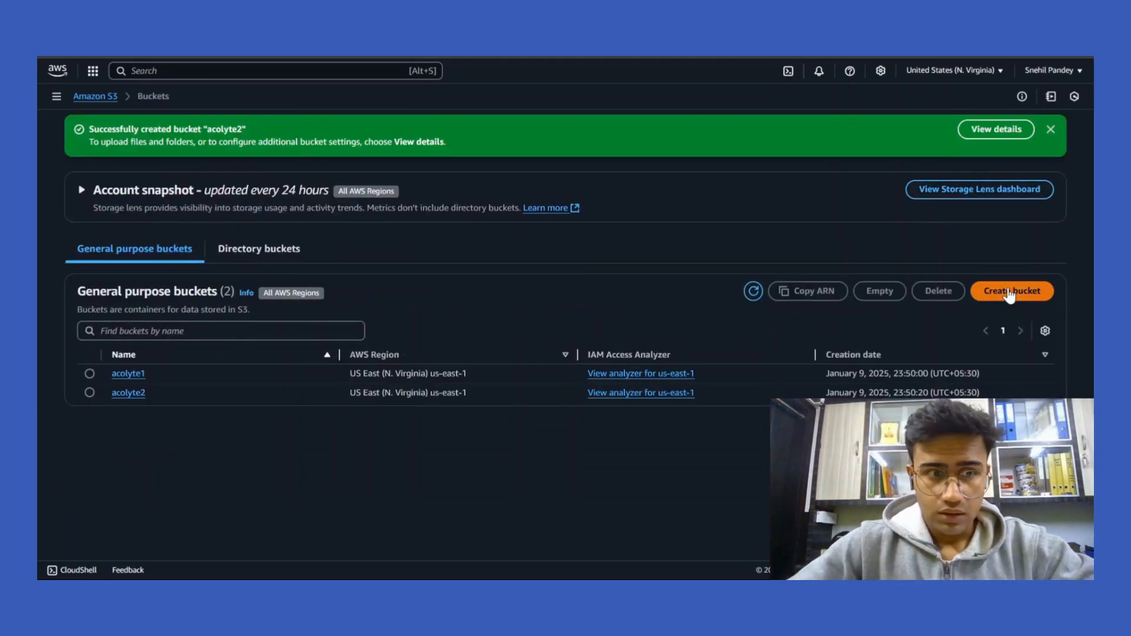
Create a third bucket named acolyte3 with default settings.
left_click(1011, 291)
left_click(294, 329)
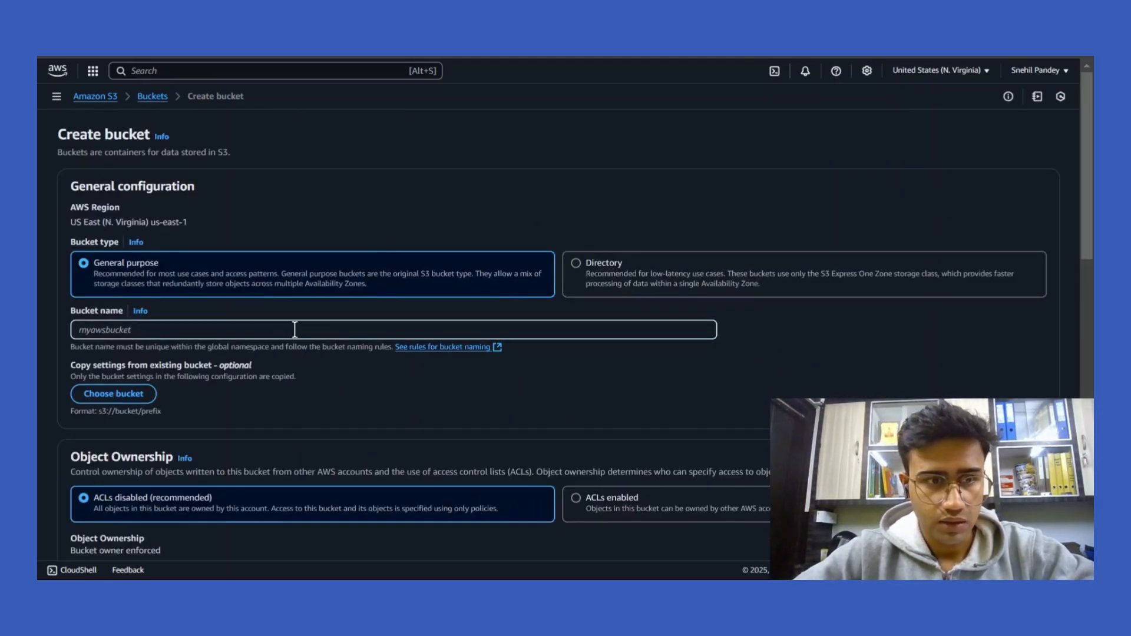
type("acolyte3")
scroll(294, 328, "down", 20)
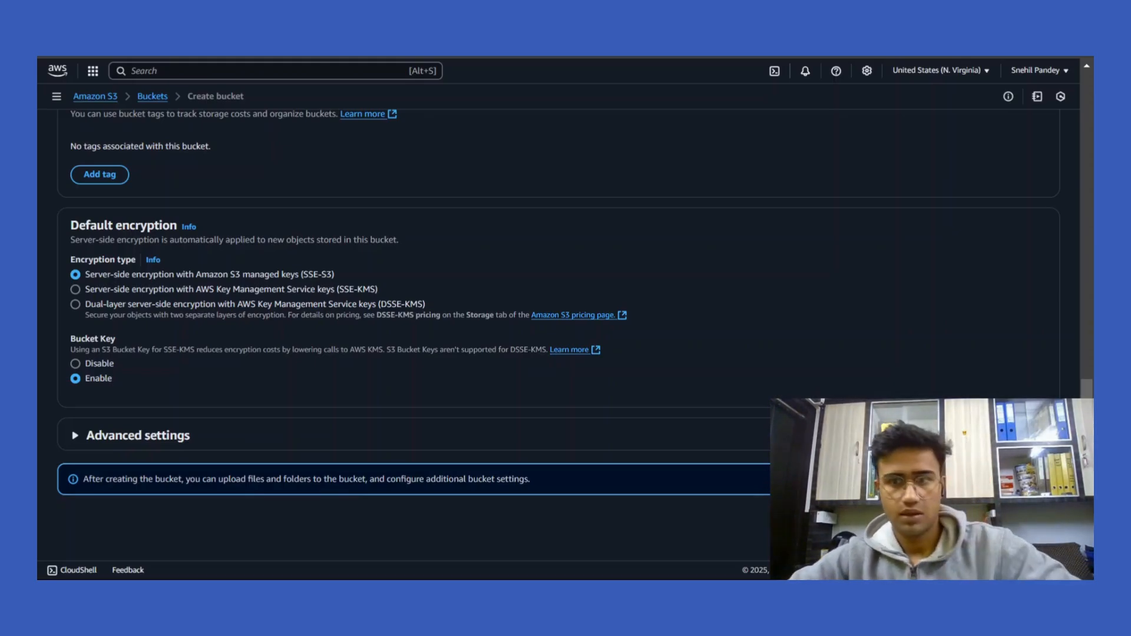
left_click(1017, 517)
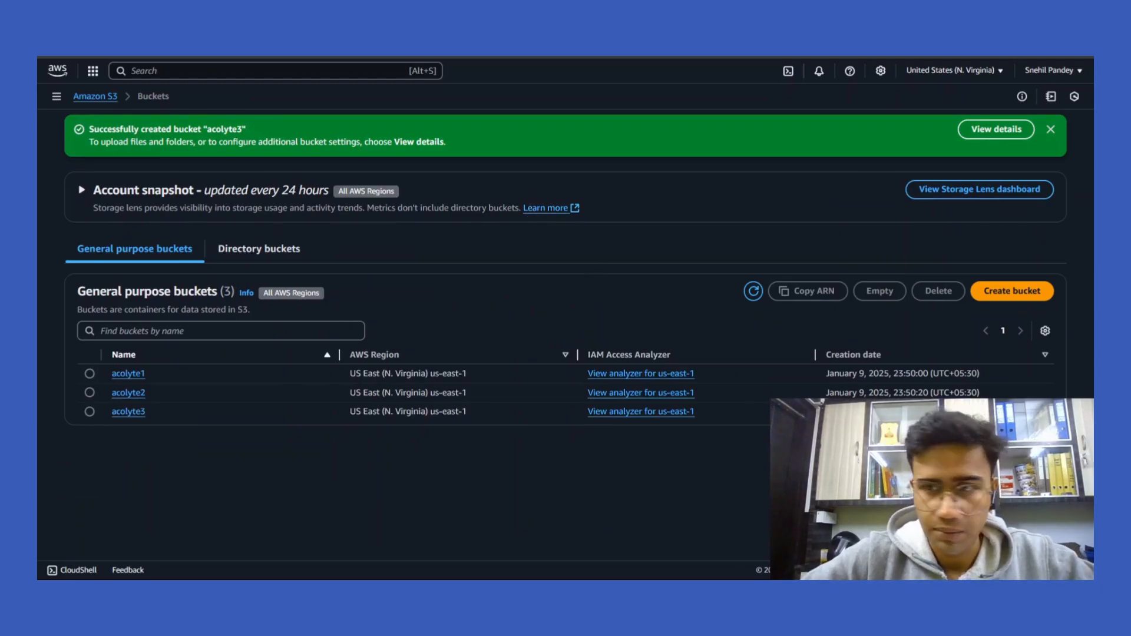
mouse_move(507, 578)
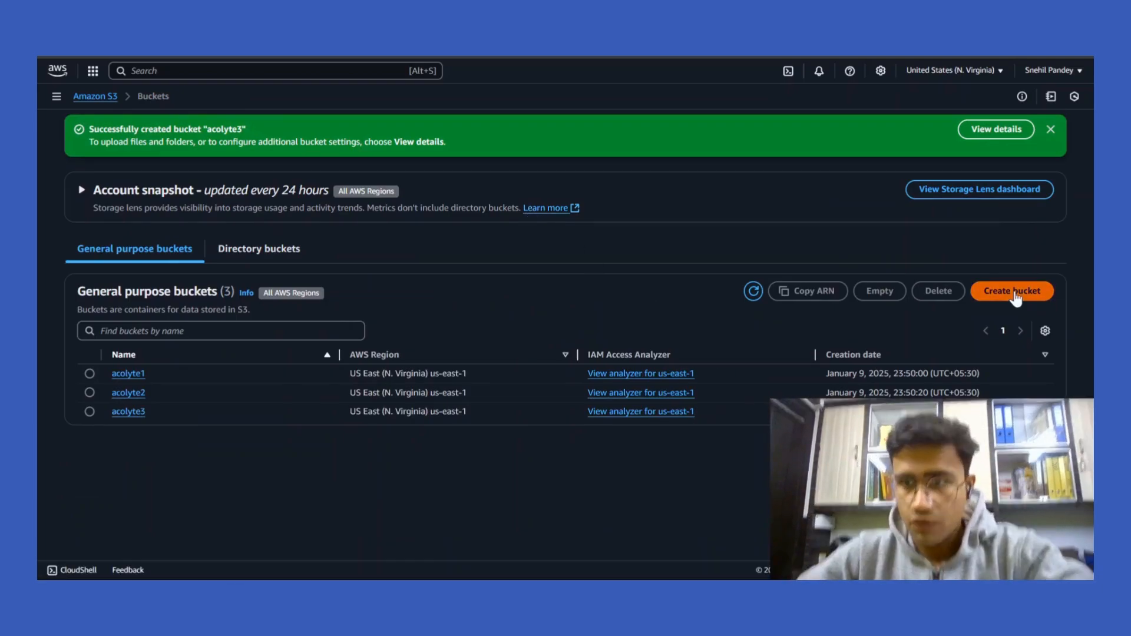
left_click(1012, 291)
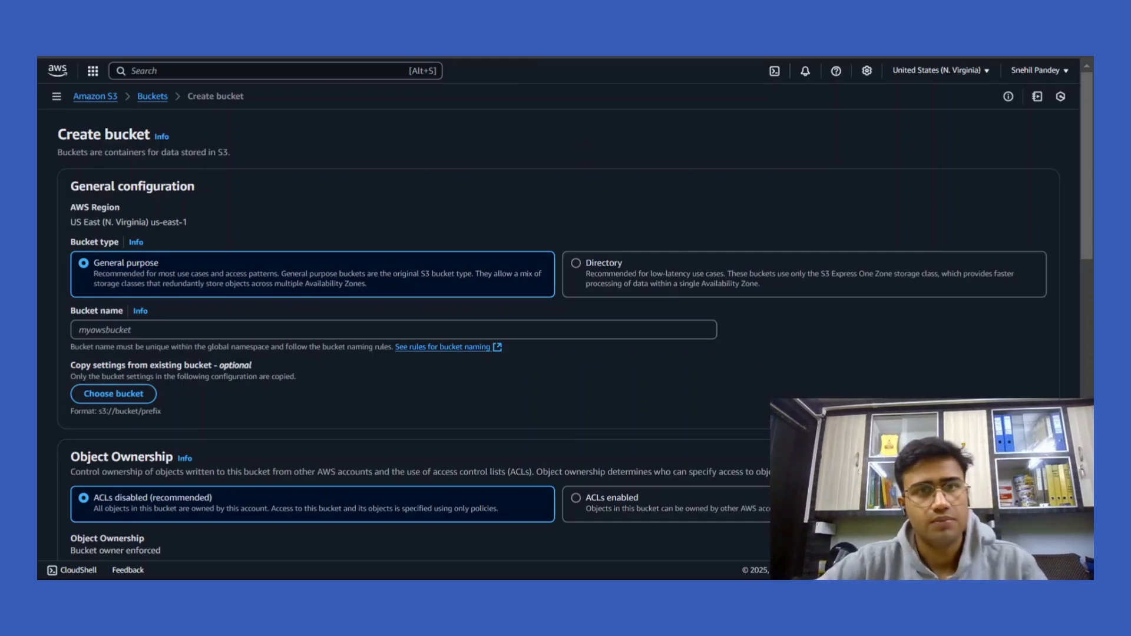
scroll(666, 352, "down", 15)
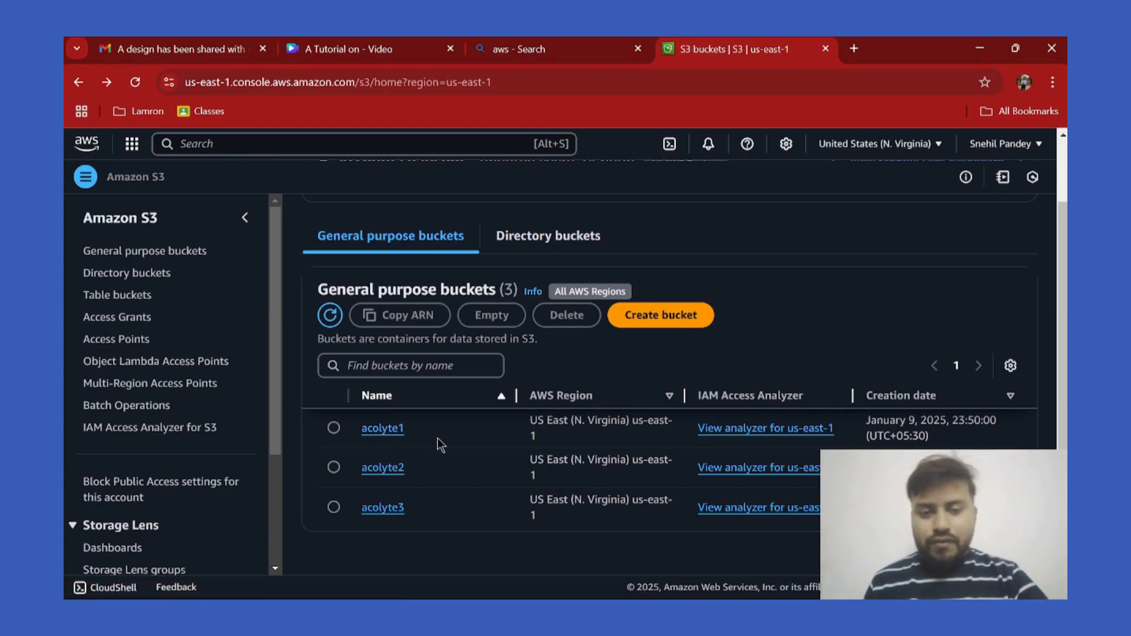
Upload 38-3-e1715636964776.png and Cloud_computing.svg.png from Downloads into acolyte1.
left_click(386, 428)
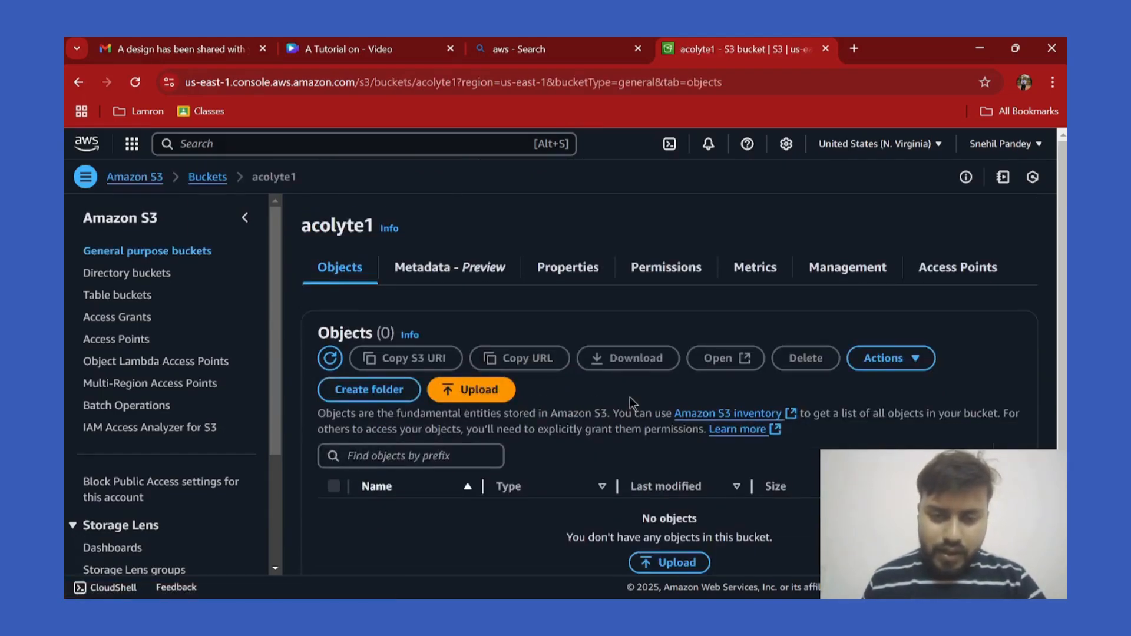
left_click(496, 395)
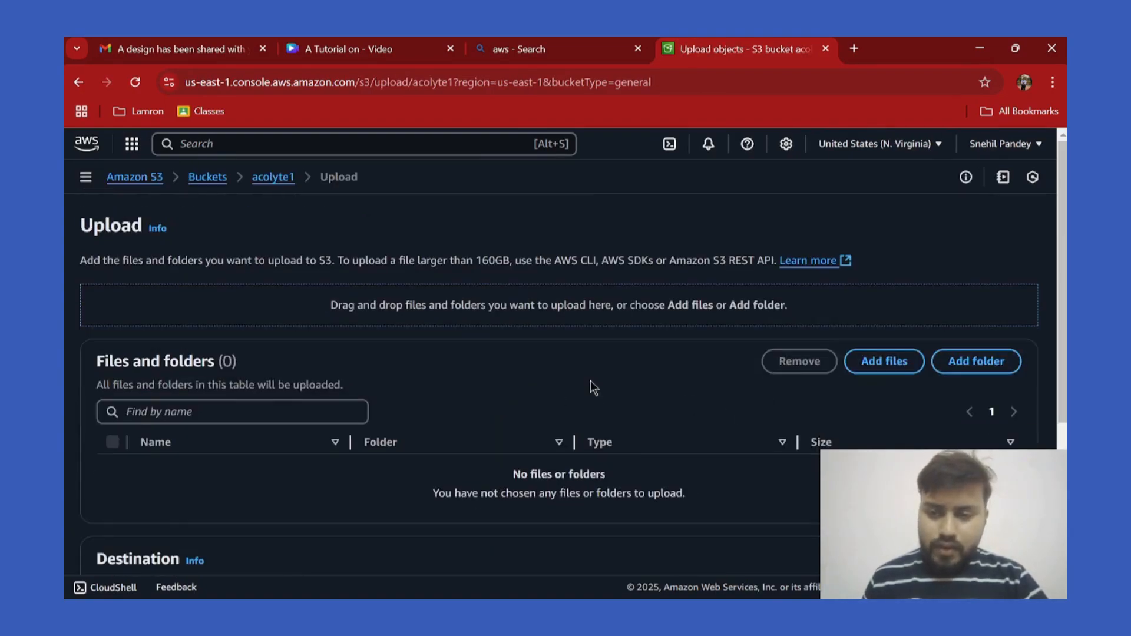
scroll(590, 380, "down", 2)
left_click(885, 260)
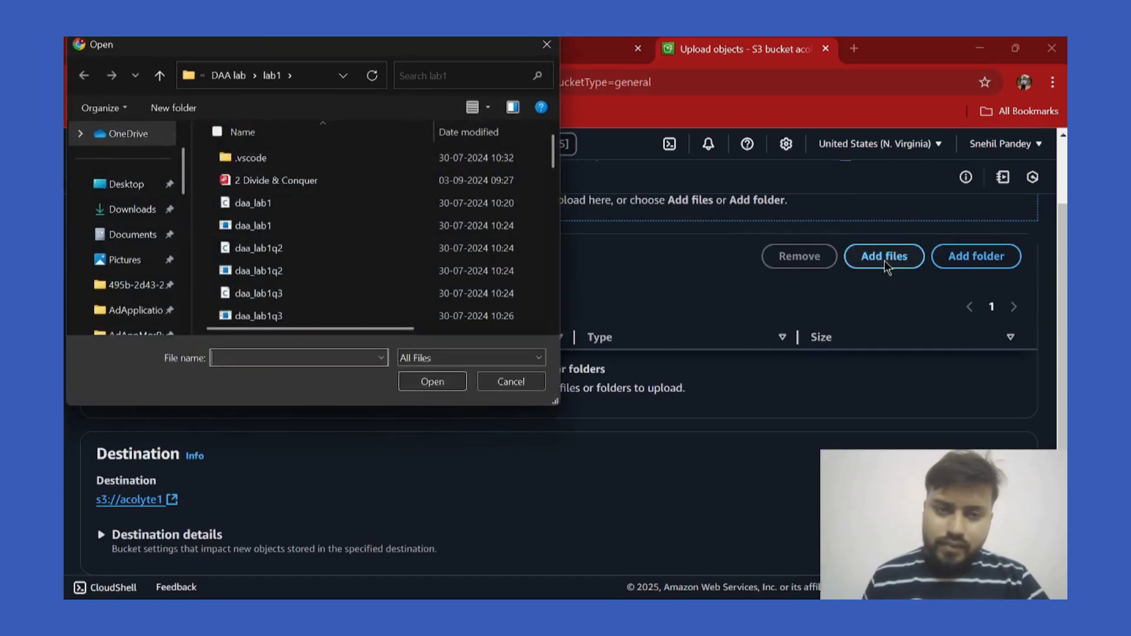
left_click(150, 211)
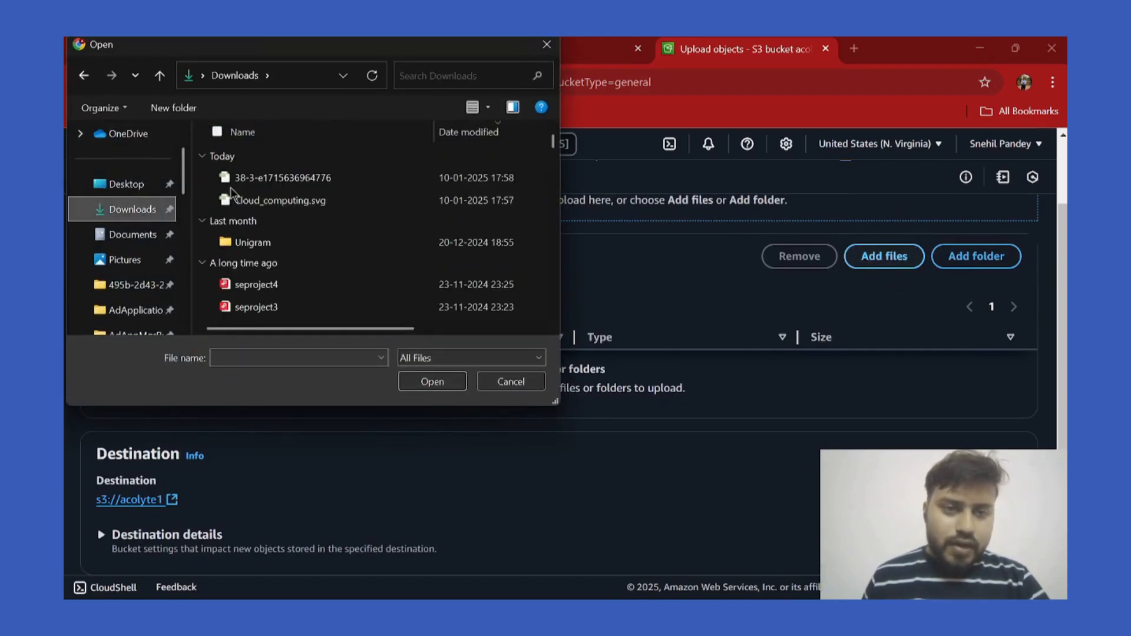
left_click(213, 178)
left_click(213, 201)
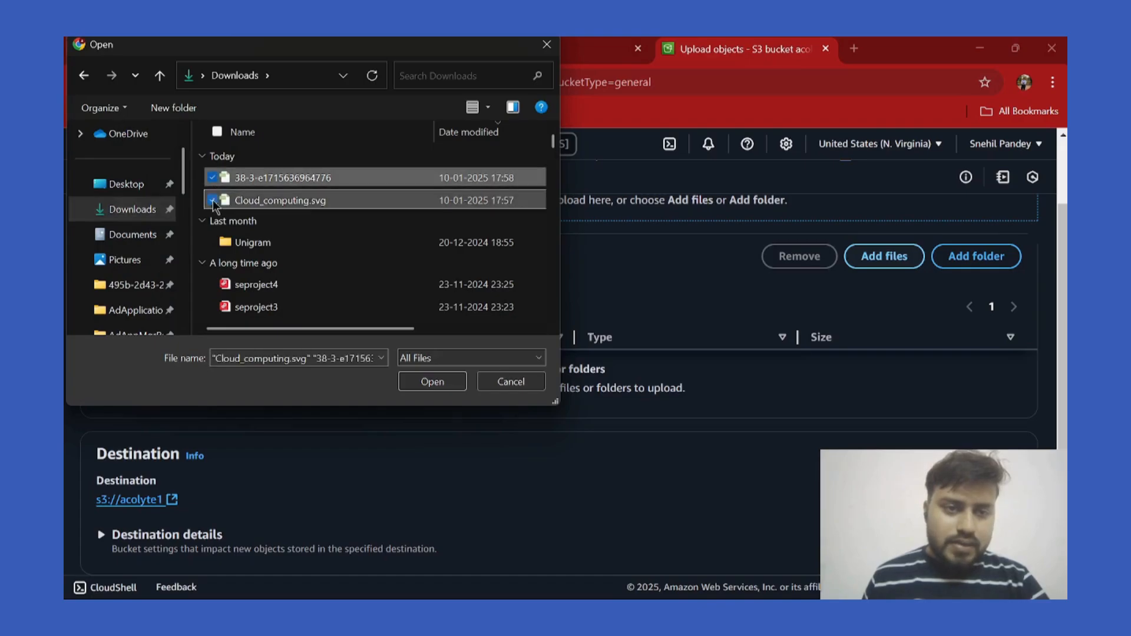
left_click(425, 382)
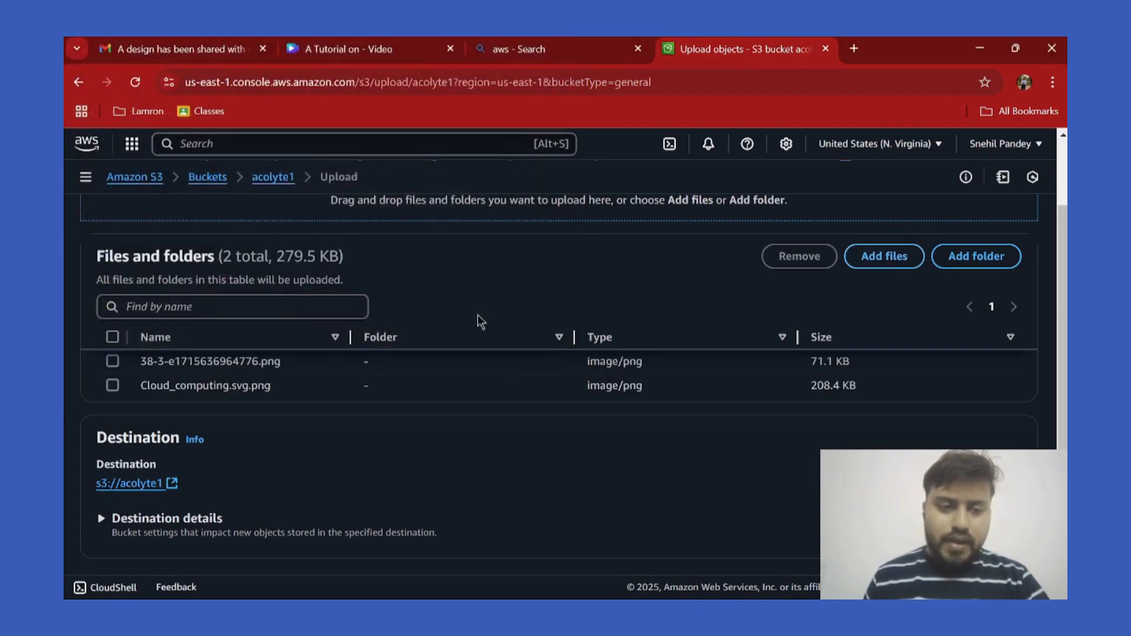
scroll(682, 360, "up", 2)
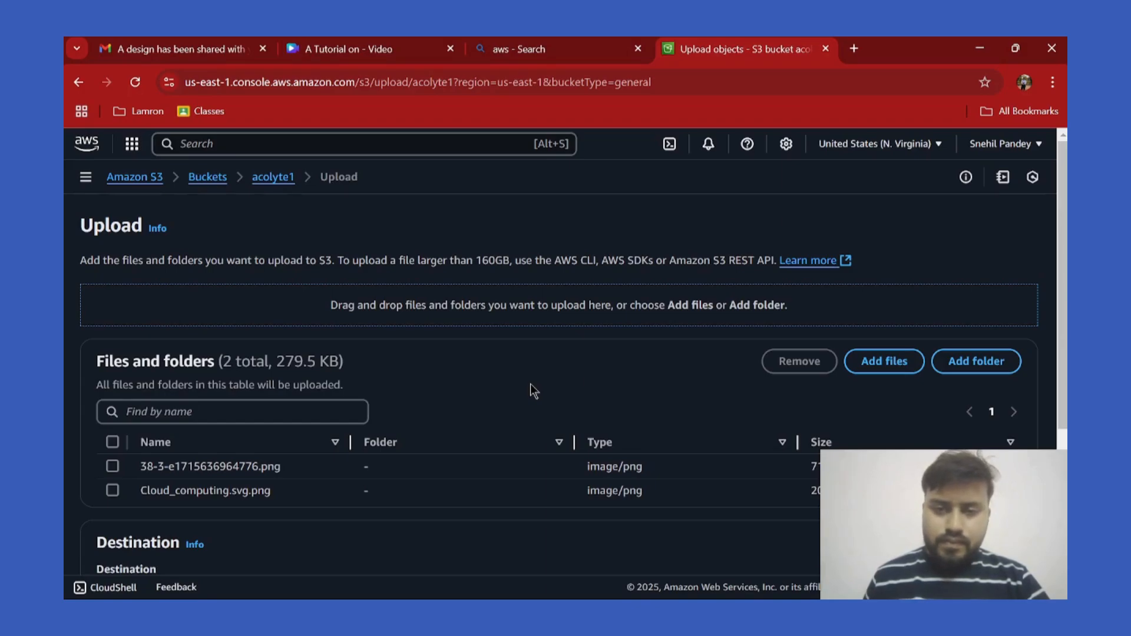
scroll(533, 386, "down", 4)
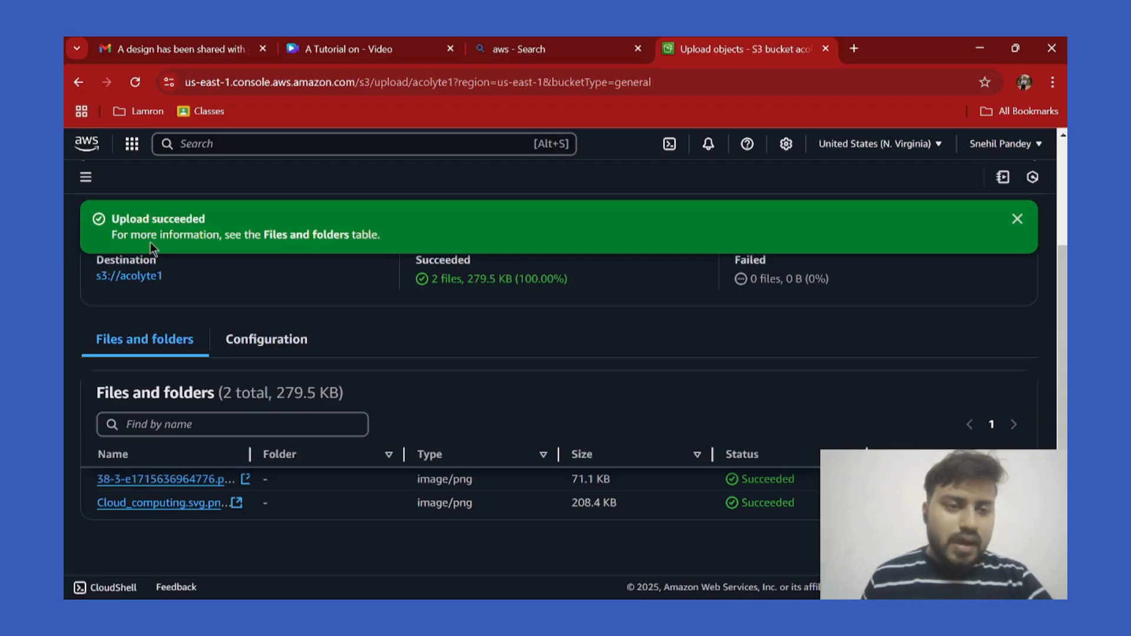
Inspect the giveaccessS3 role under IAM Roles, then search for ec2.
left_click(83, 82)
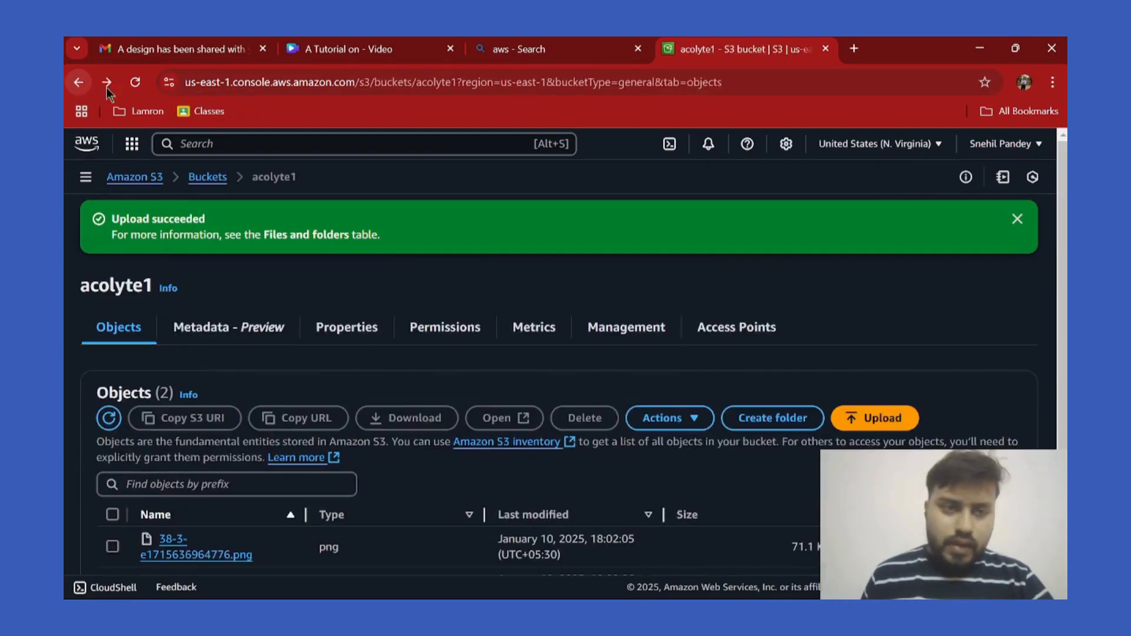
left_click(193, 143)
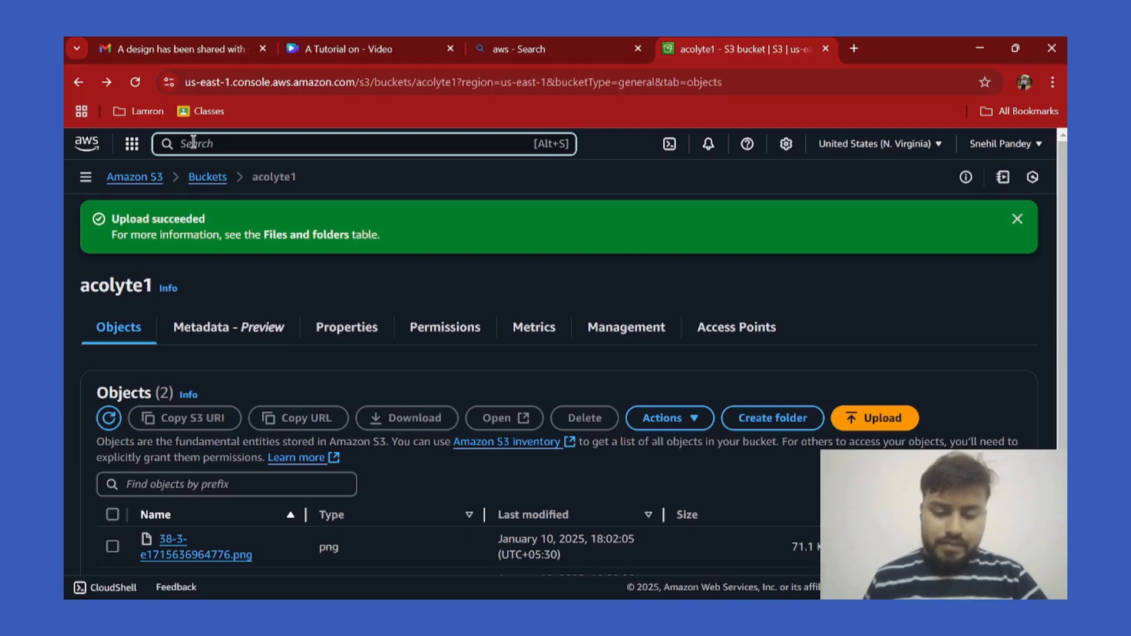
type("iam")
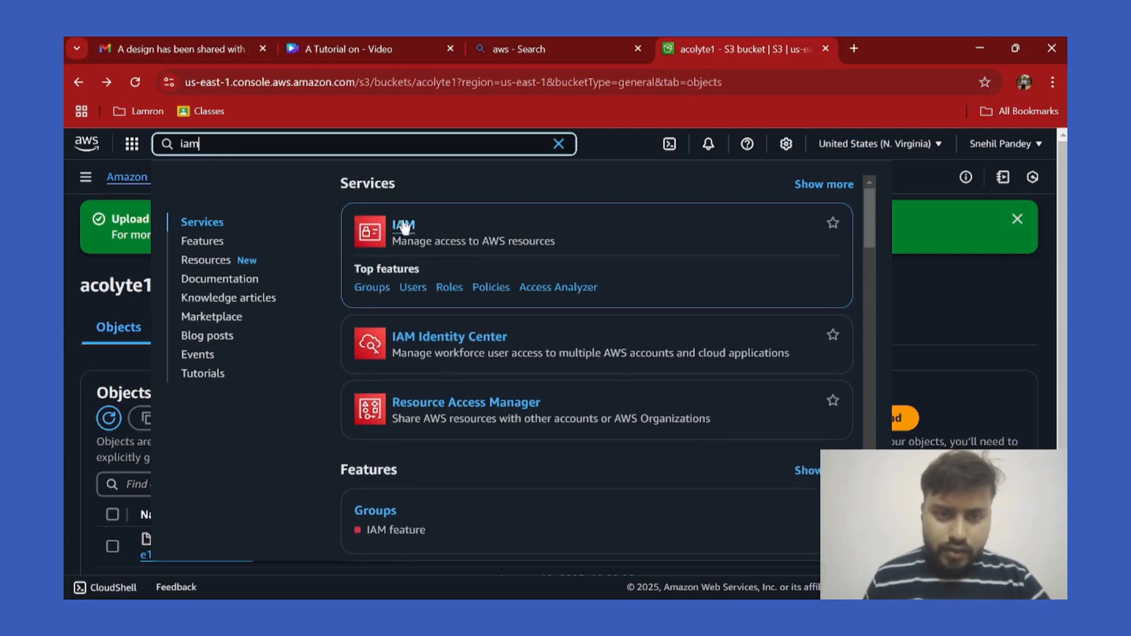
left_click(407, 224)
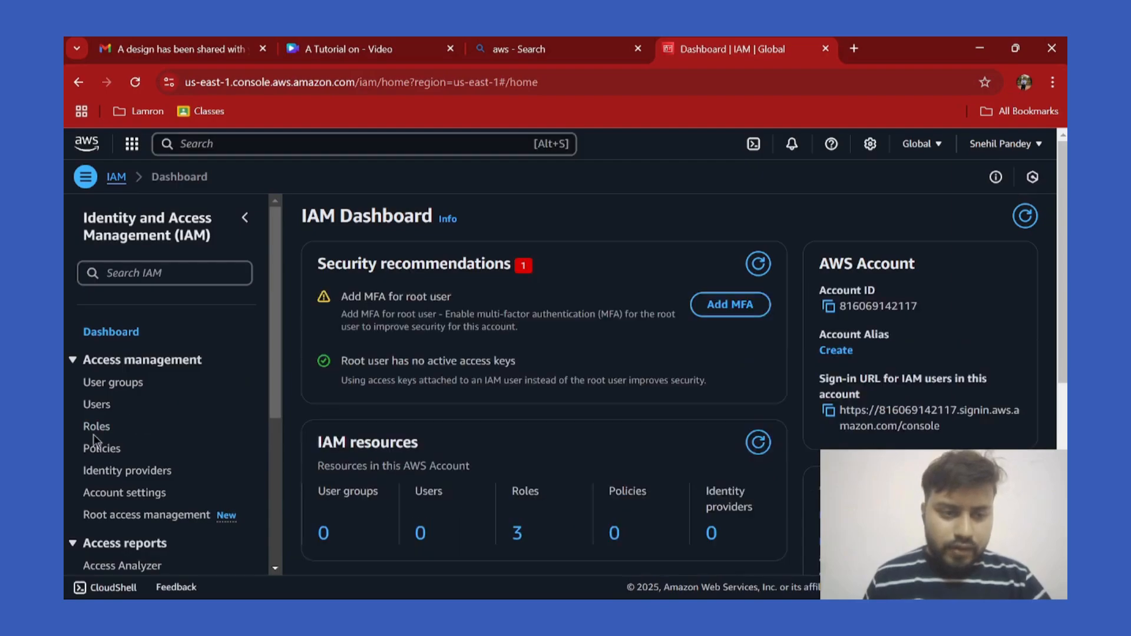
left_click(101, 430)
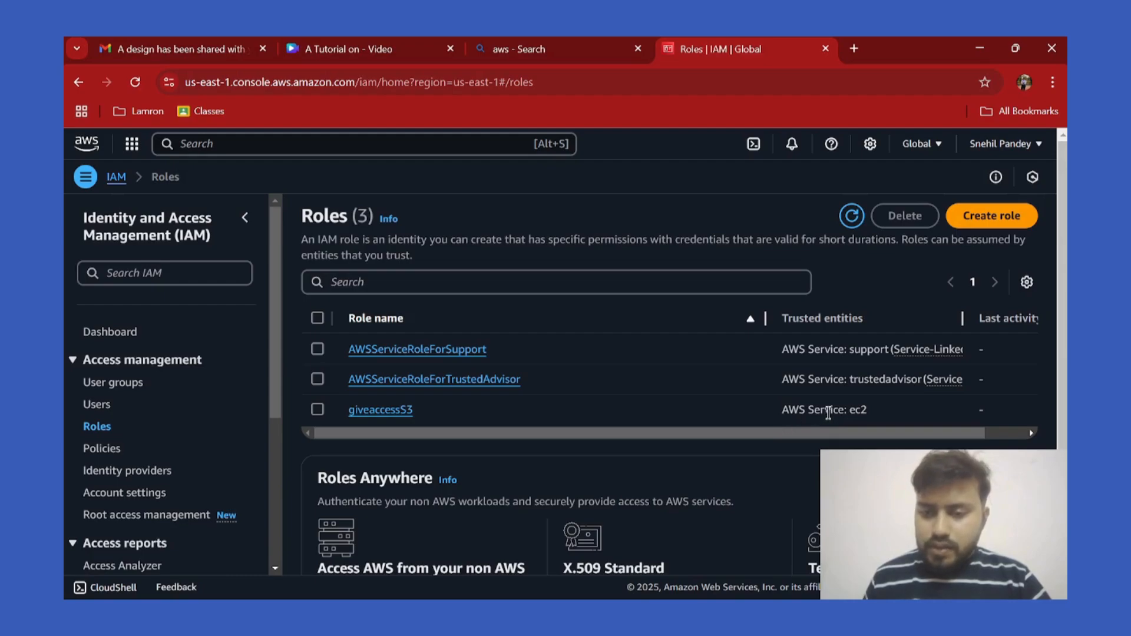
left_click_drag(828, 436, 777, 434)
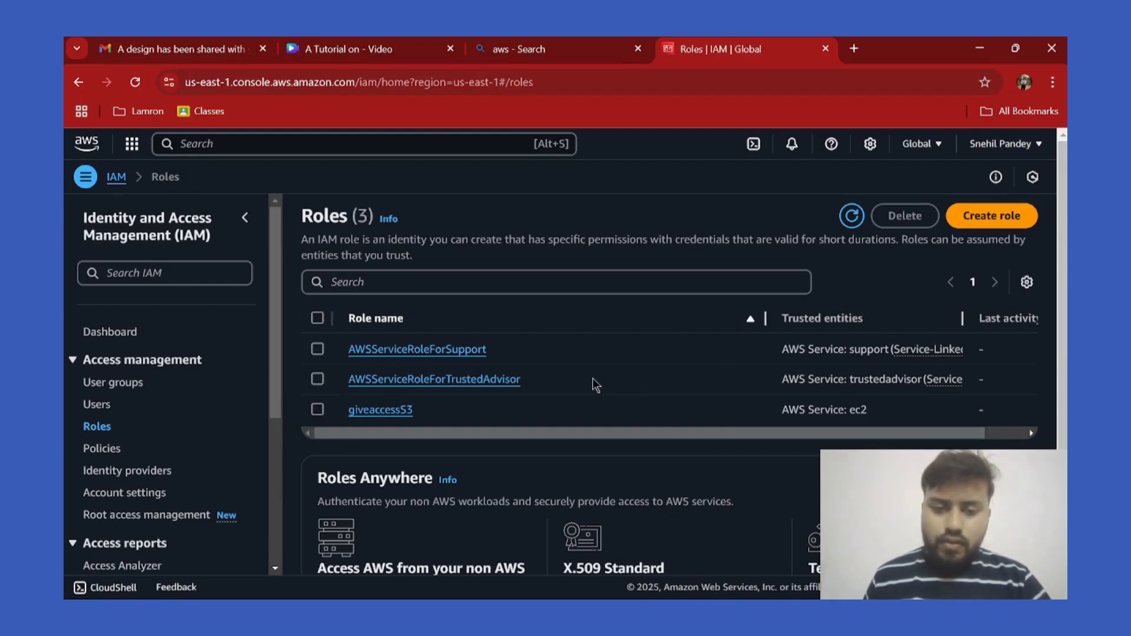
left_click(380, 410)
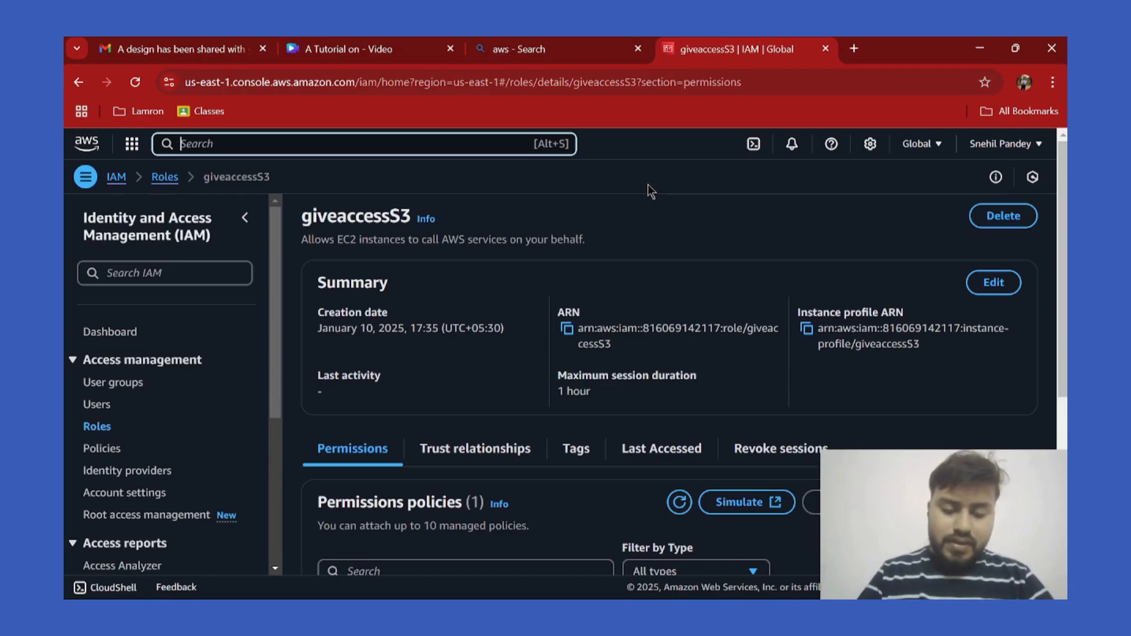
type("ec2")
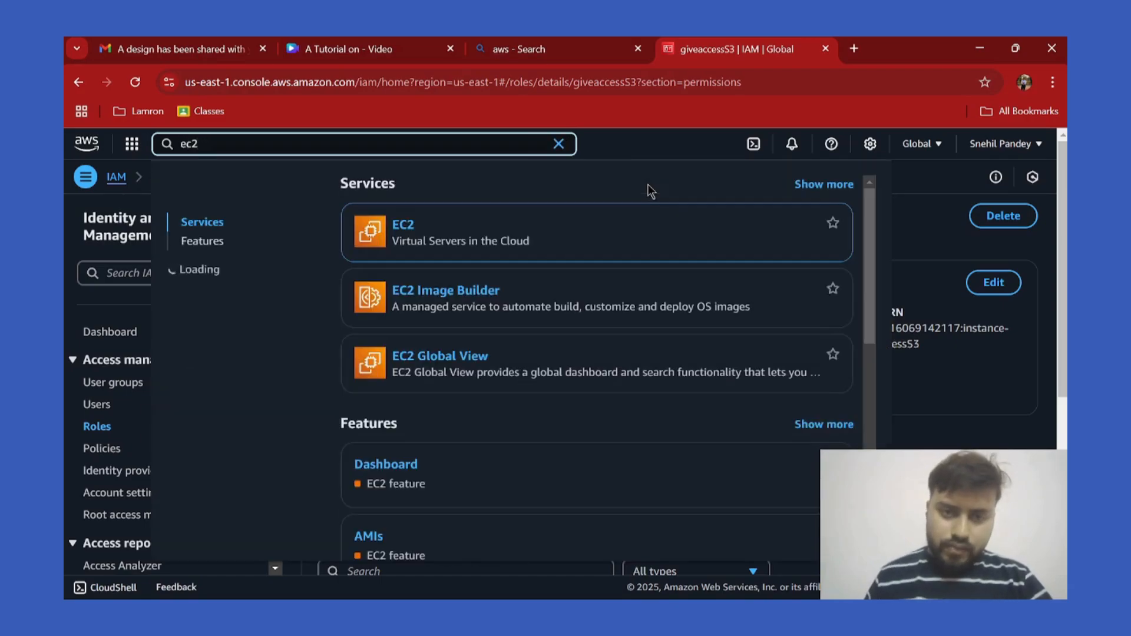
From the EC2 Instances list, open Acolyte's Modify IAM role page via Actions > Security.
left_click(404, 227)
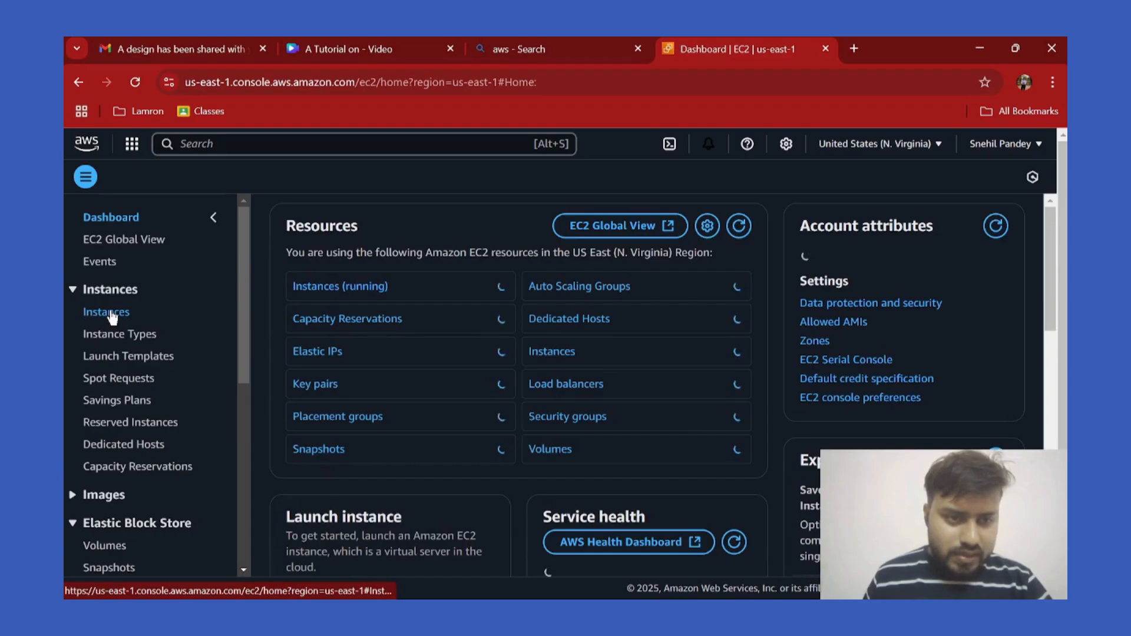
left_click(109, 312)
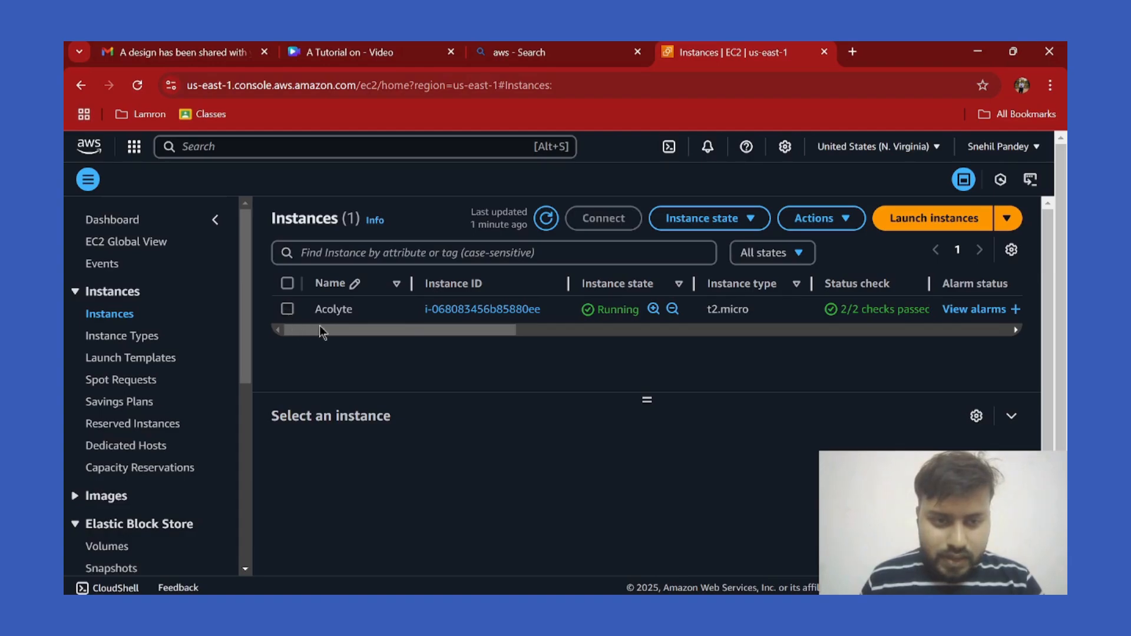
left_click(347, 315)
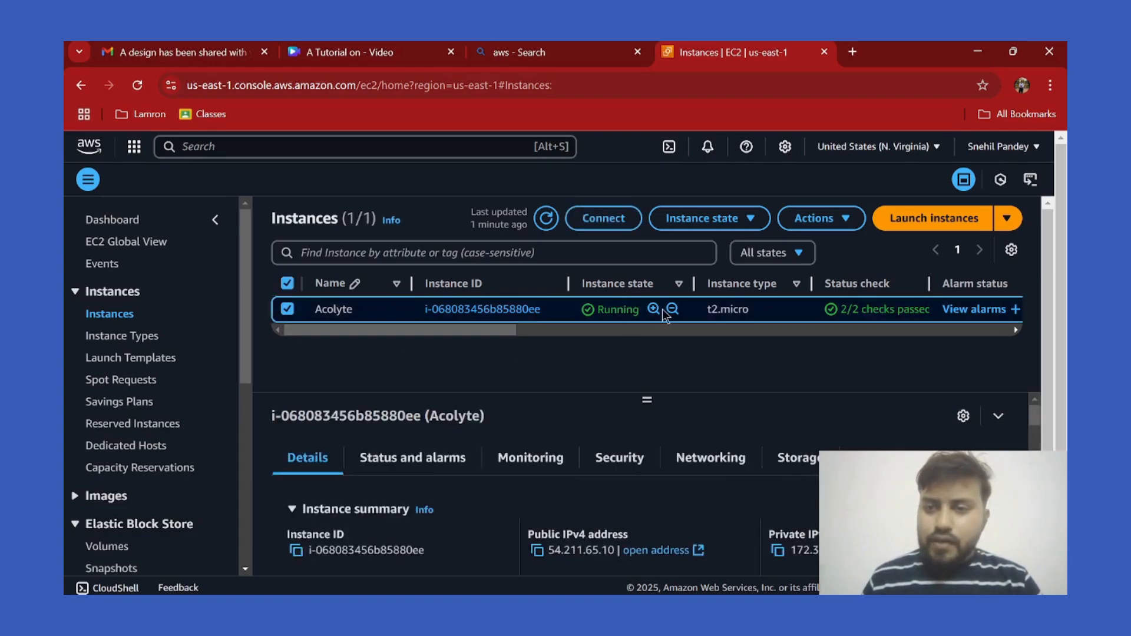
left_click(828, 221)
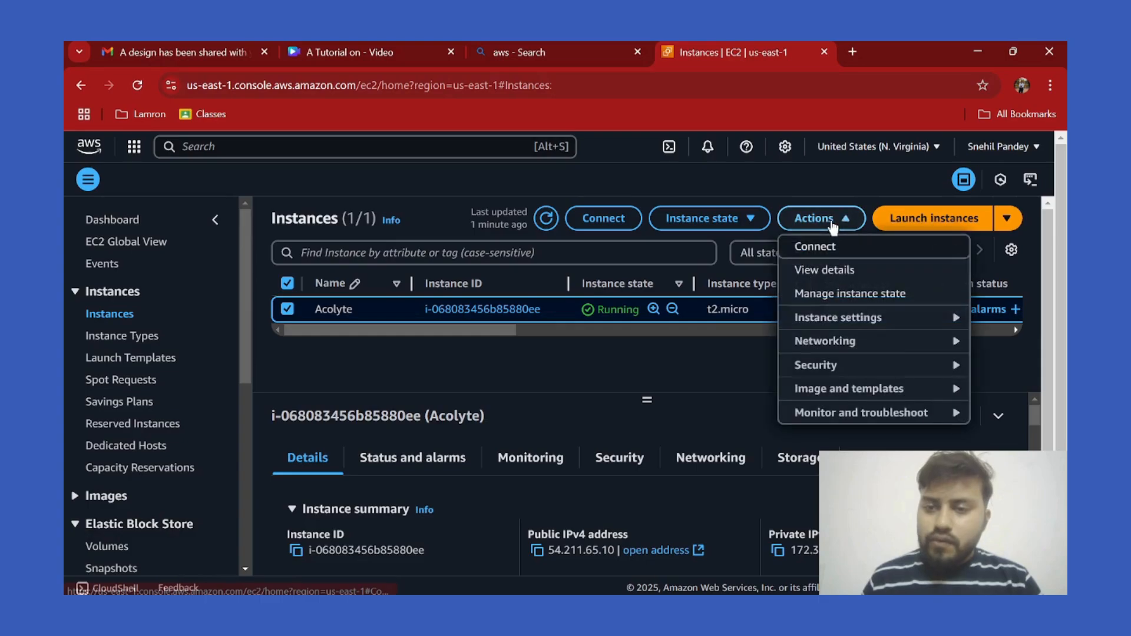
left_click(888, 373)
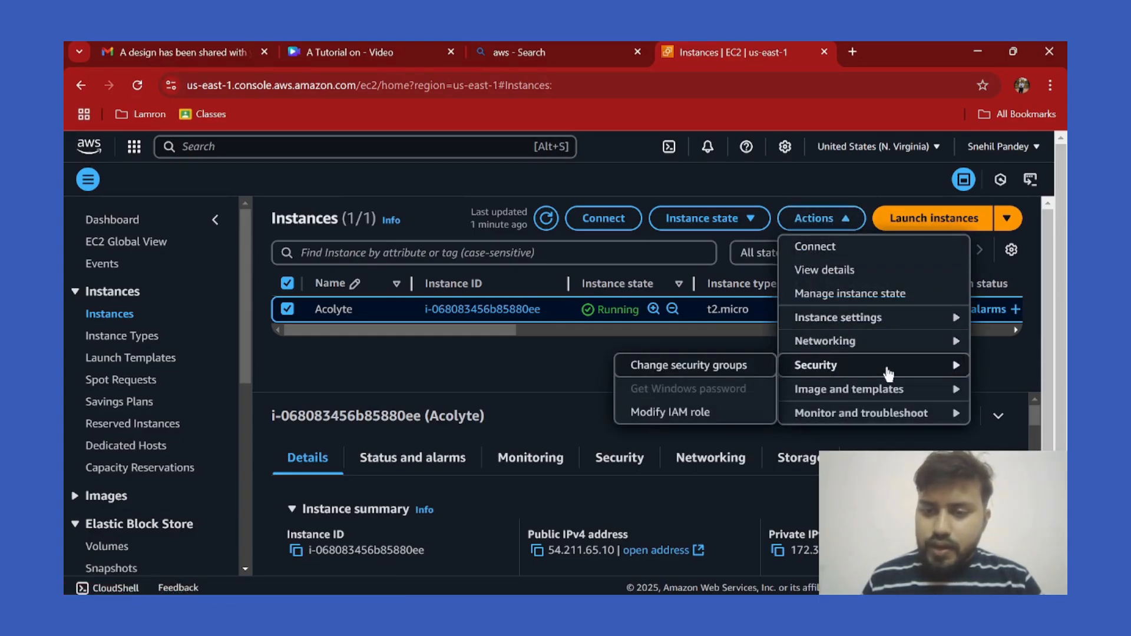
left_click(721, 416)
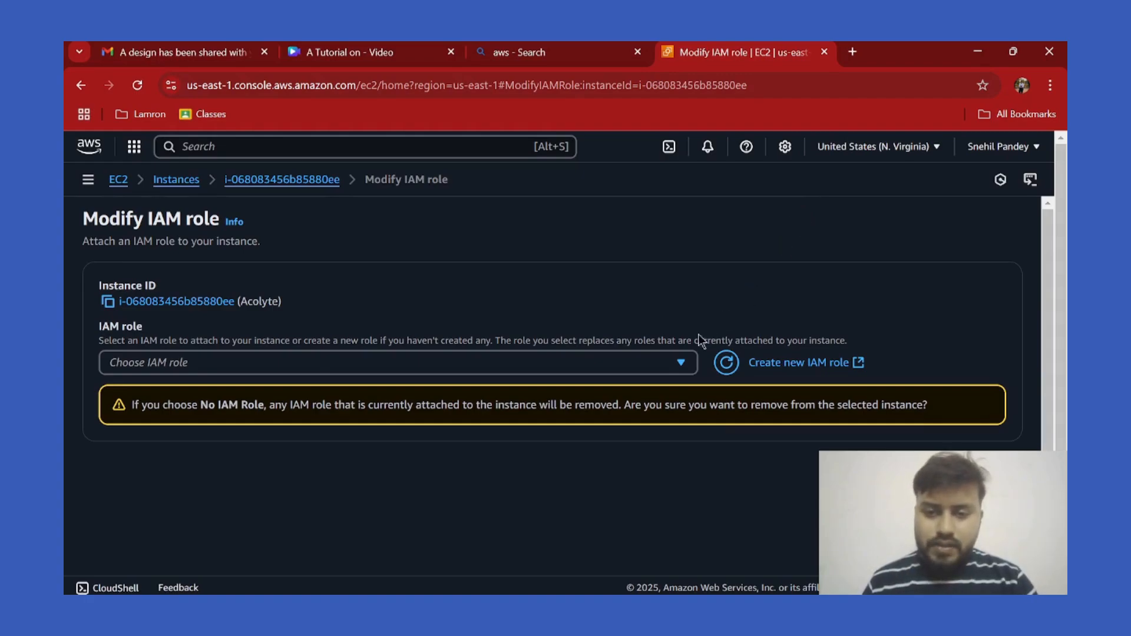
Pick giveaccessS3 from the IAM role list and update the Acolyte instance's role.
left_click(623, 364)
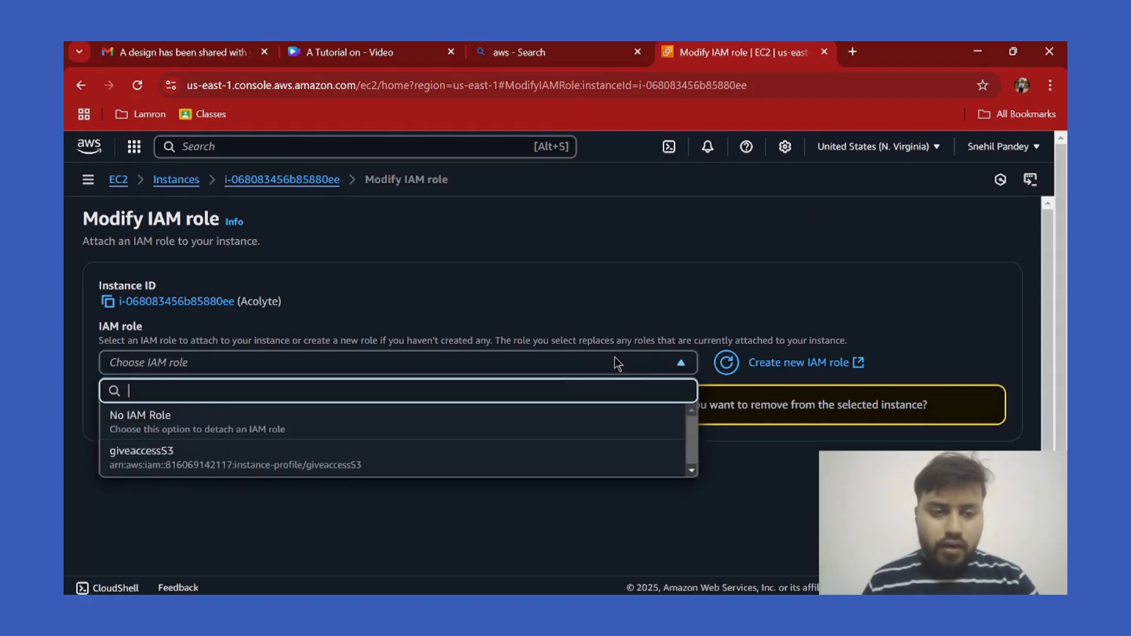
left_click(316, 457)
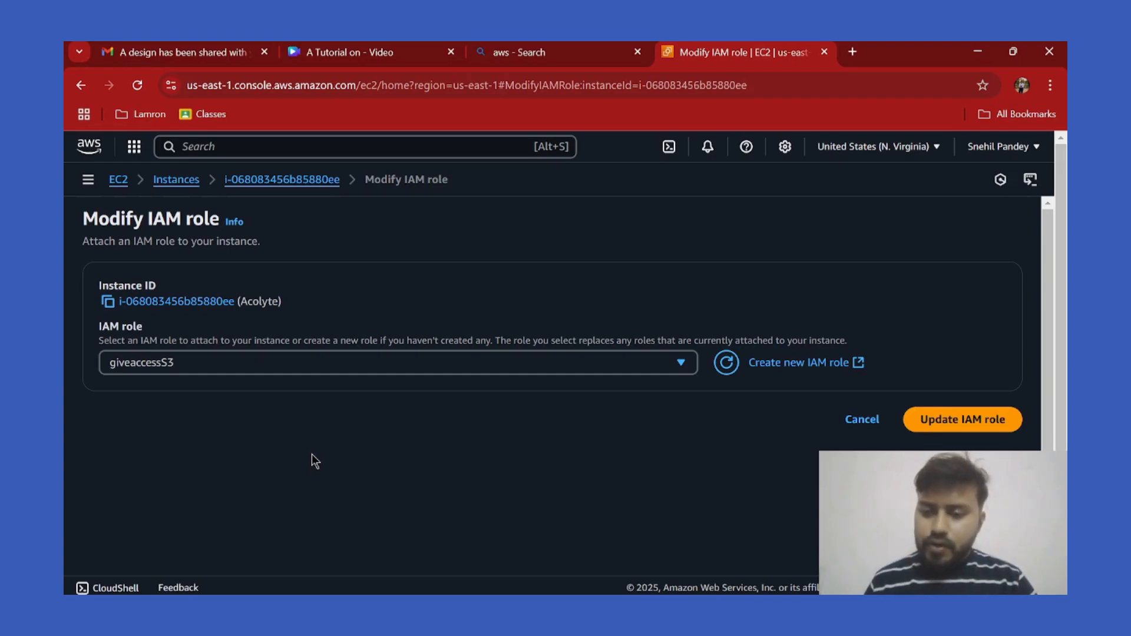
left_click(945, 429)
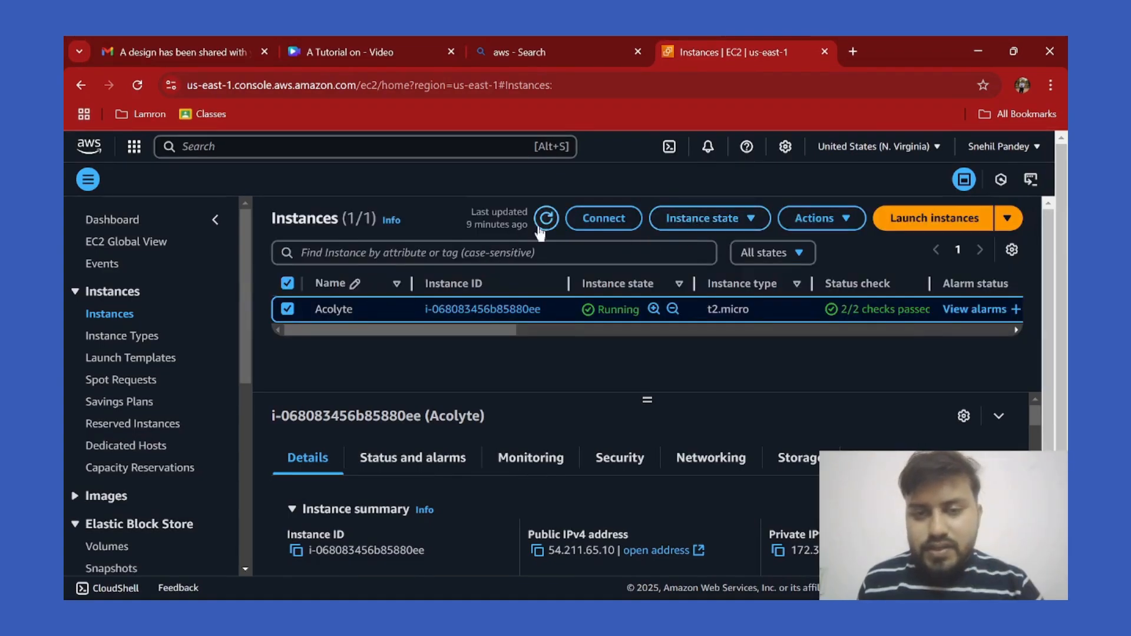
Connect to Acolyte through EC2 Instance Connect as the ubuntu user.
left_click(602, 218)
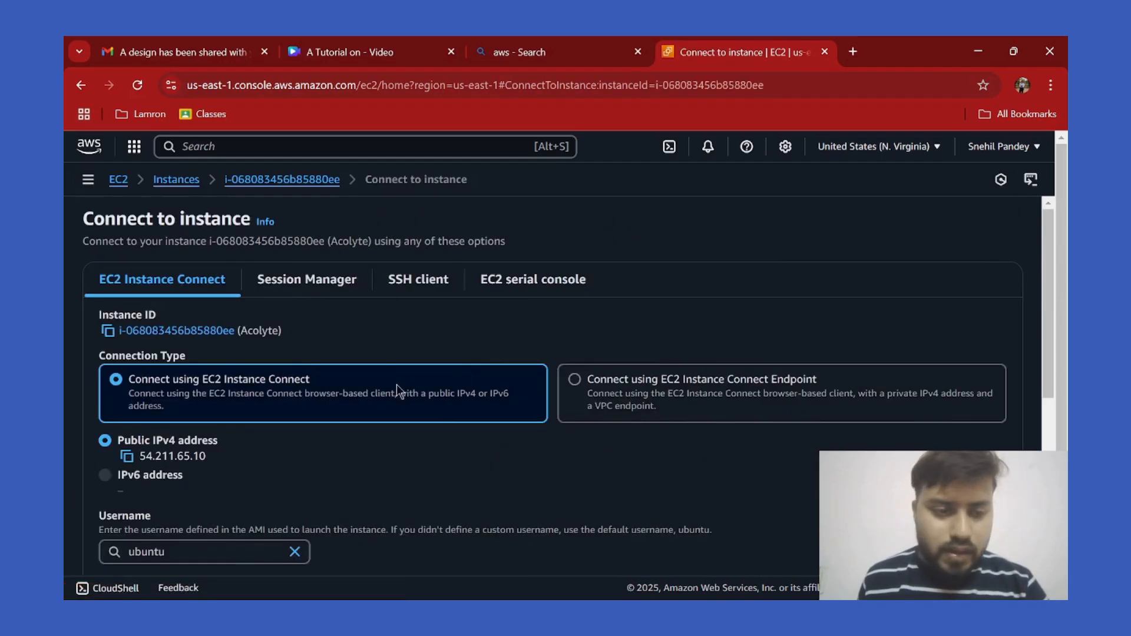
scroll(415, 387, "down", 5)
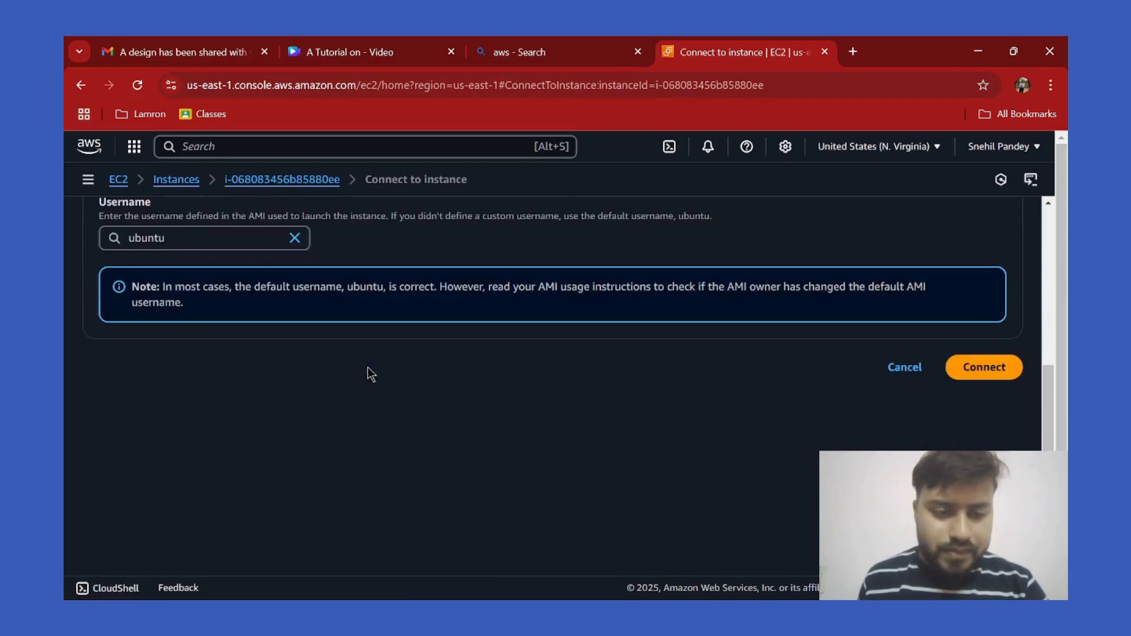
left_click(985, 368)
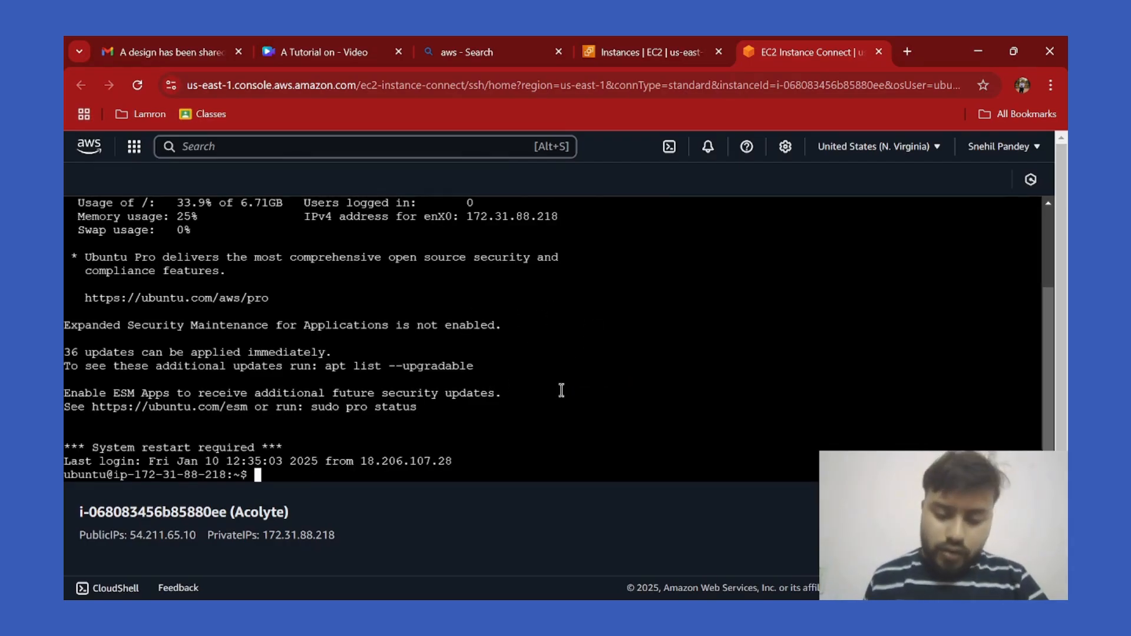
Run aws s3 ls to list all buckets, then aws s3 ls s3://acolyte1 for its objects.
type("aws ")
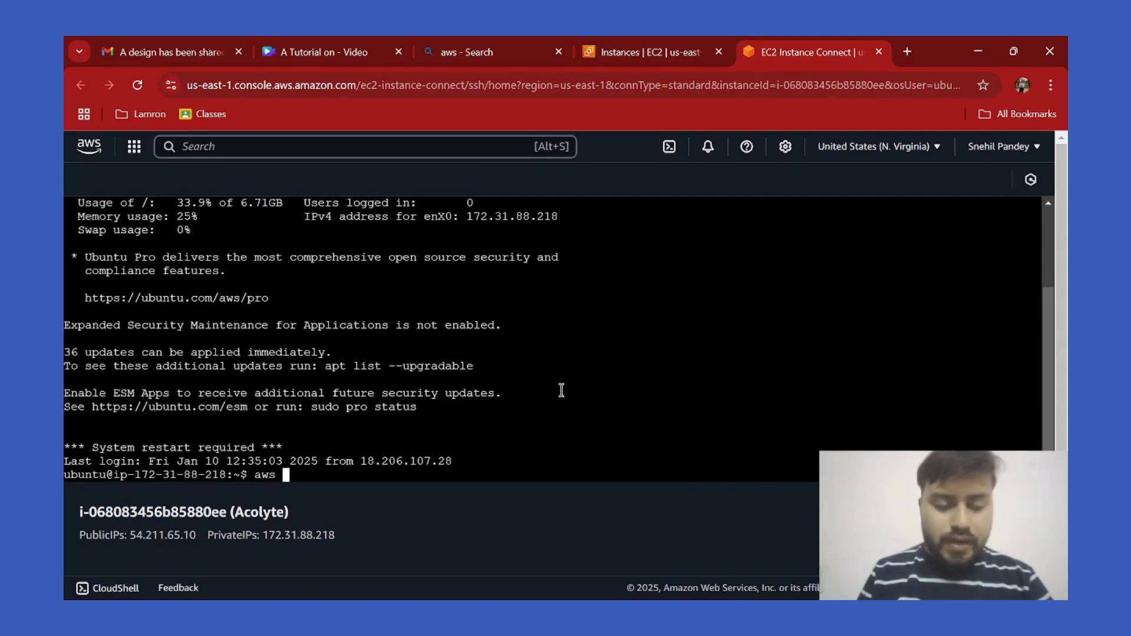
type("s")
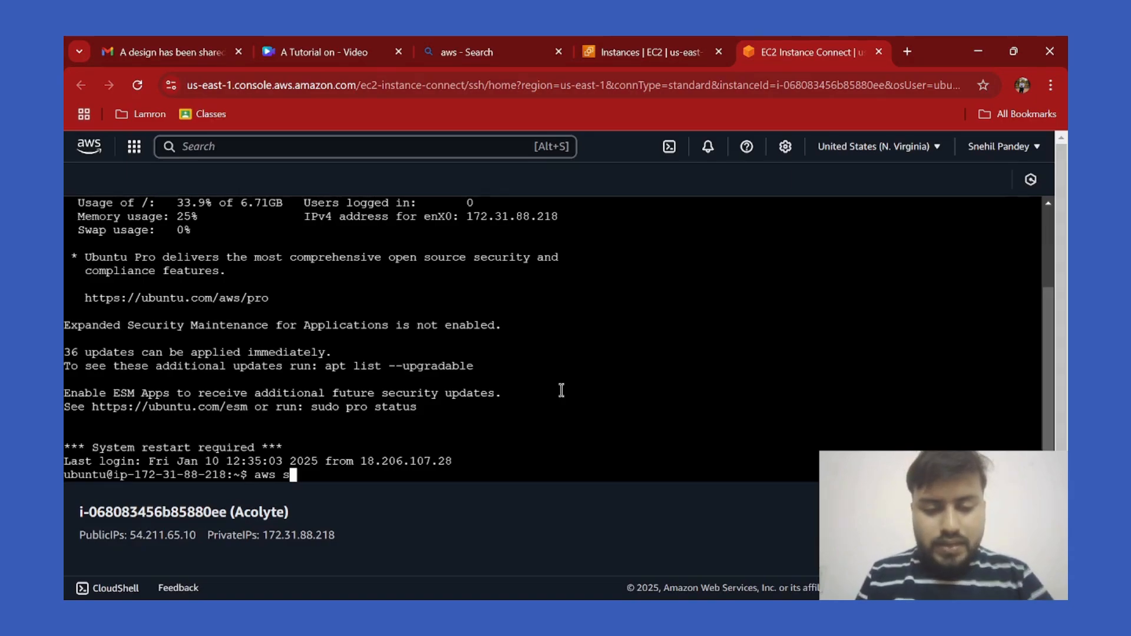
type("3 ls")
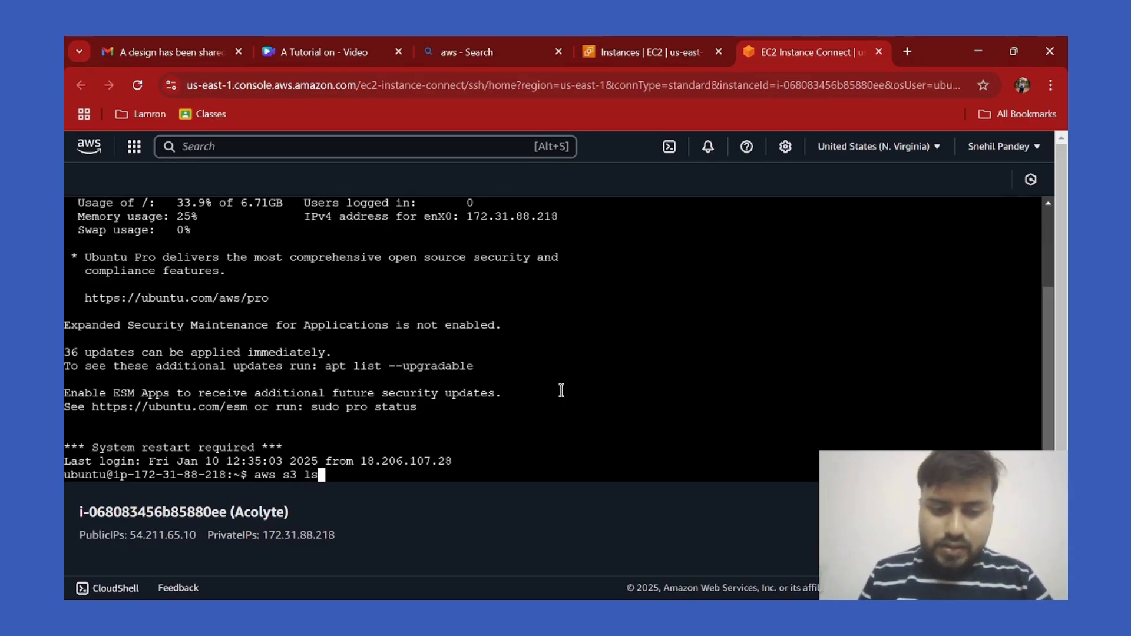
key("Return")
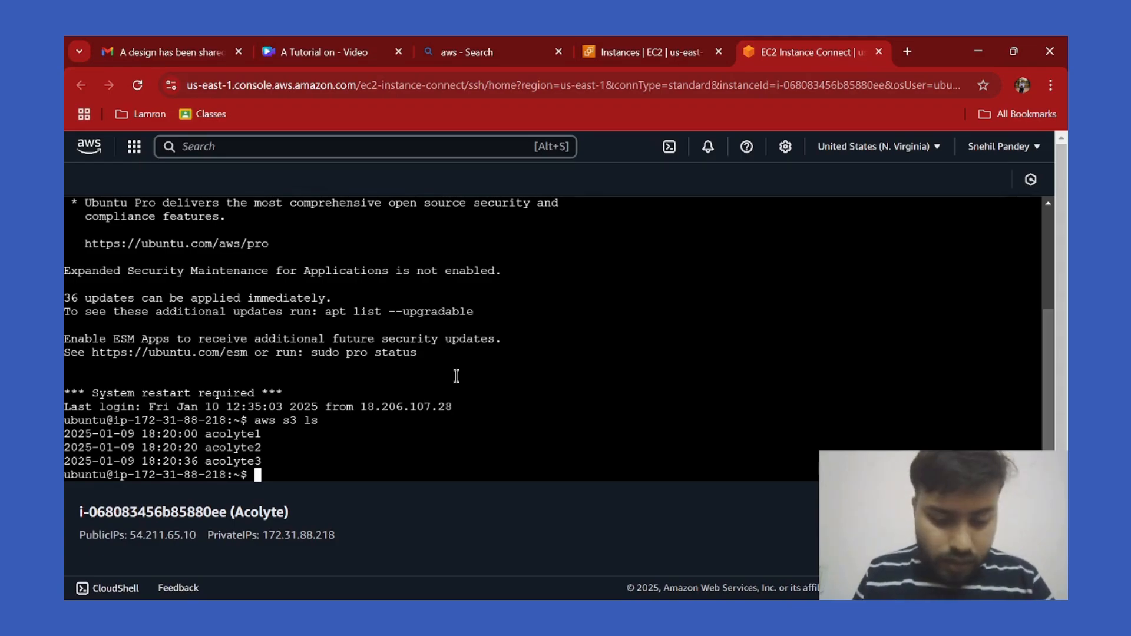
type("aws s3 ")
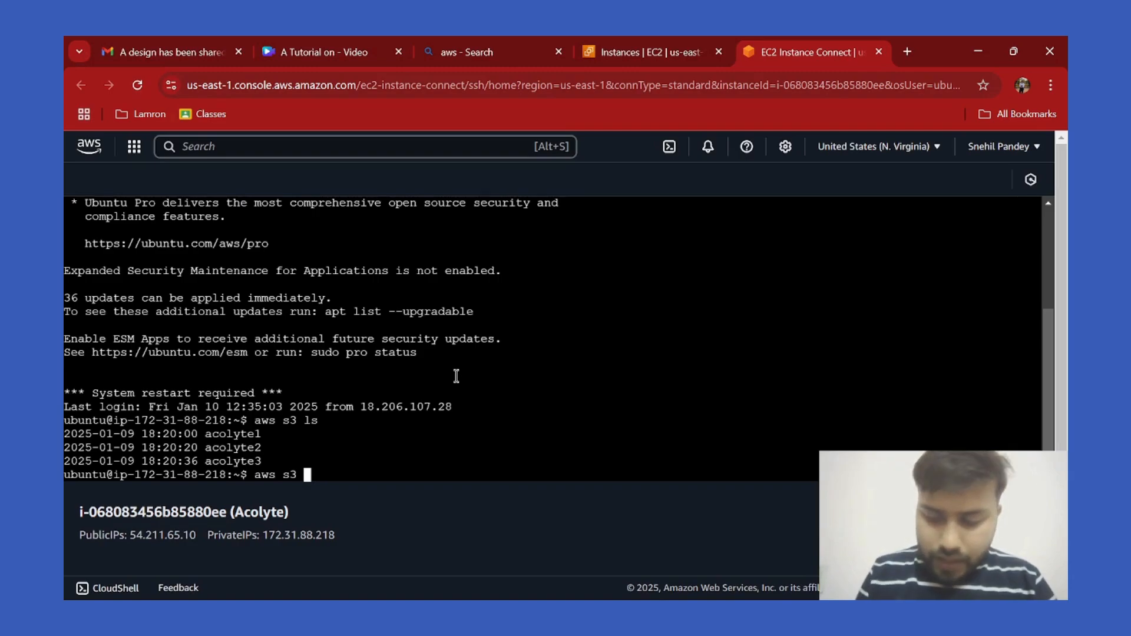
type("ls s3")
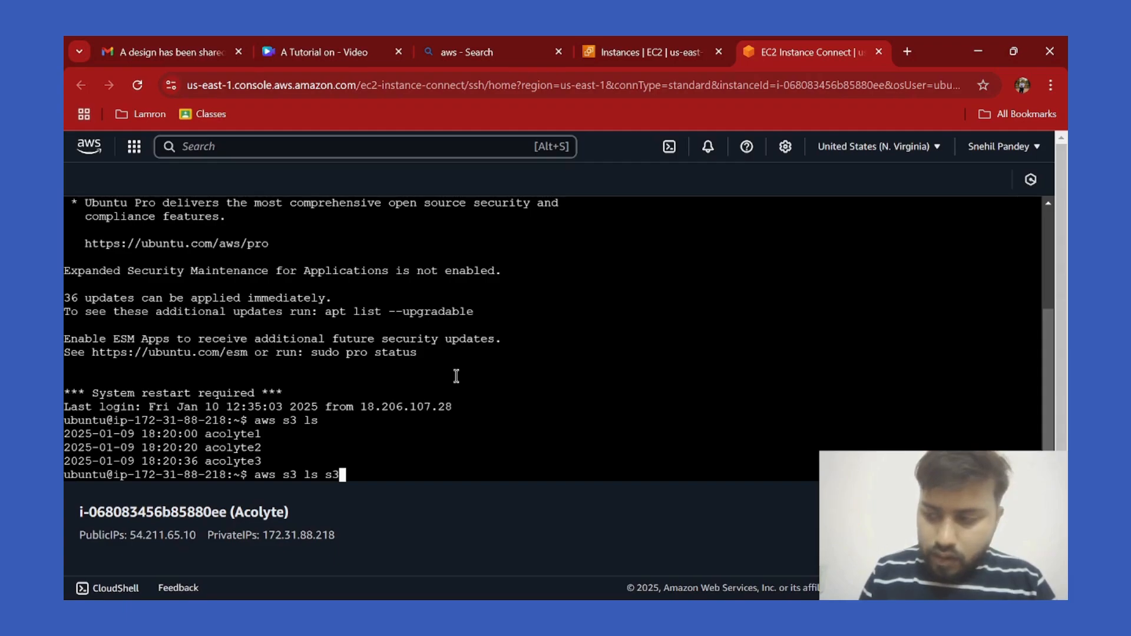
type(":")
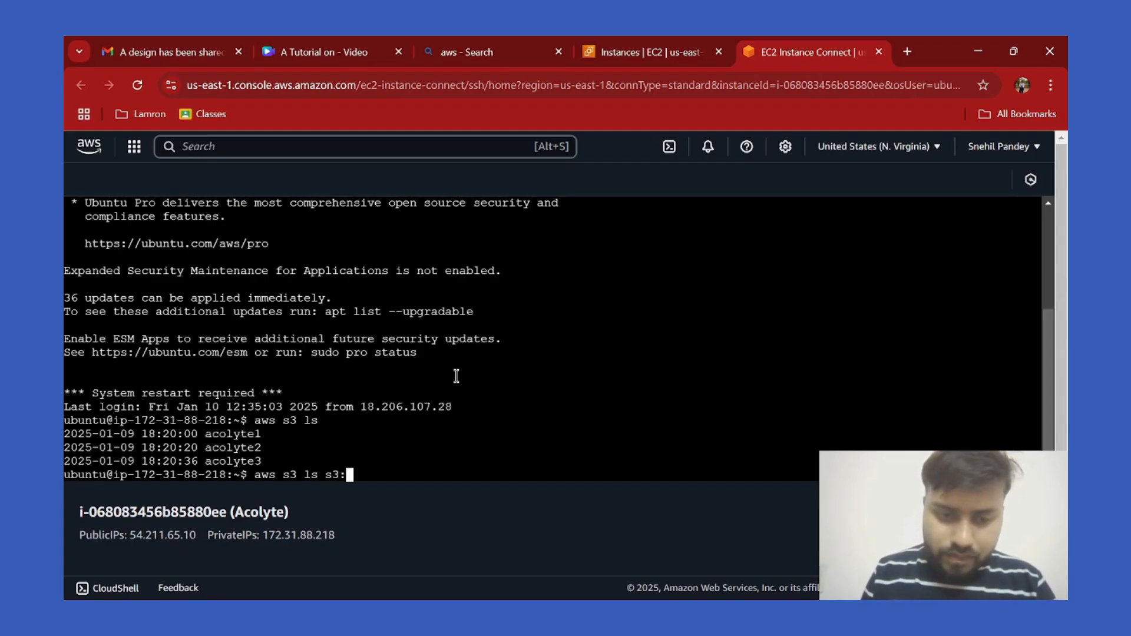
type("//")
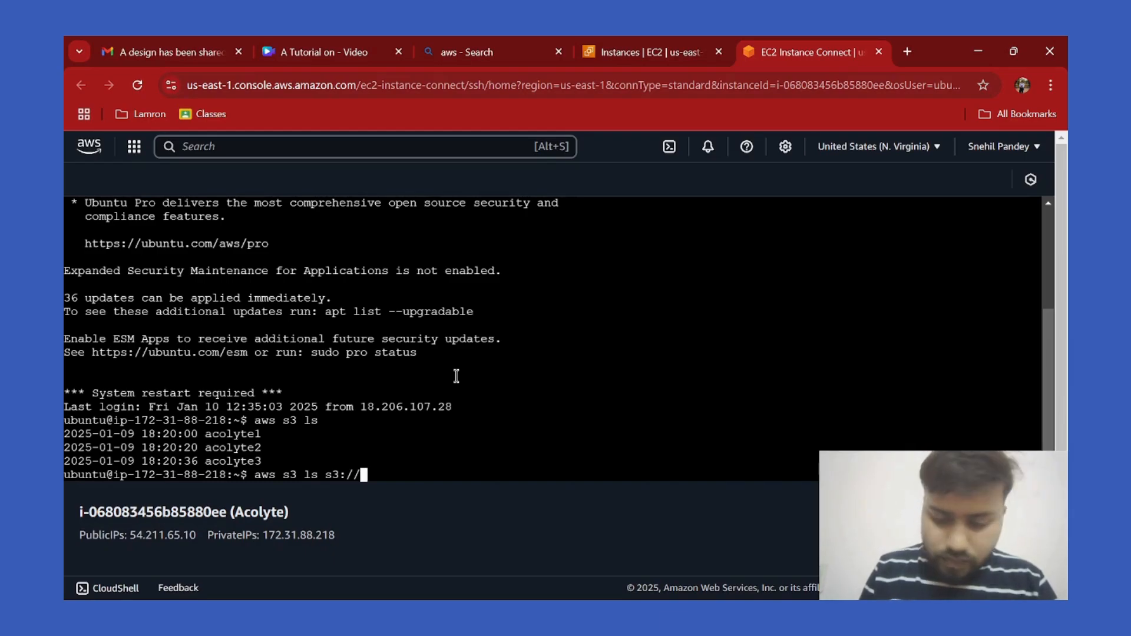
type("b")
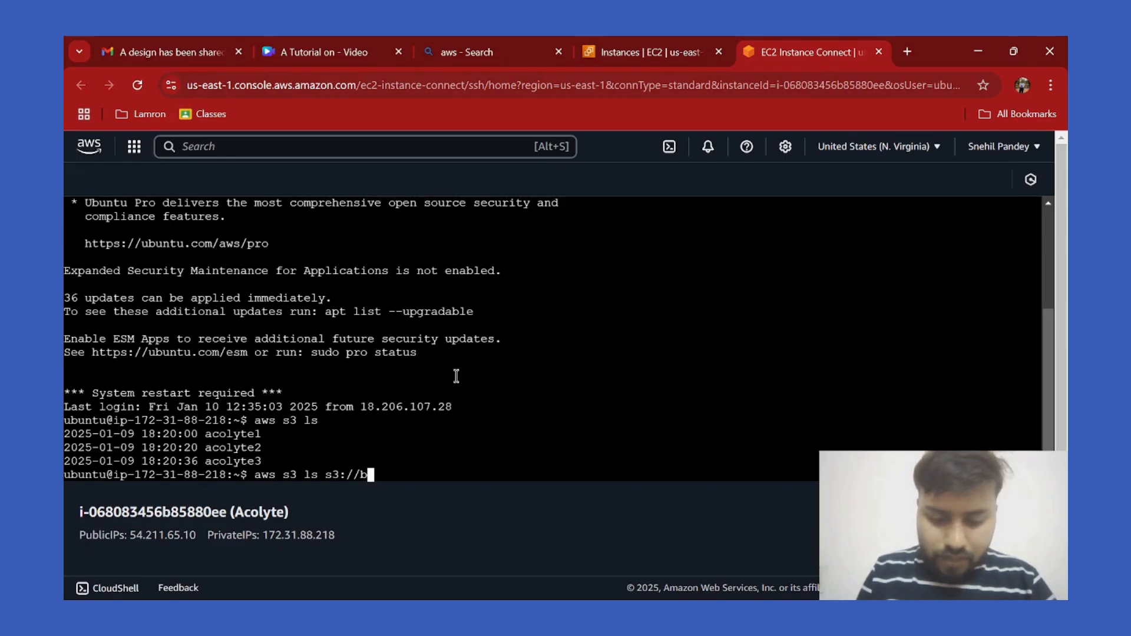
key("BackSpace")
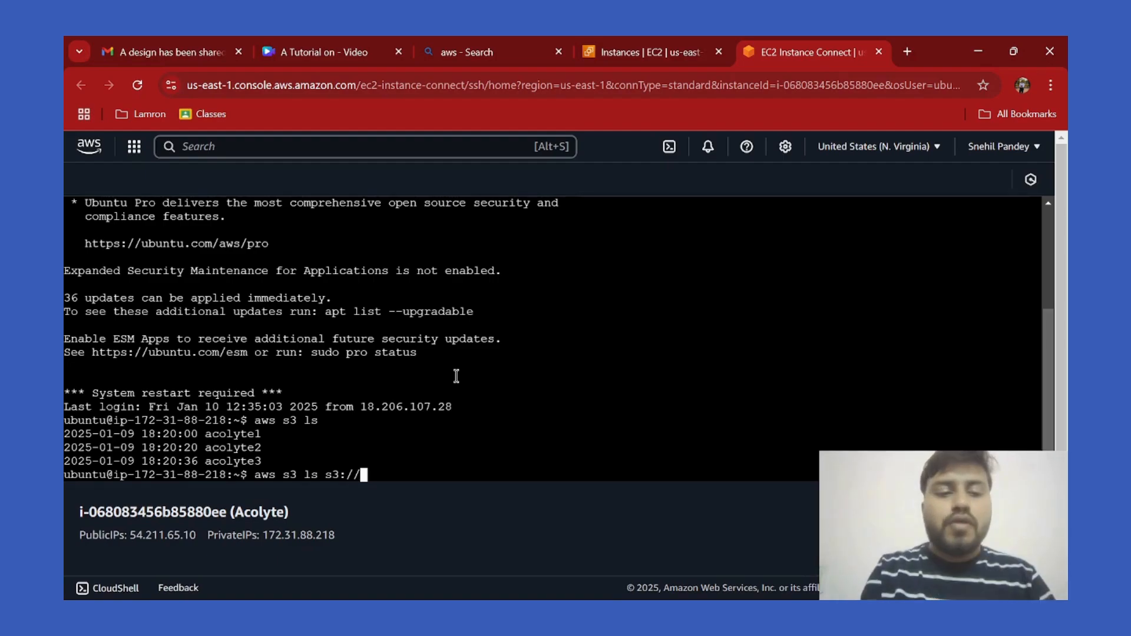
type("acolyt")
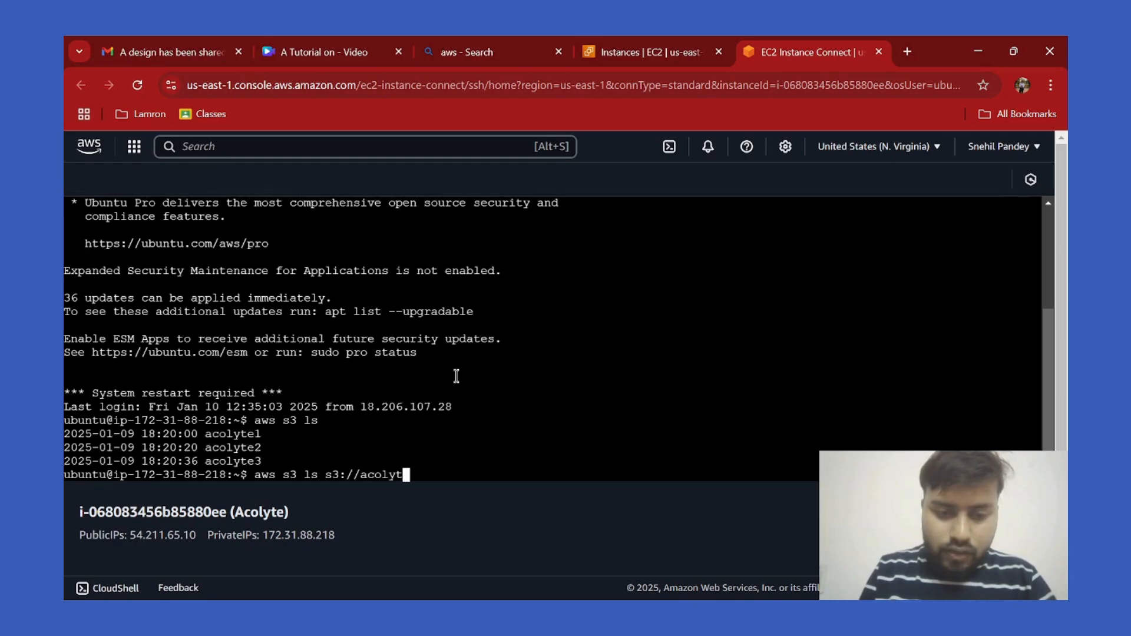
type("e1")
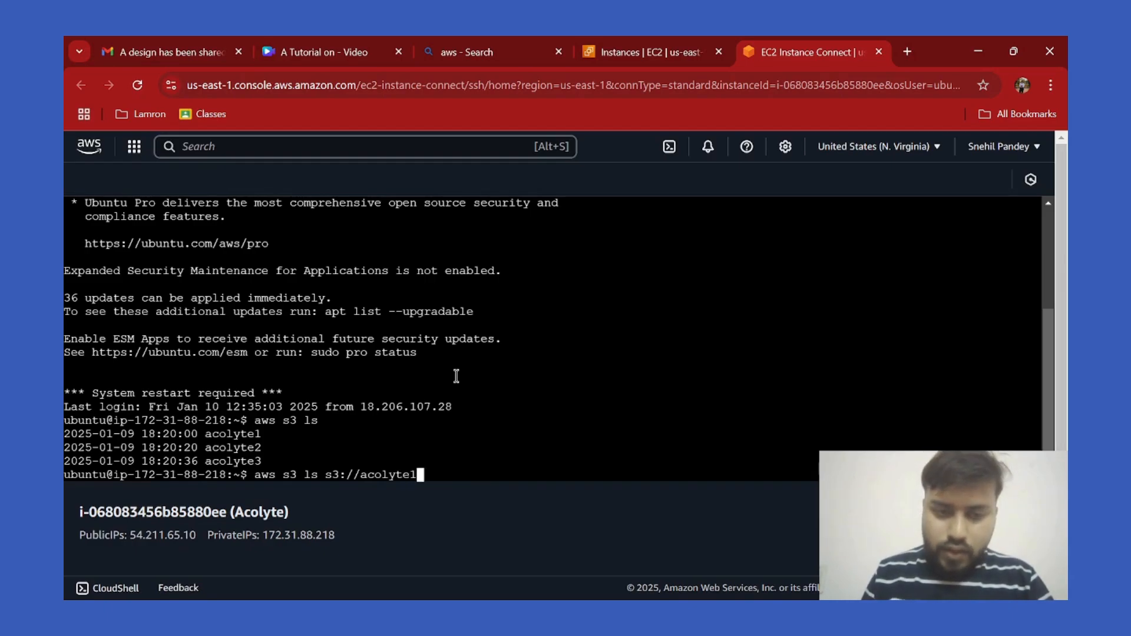
key("Return")
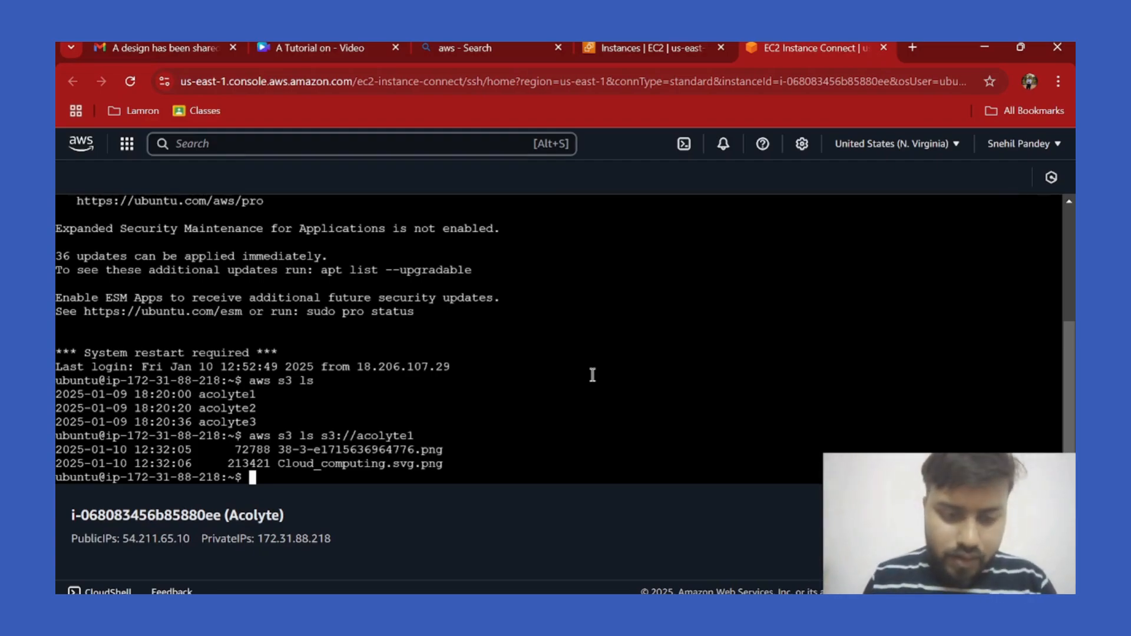
Use echo to append a line with the student's name and roll number to file.txt.
type("echo ")
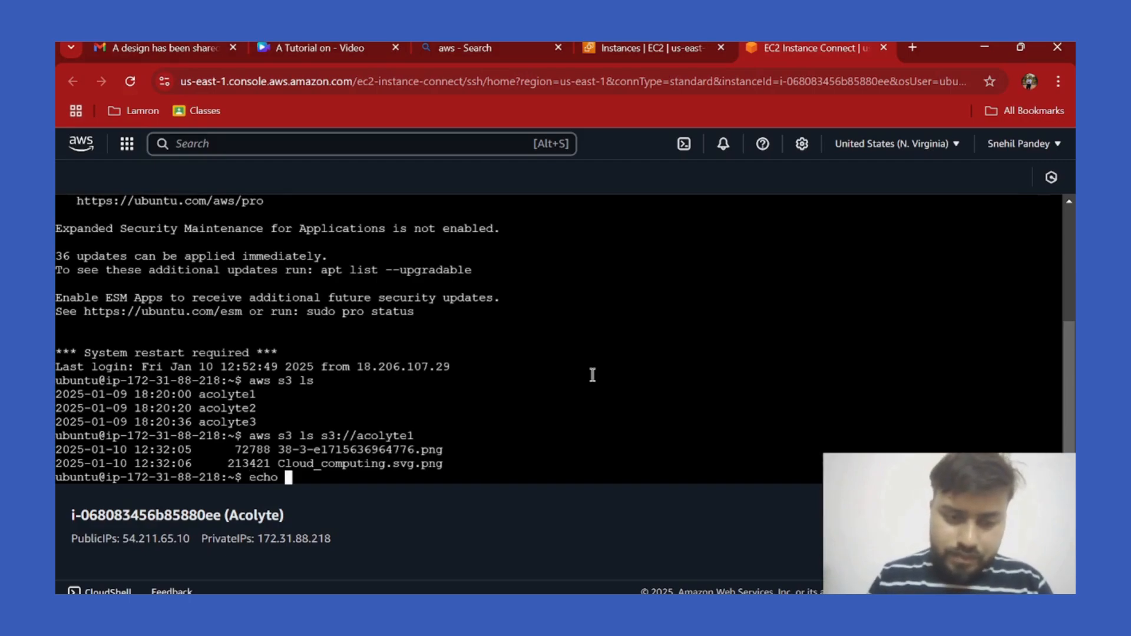
type("\"")
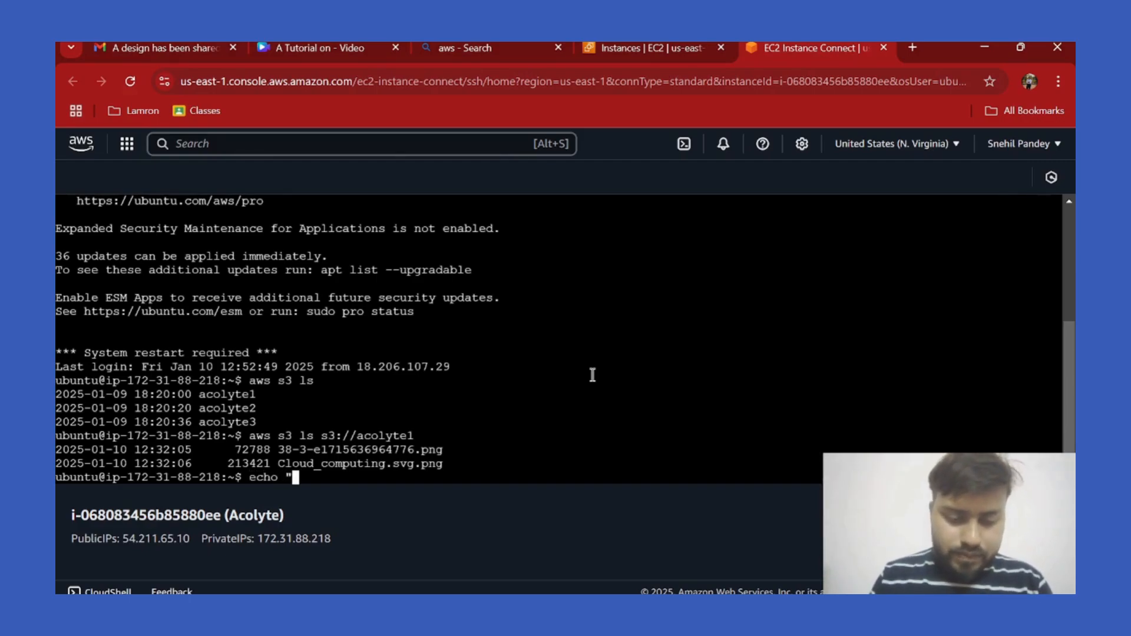
key("Caps_Lock")
key("Caps_Lock")
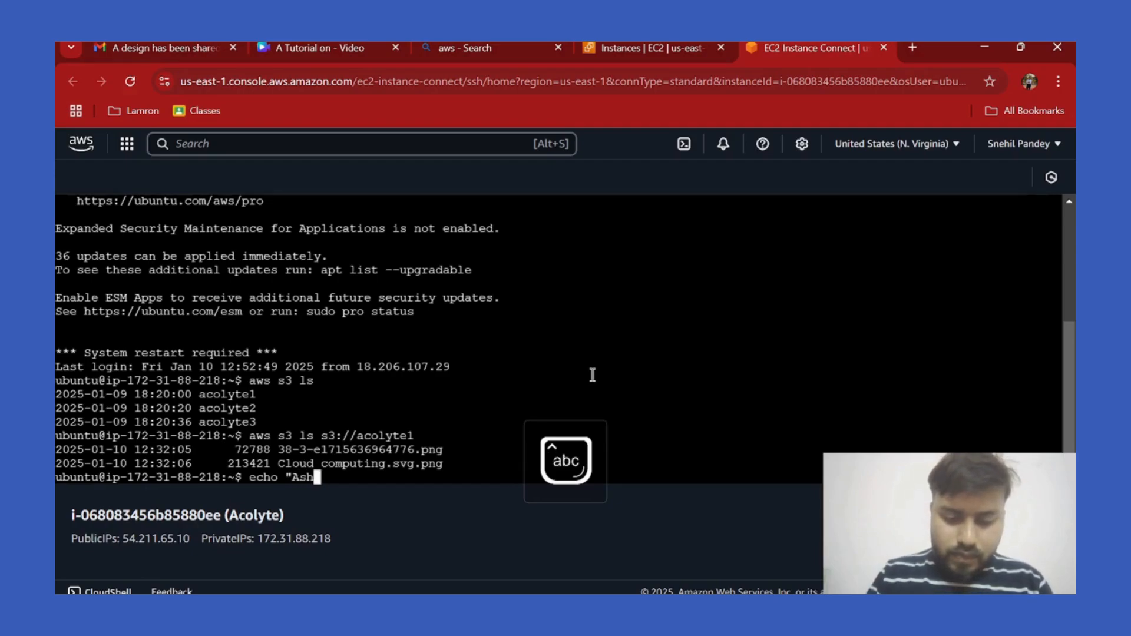
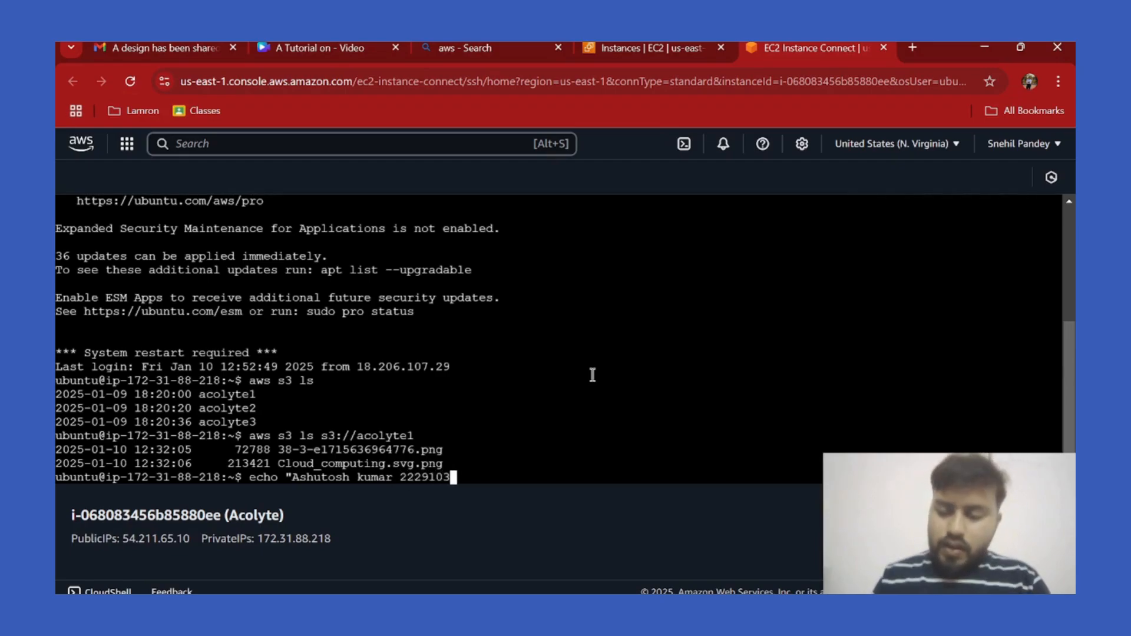
type("\"")
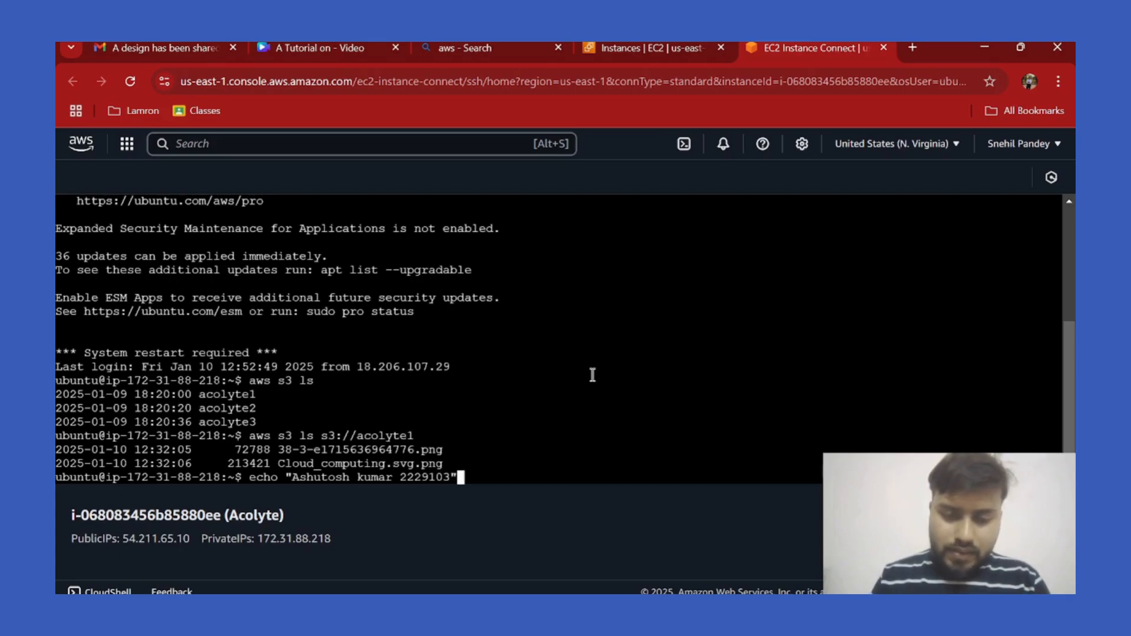
type(">>")
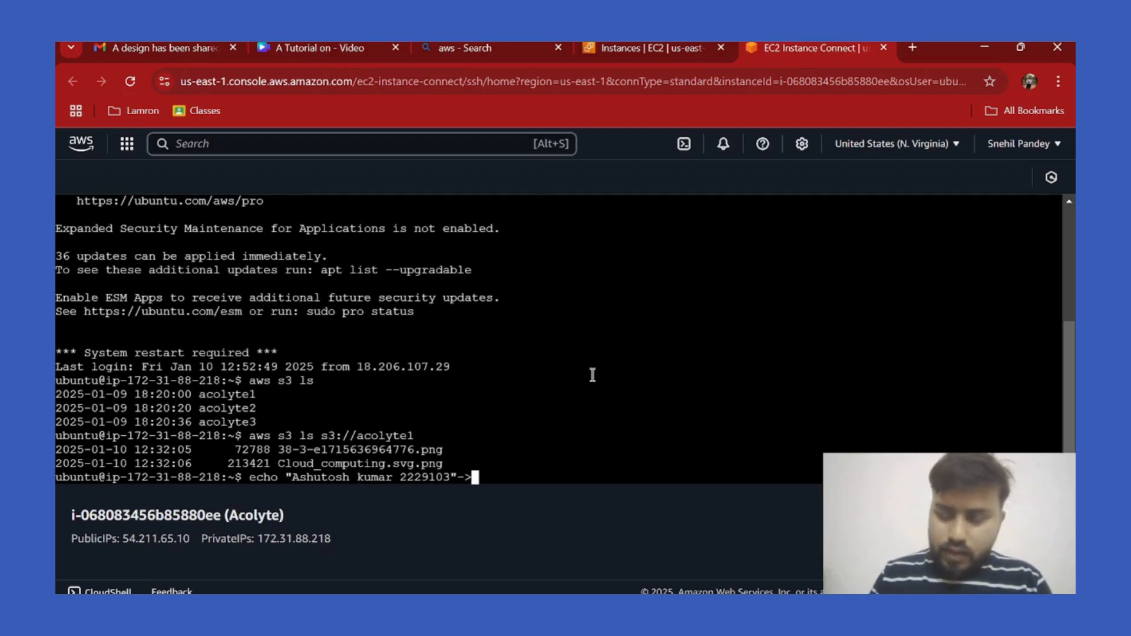
type("file")
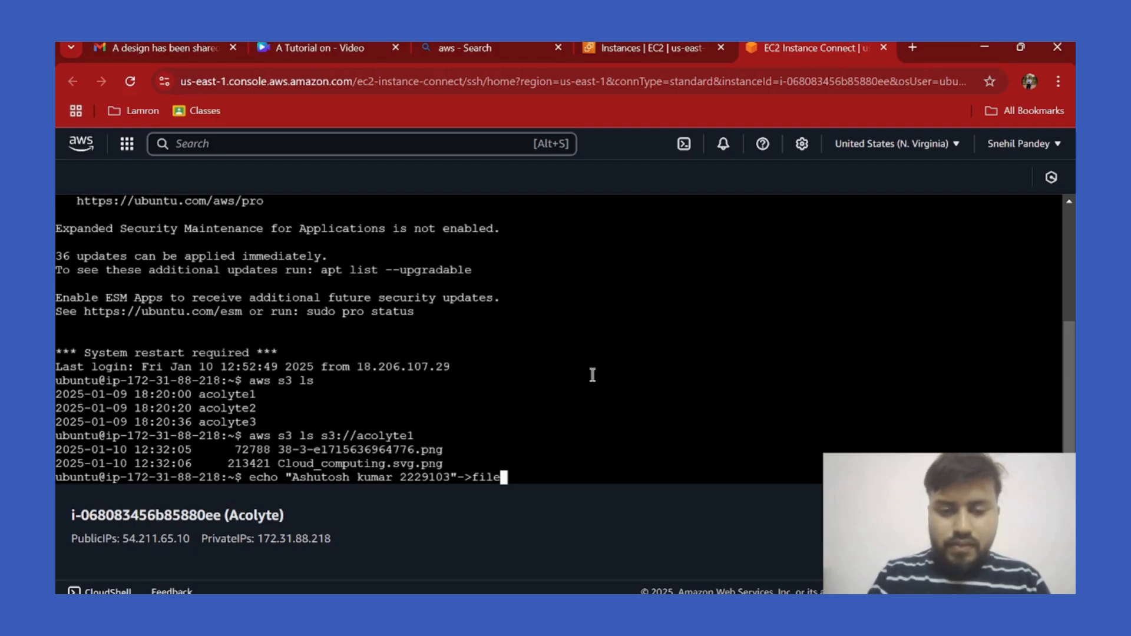
type(".txt")
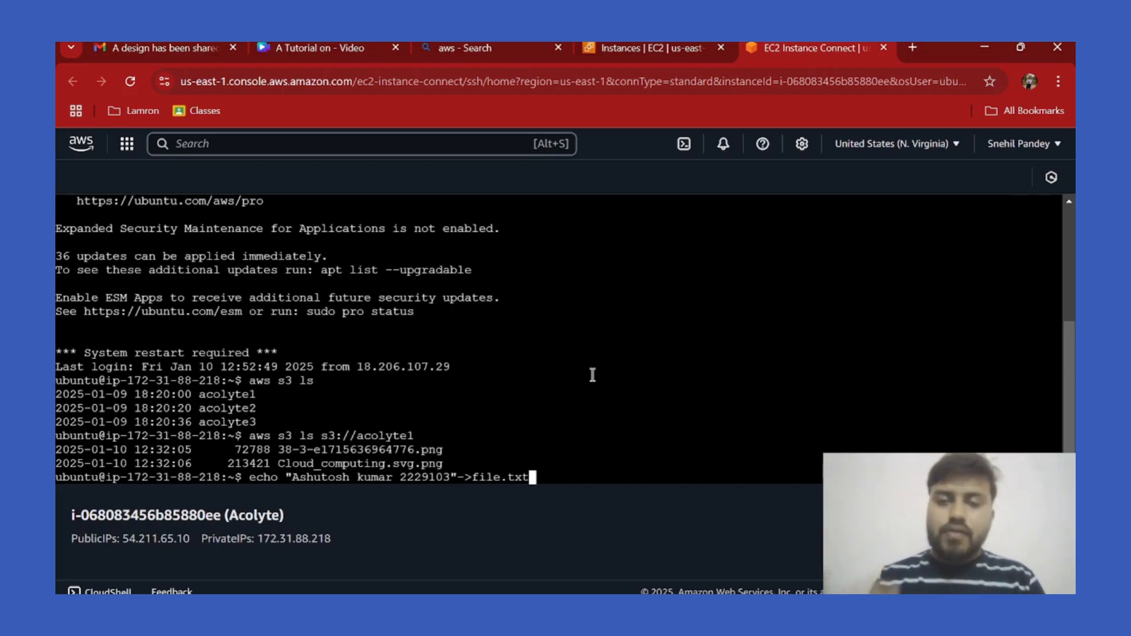
key("Return")
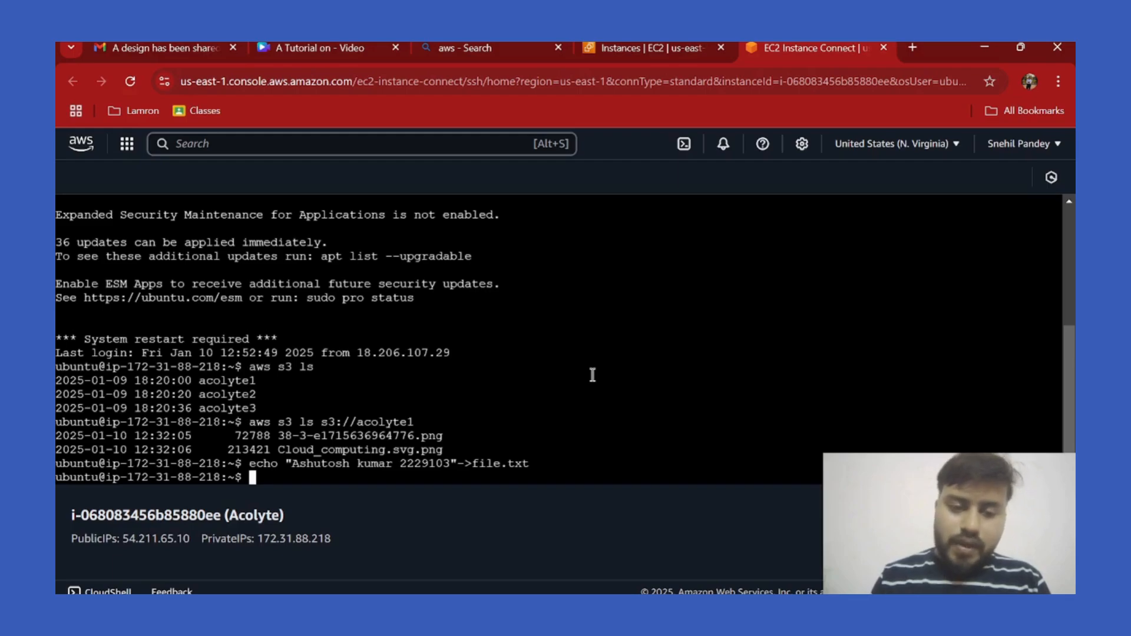
Copy file.txt to s3://acolyte1/ with aws s3 cp, fixing the bucket name first.
type("a")
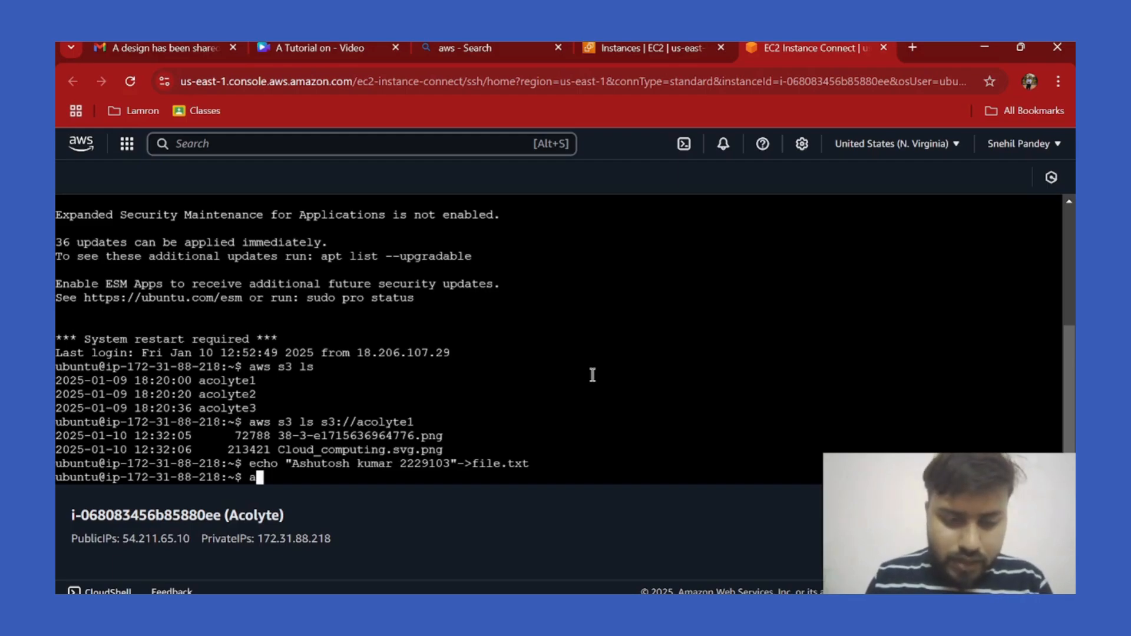
type("ws s3 ")
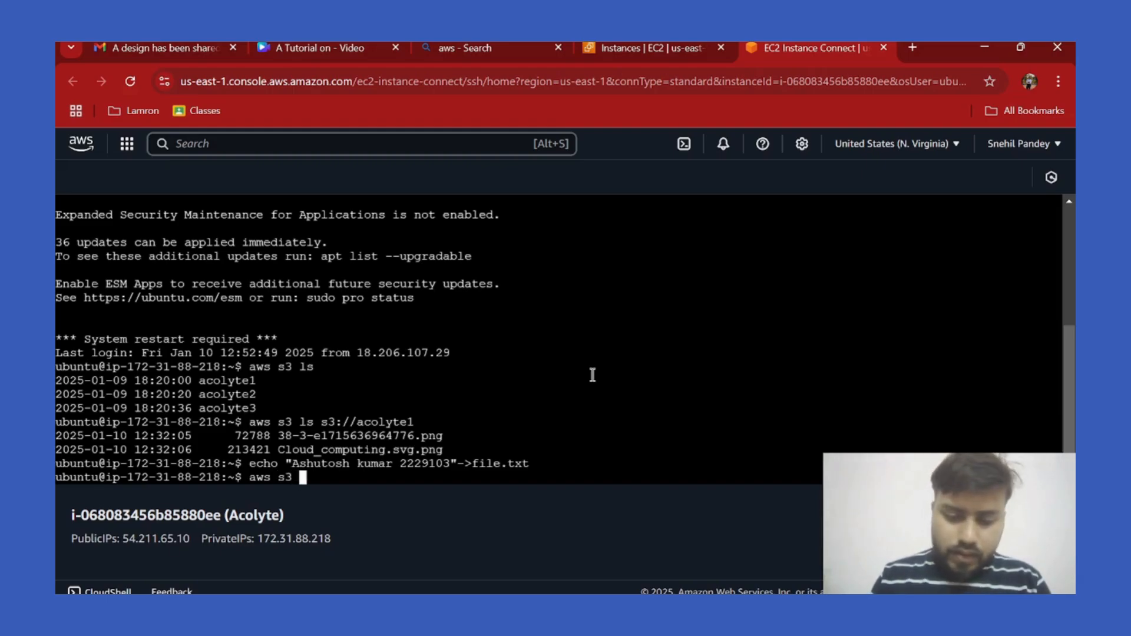
type("cp ")
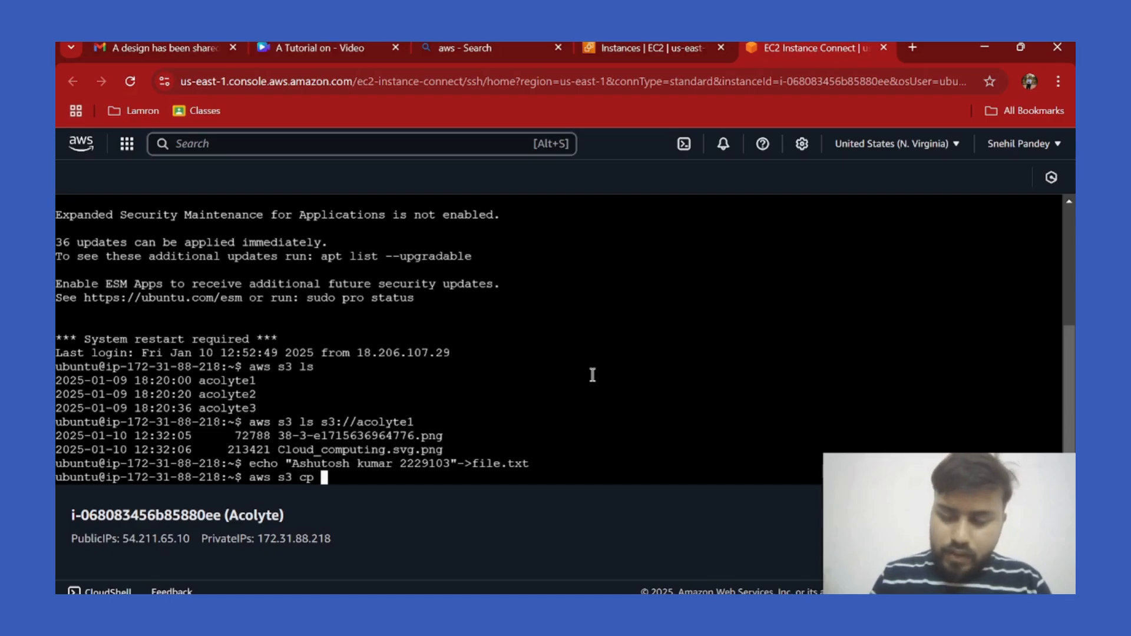
type("file.")
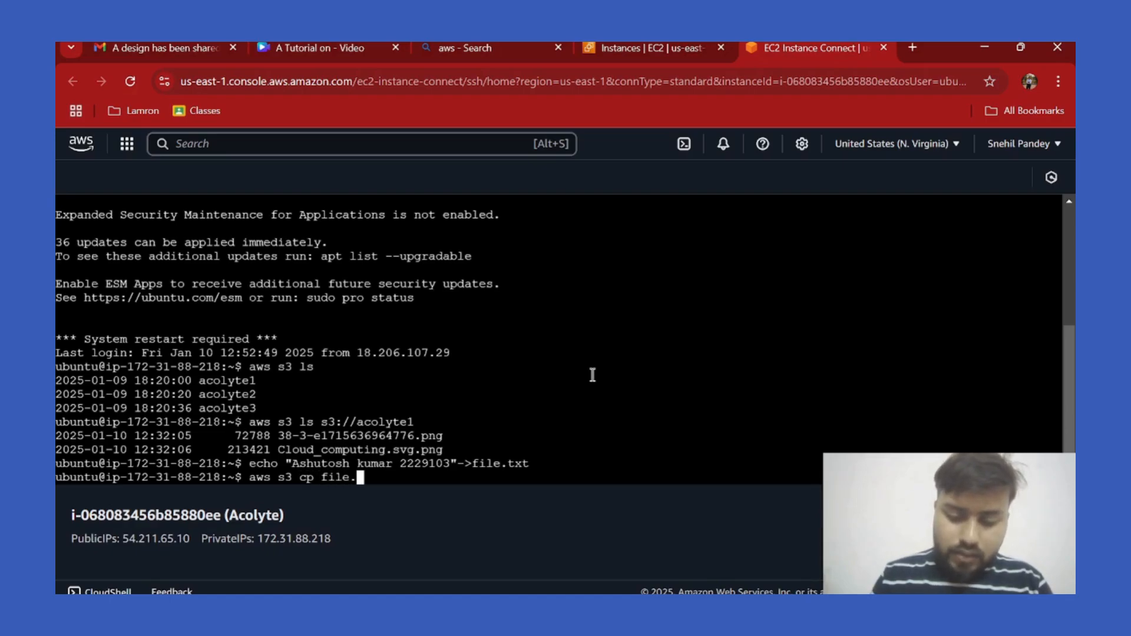
type("txt")
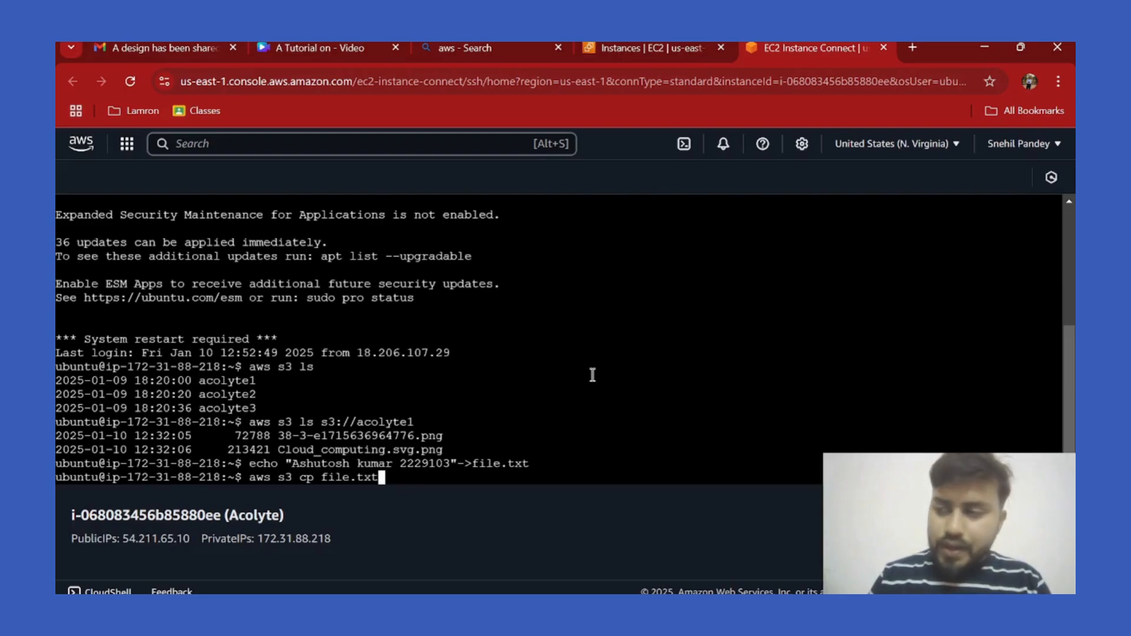
type(" s3")
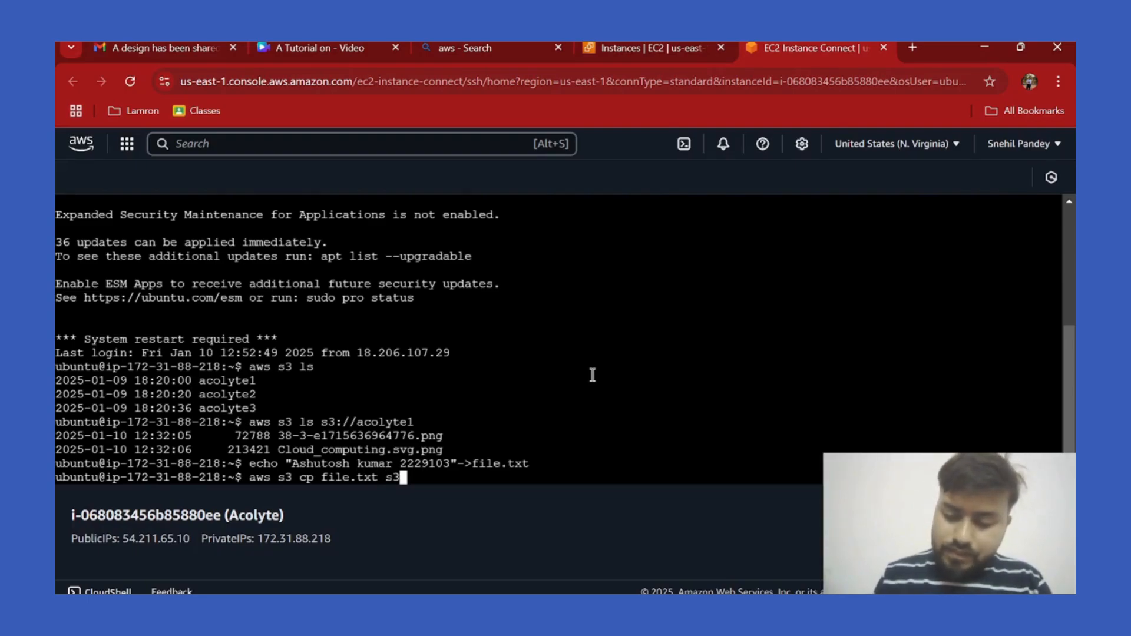
type(":")
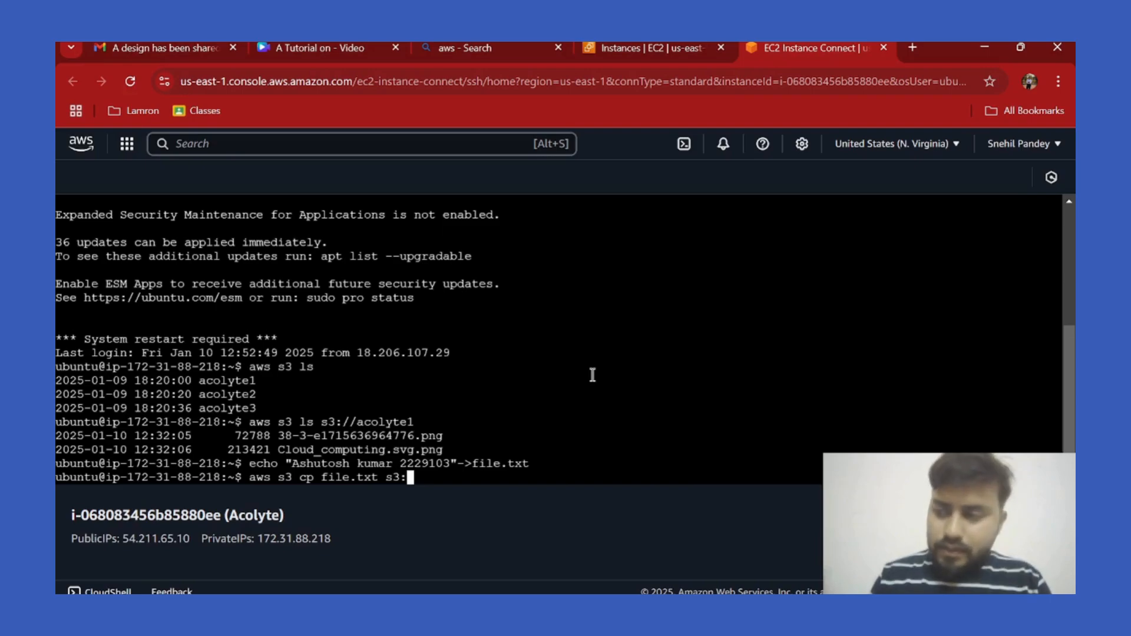
type("//")
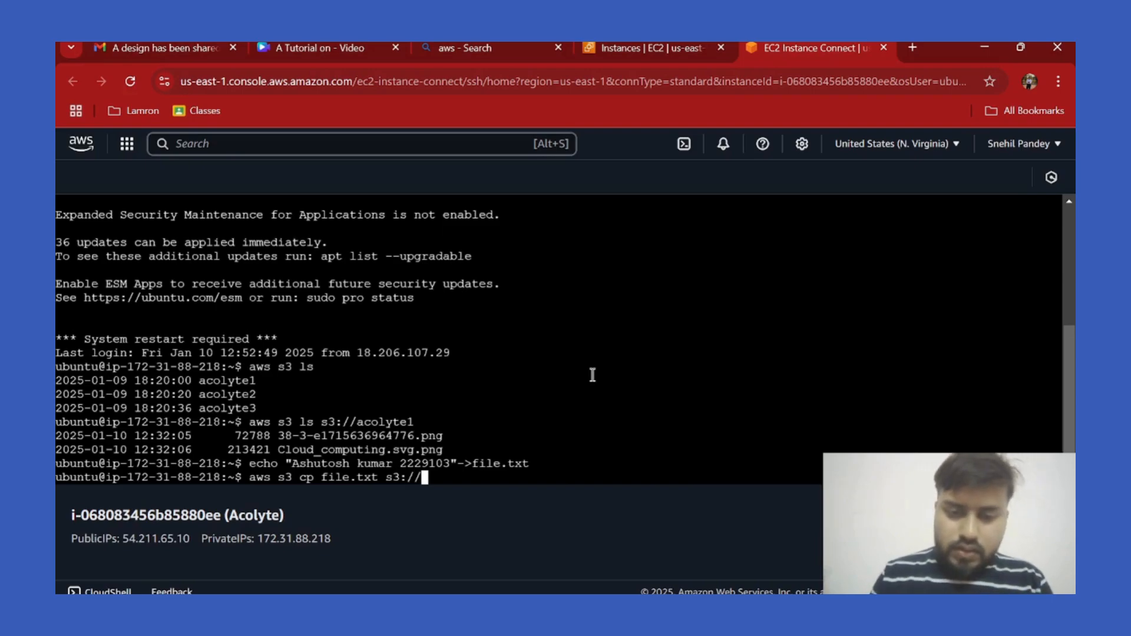
type("ac")
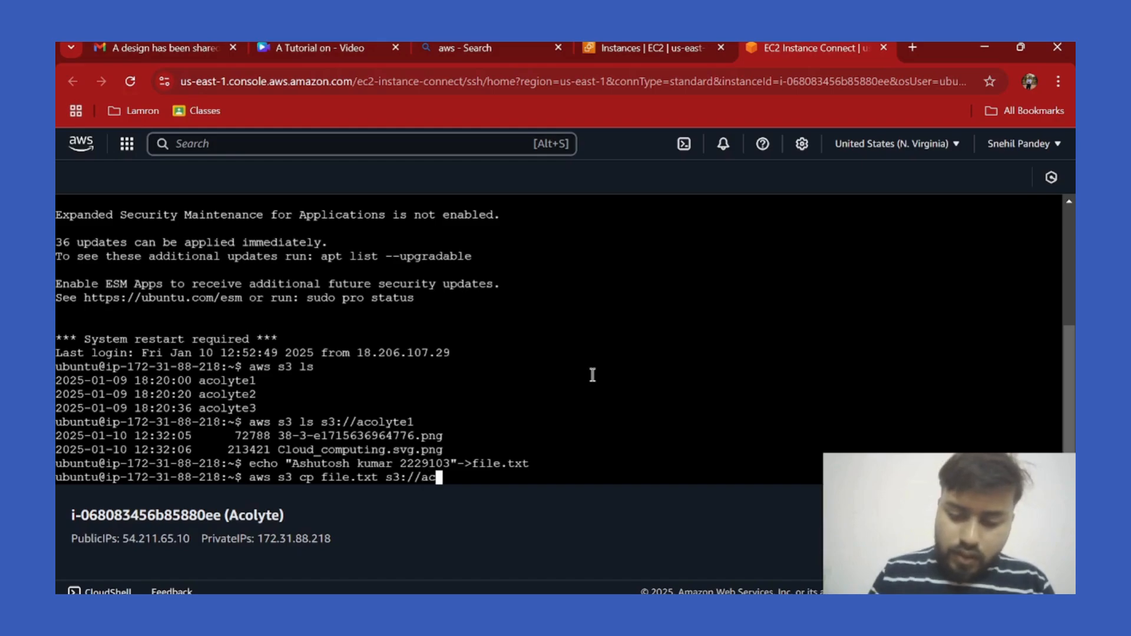
type("olyte")
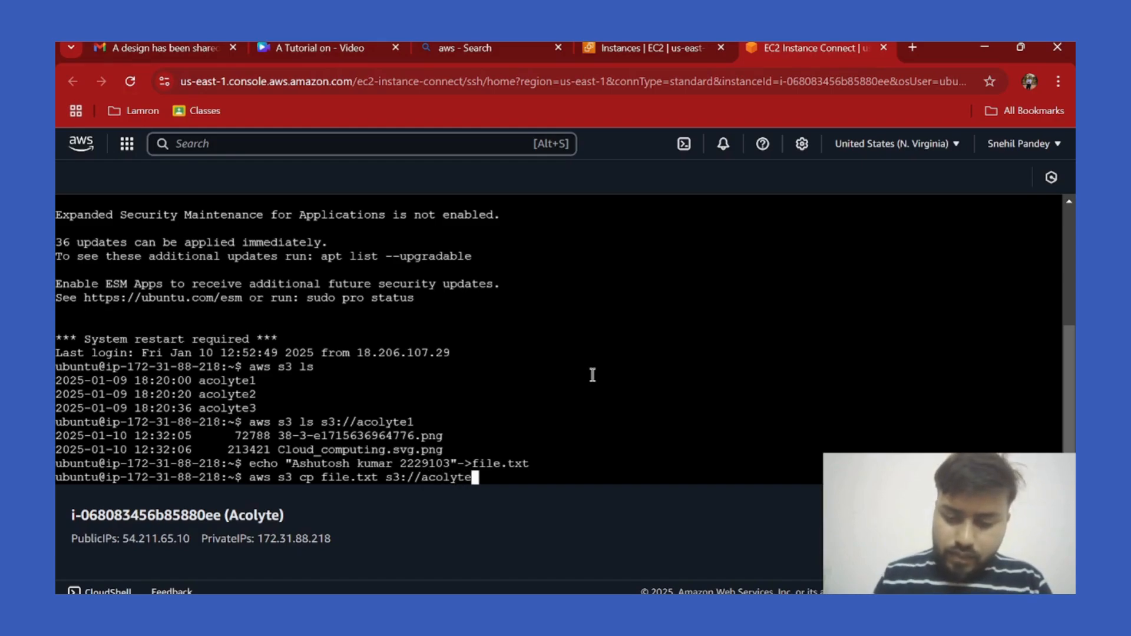
type("/")
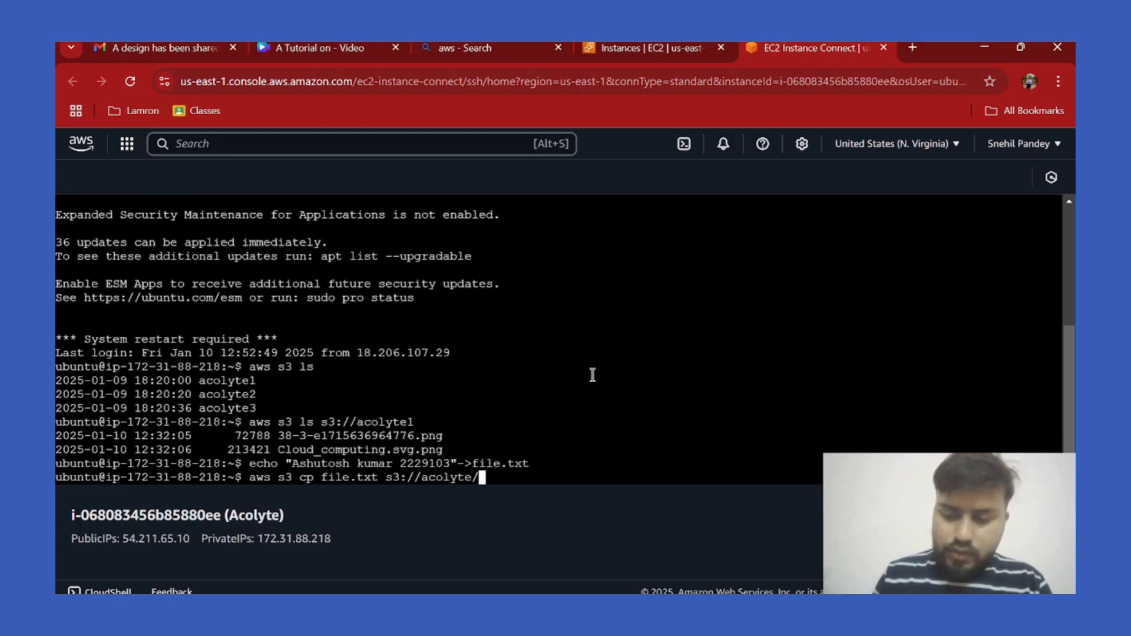
key("BackSpace")
type("1")
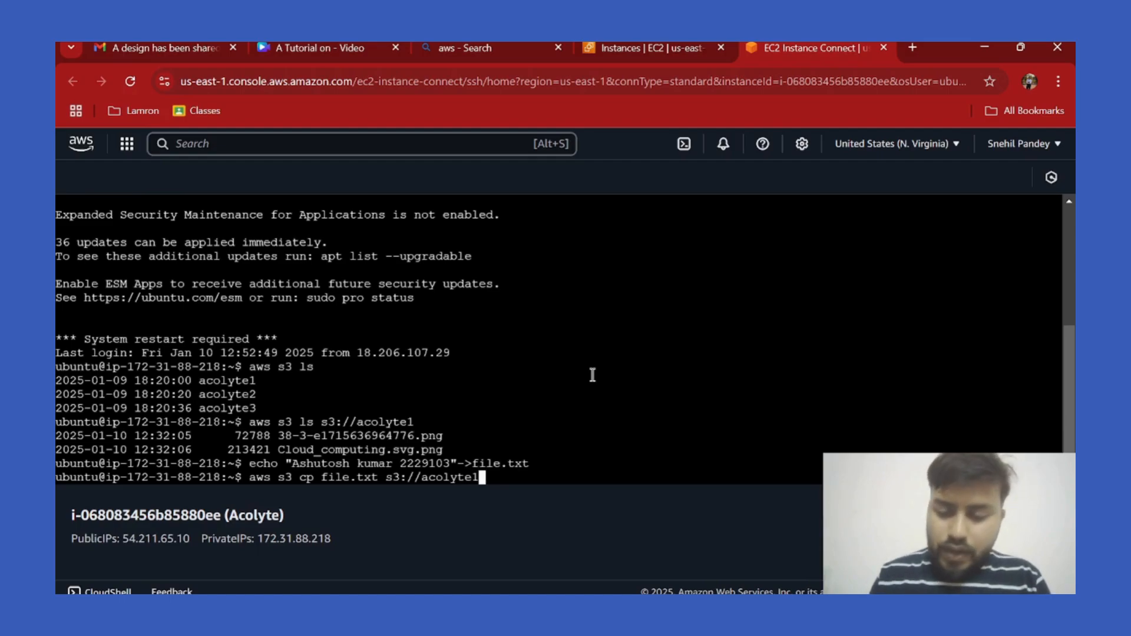
type("/")
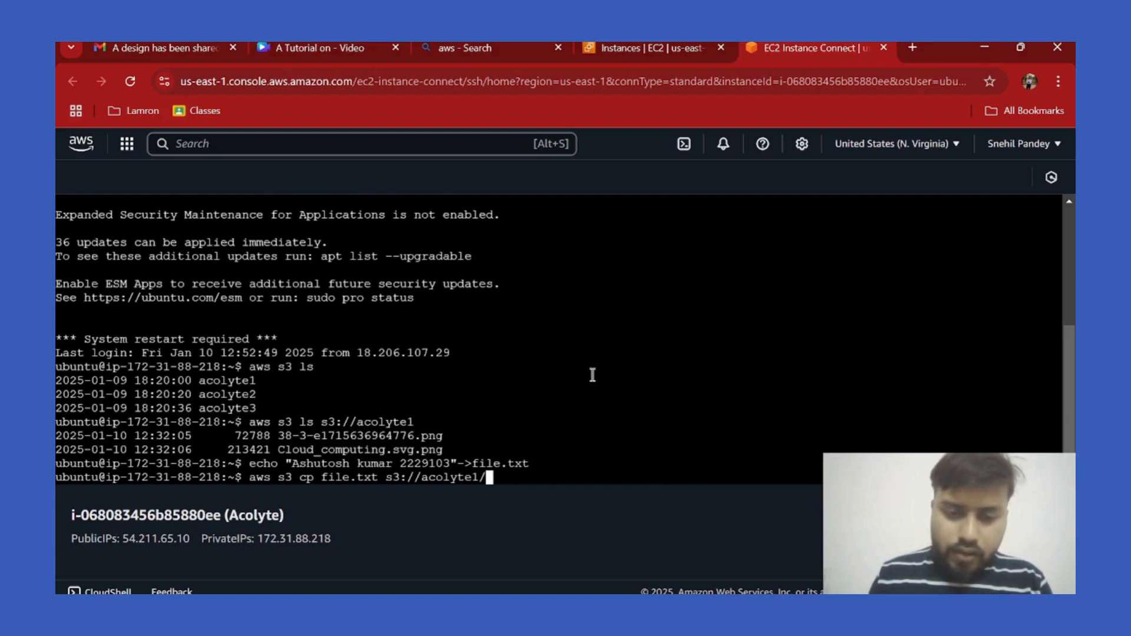
key("Return")
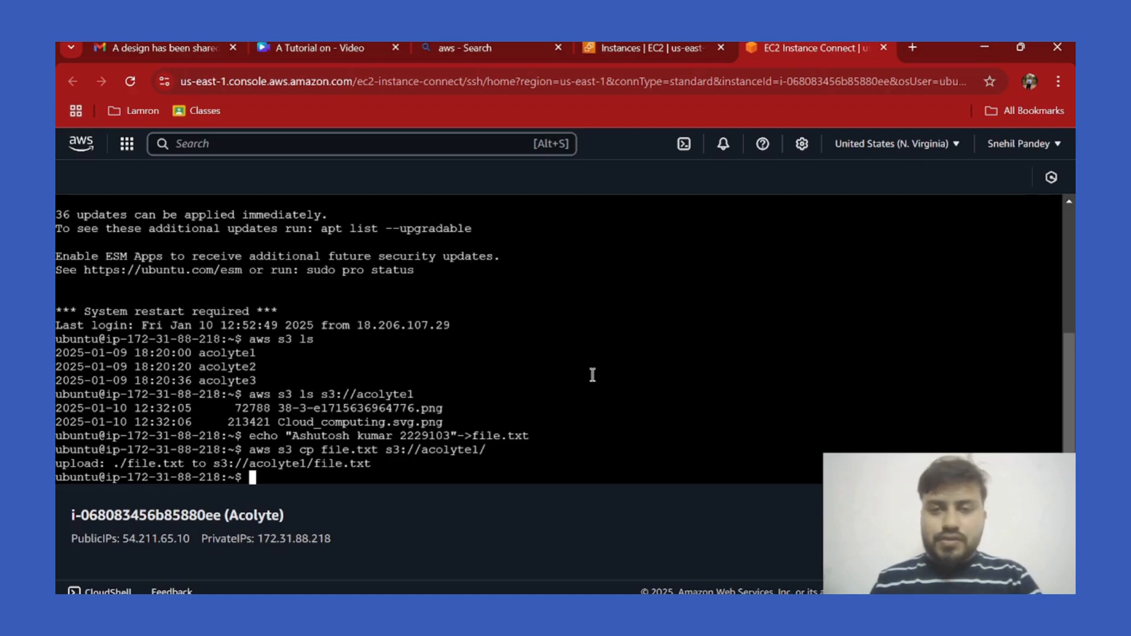
left_click(677, 47)
Search for s3 in the console search bar and open the S3 service.
left_click(335, 145)
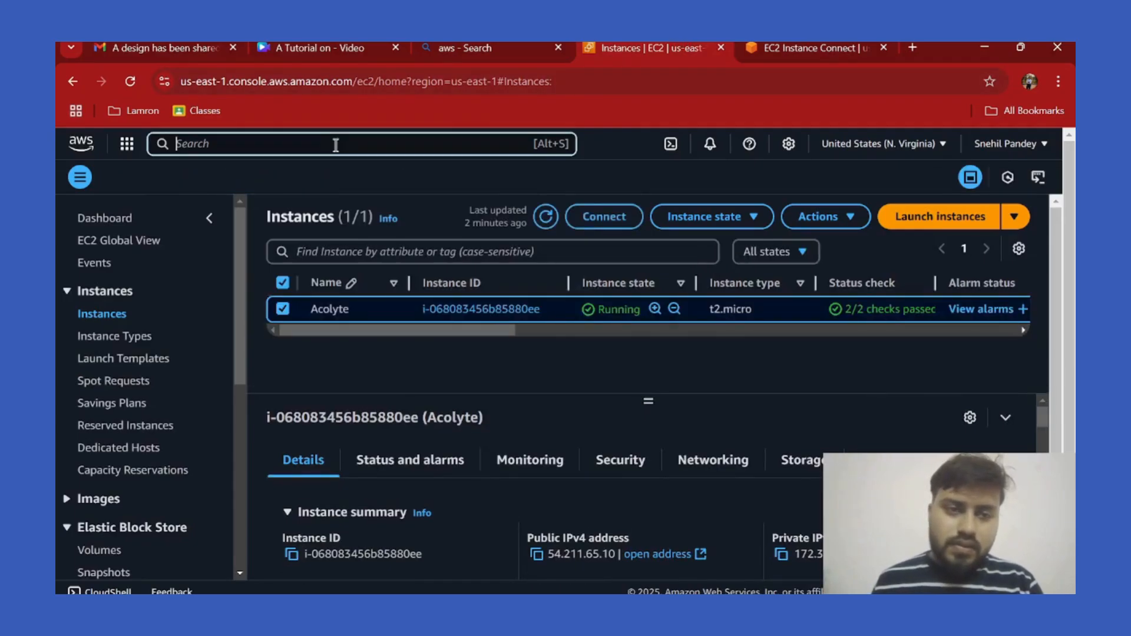
type("s3")
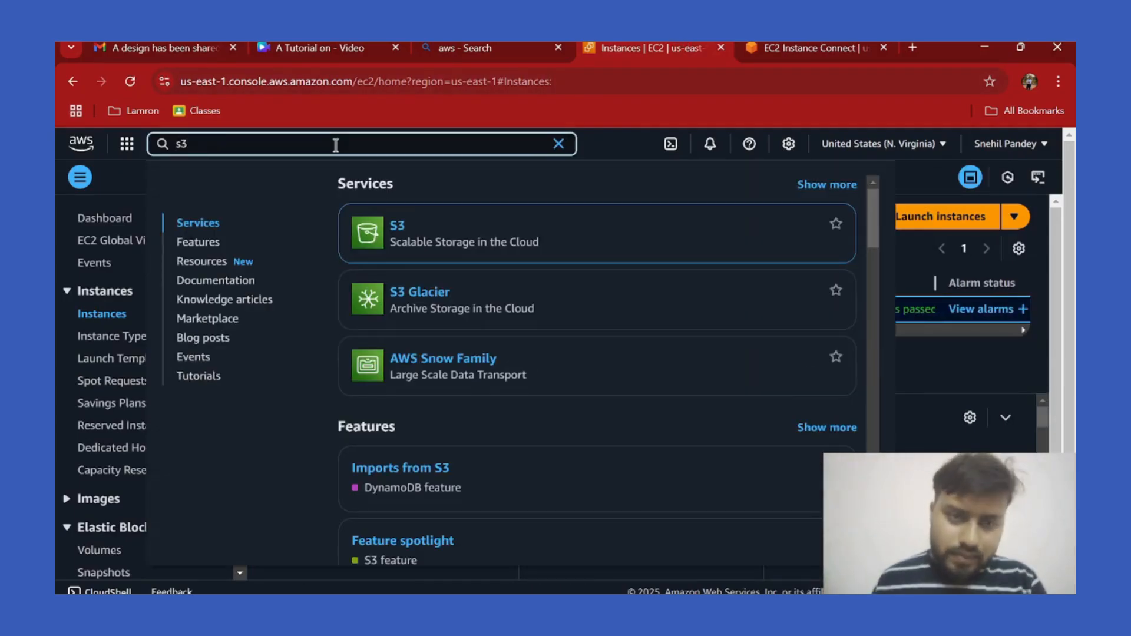
left_click(399, 231)
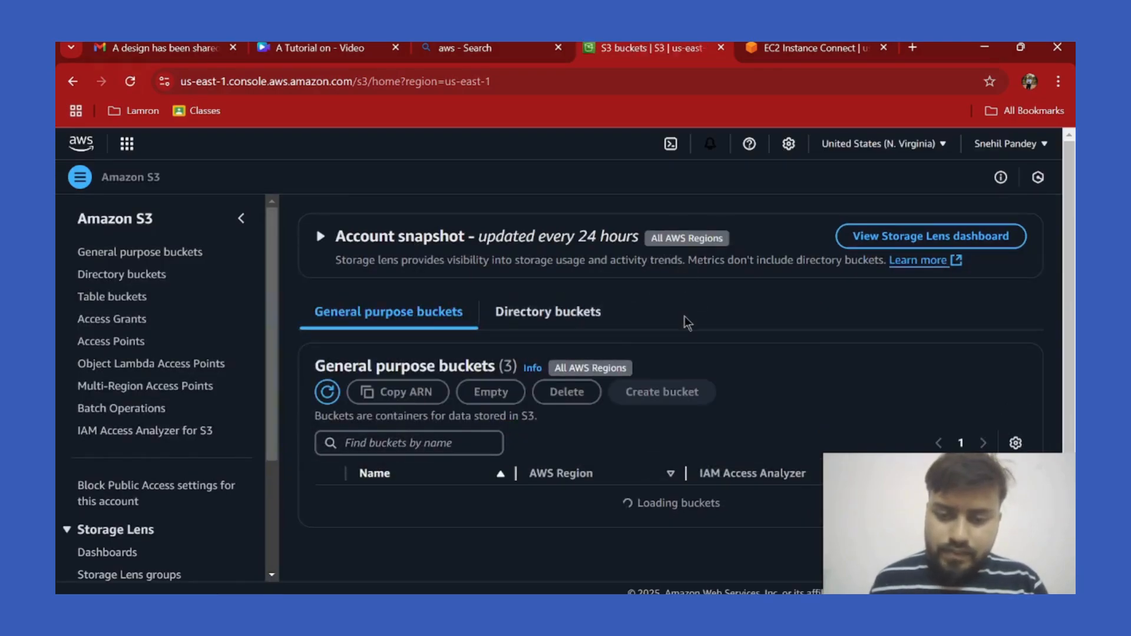
Open the acolyte1 bucket and scroll its Objects list to find file.txt.
scroll(530, 365, "down", 2)
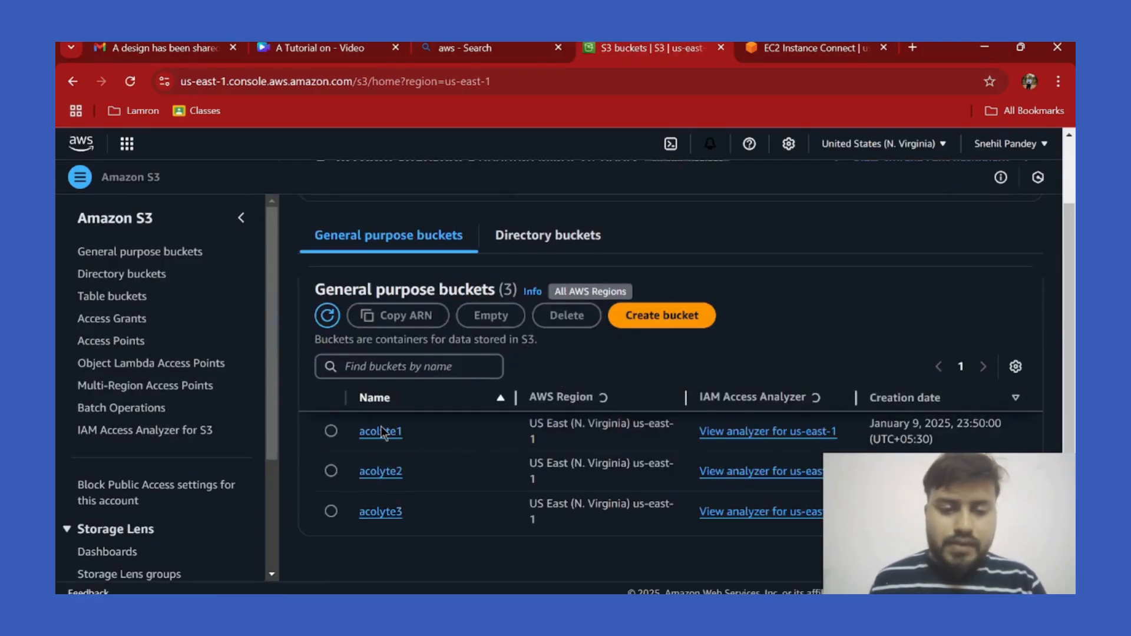
left_click(381, 432)
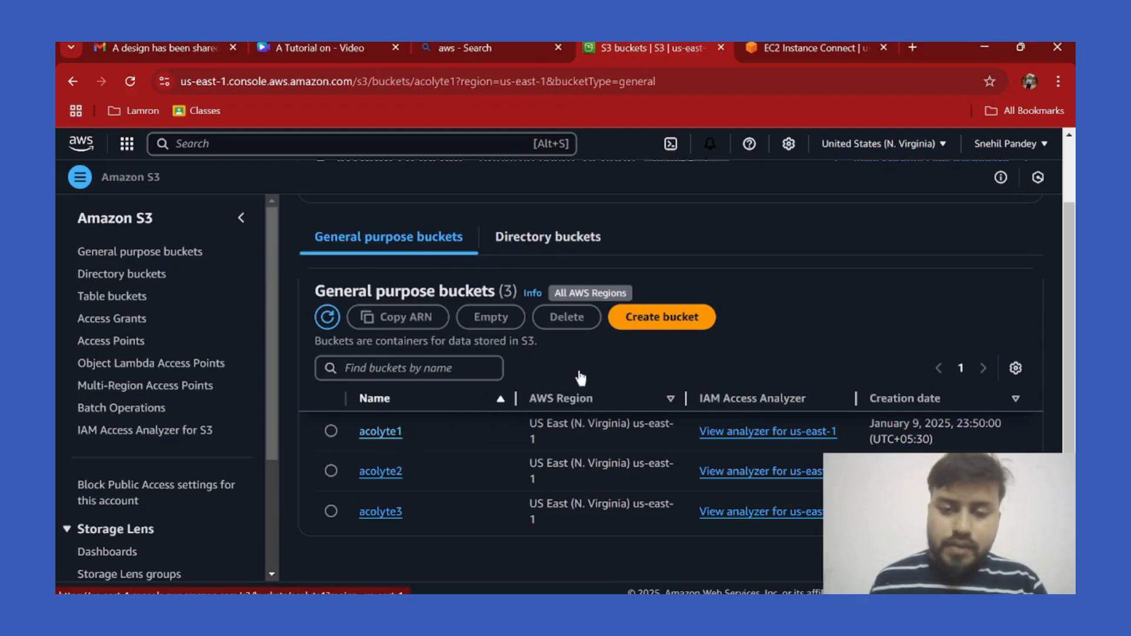
scroll(647, 347, "down", 2)
scroll(687, 327, "down", 1)
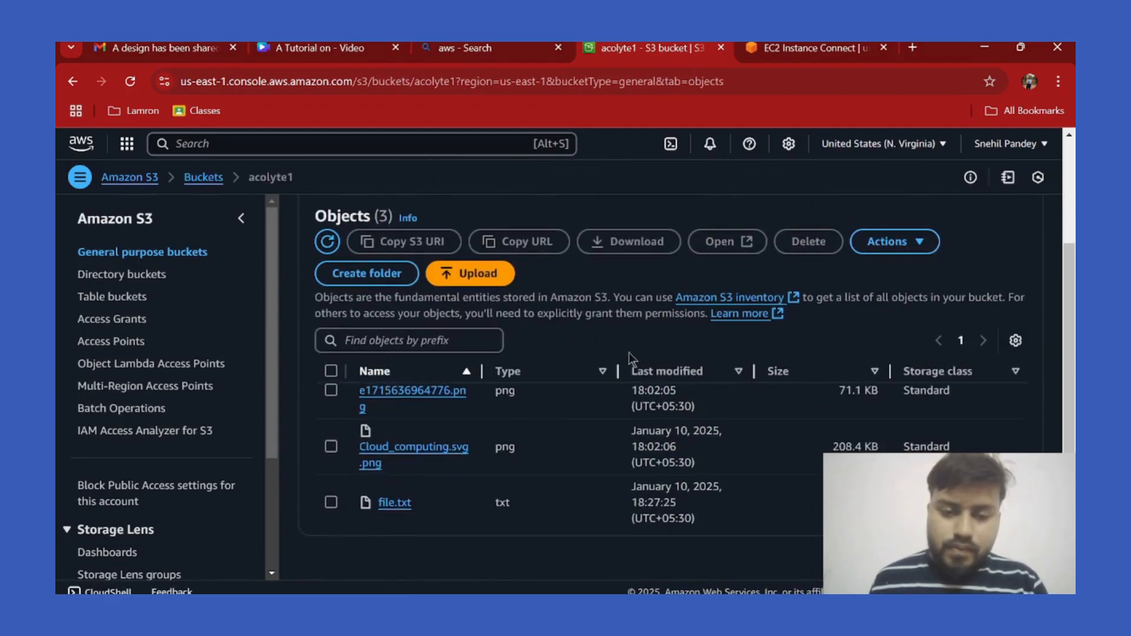
scroll(465, 462, "up", 1)
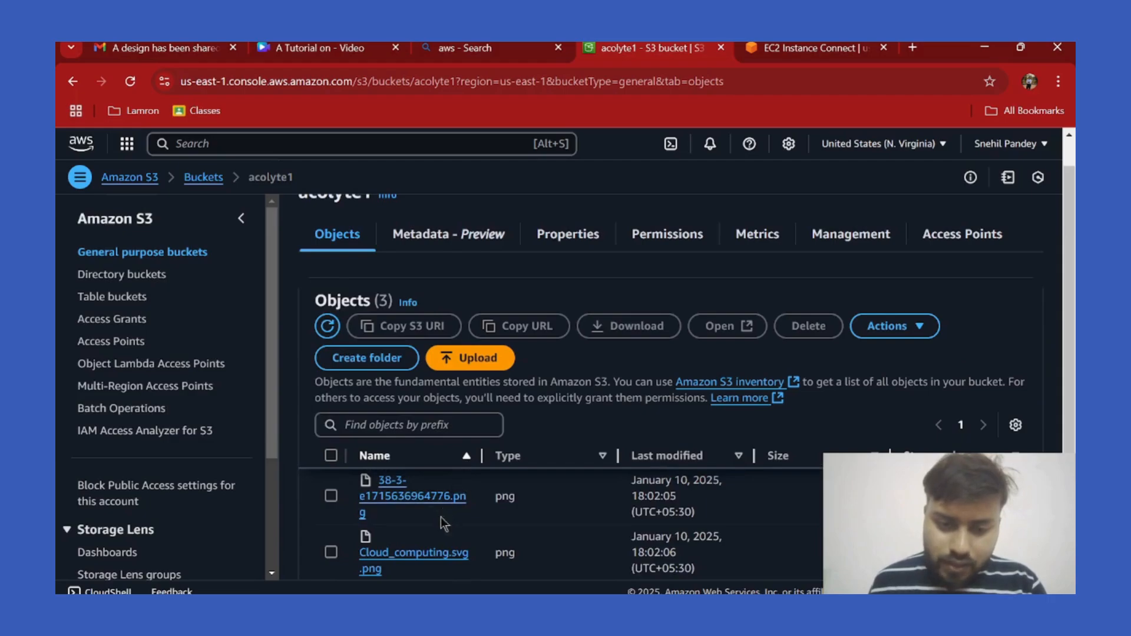
scroll(591, 425, "down", 1)
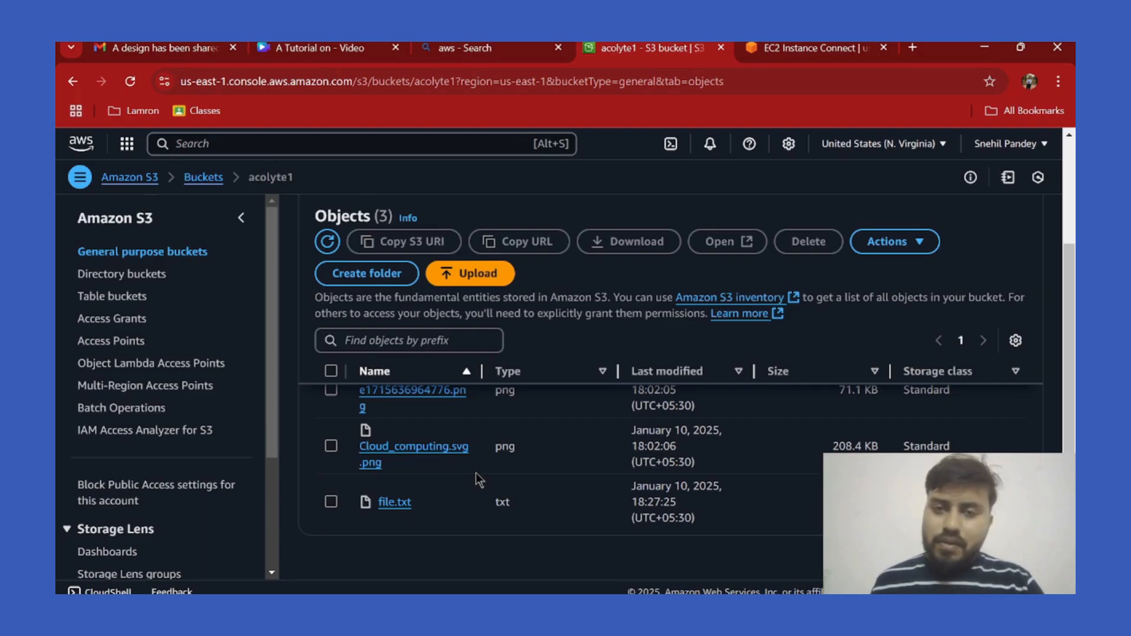
scroll(705, 277, "up", 2)
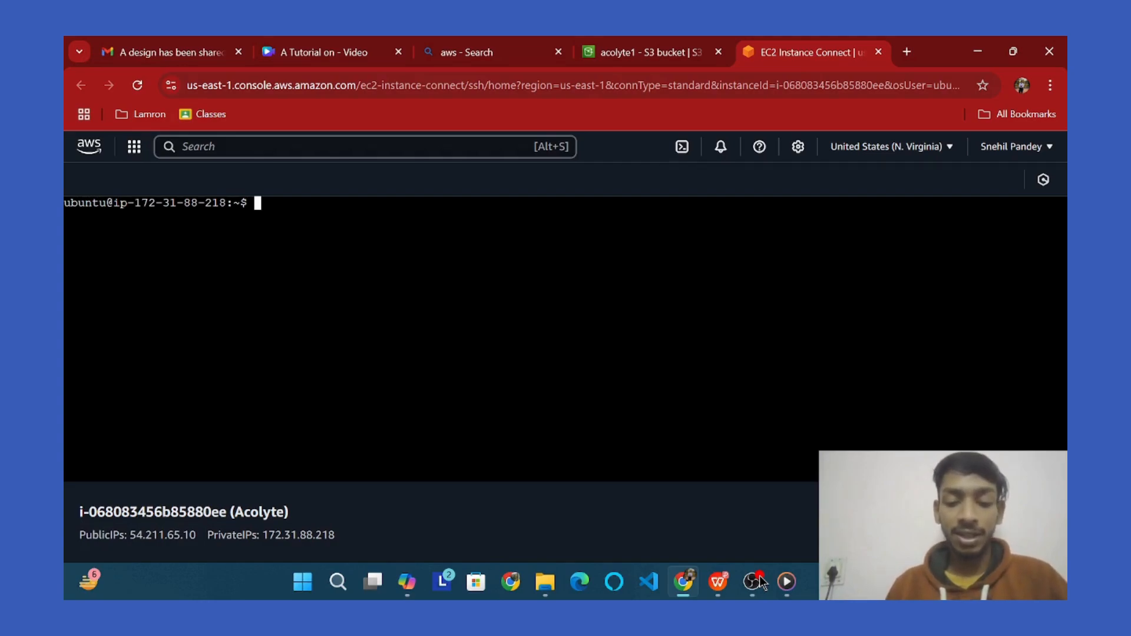
Run ls -l, copy s3://acolyte1/file.txt into the current folder, then cat file.txt.
type("ls -")
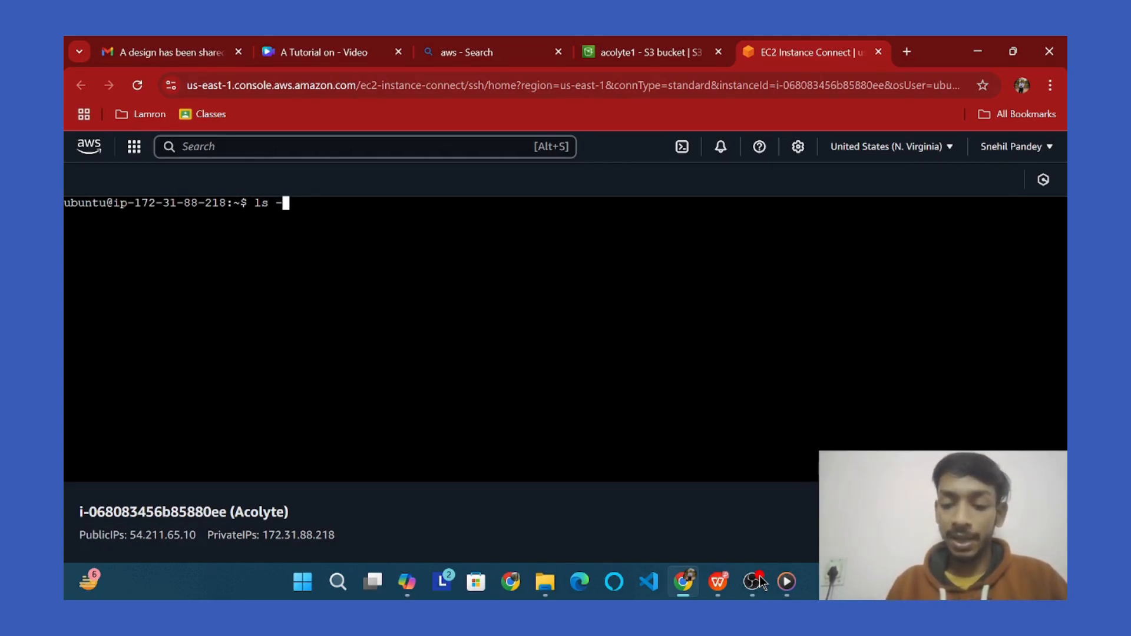
type("l")
key("Return")
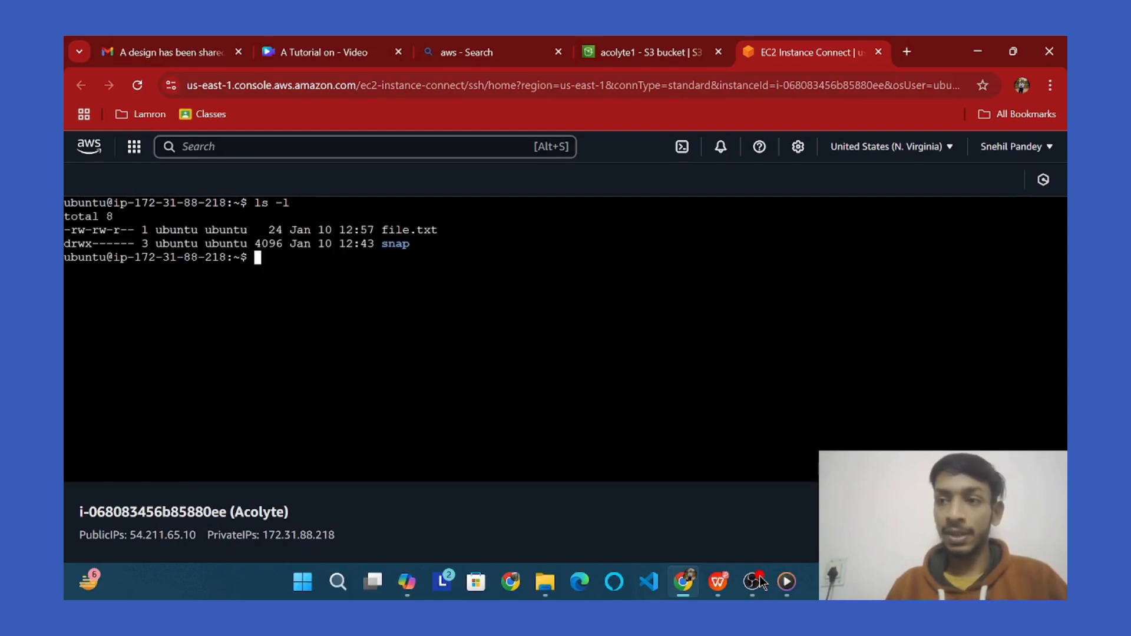
type("aws ")
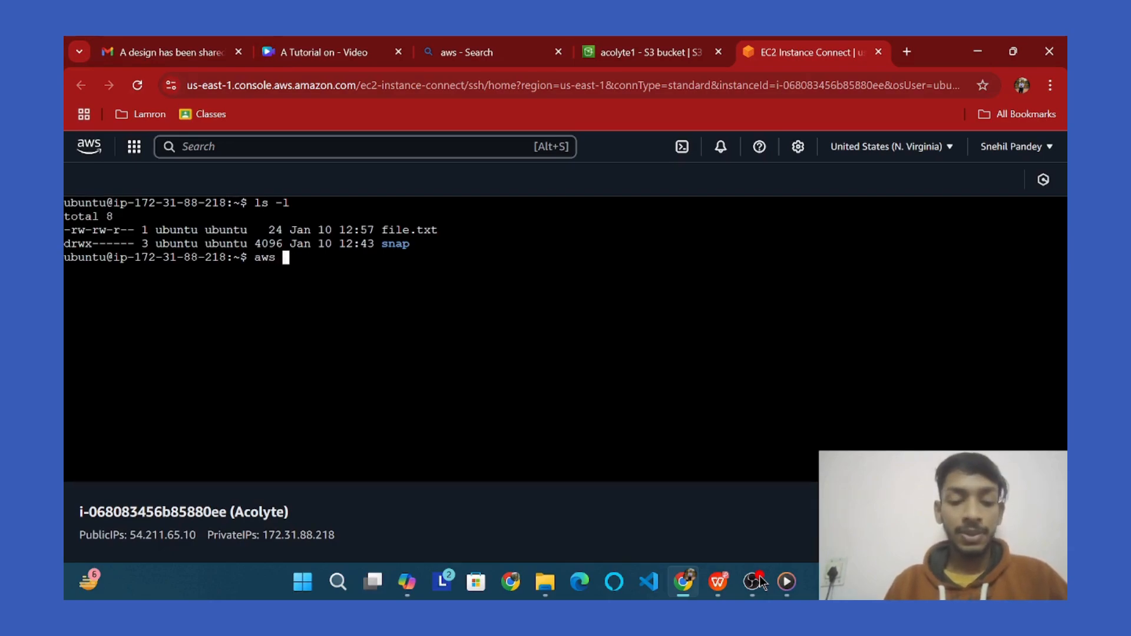
type("s3 ")
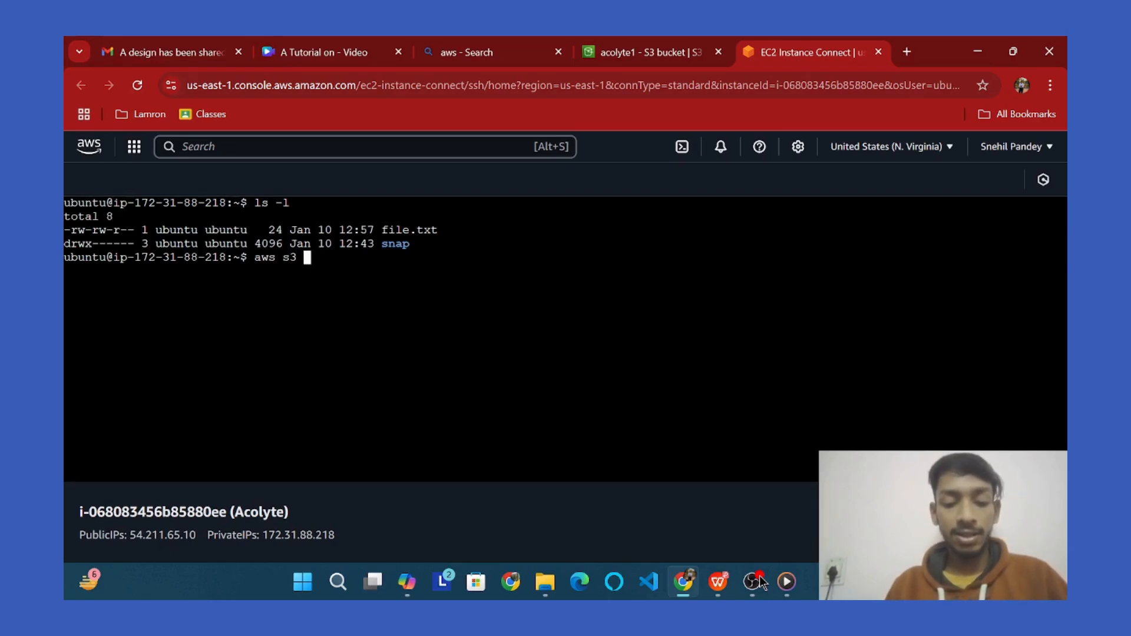
type("cp s3:")
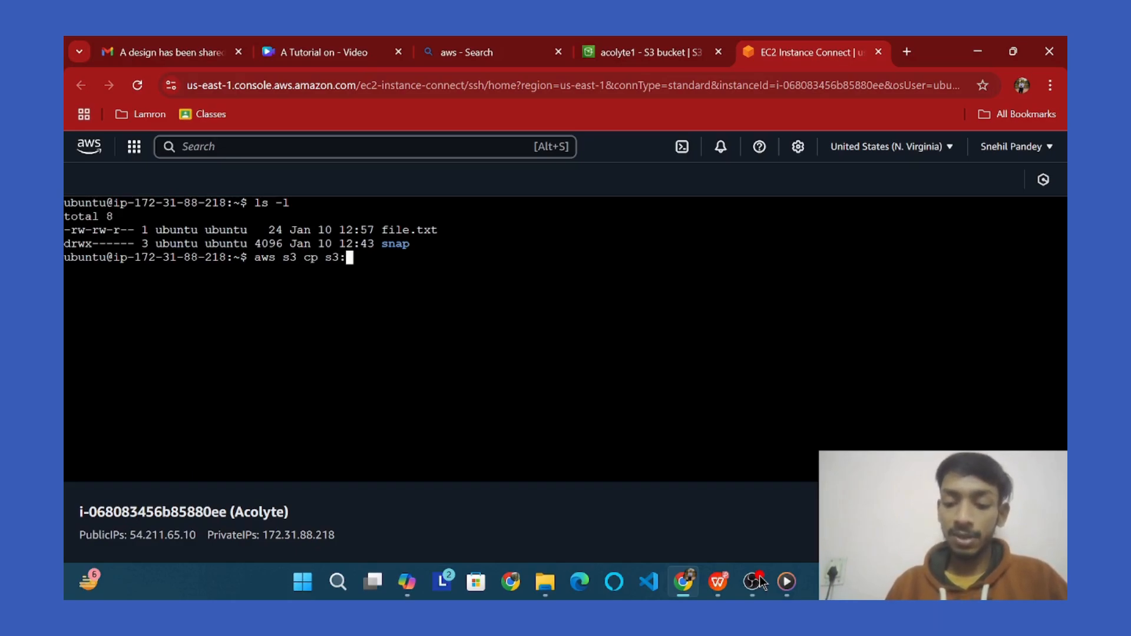
type("//")
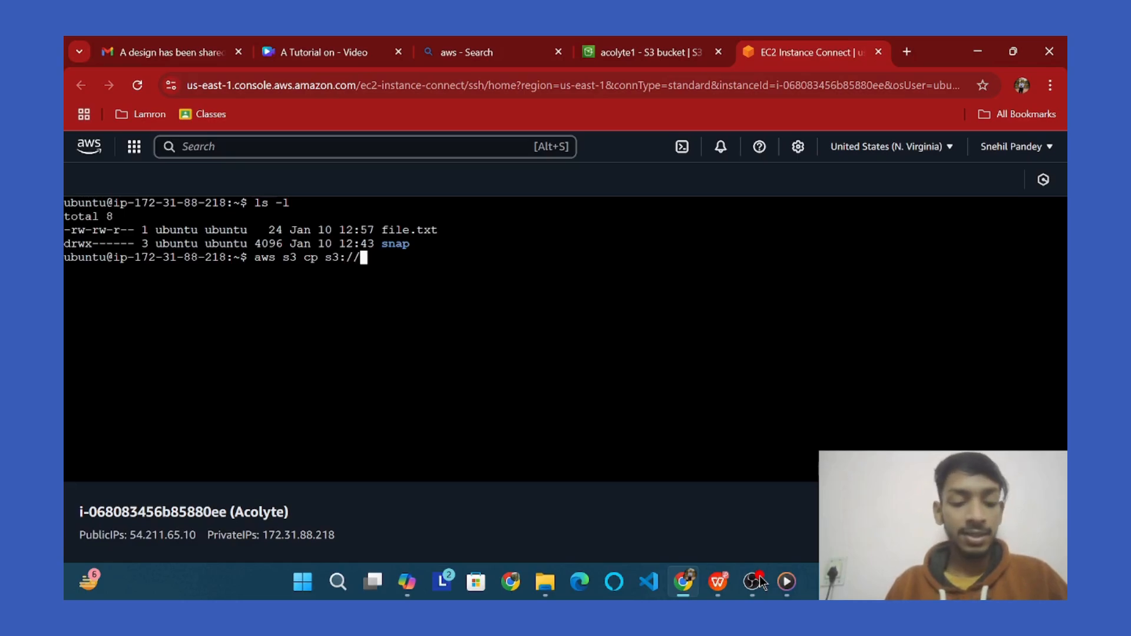
type("aco")
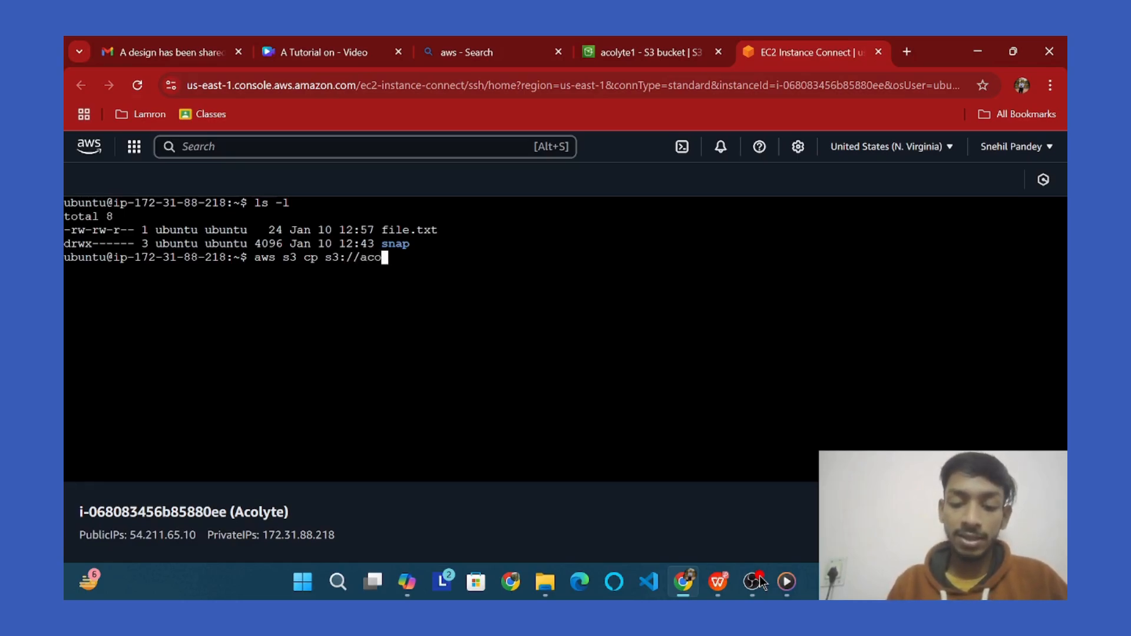
type("lyte")
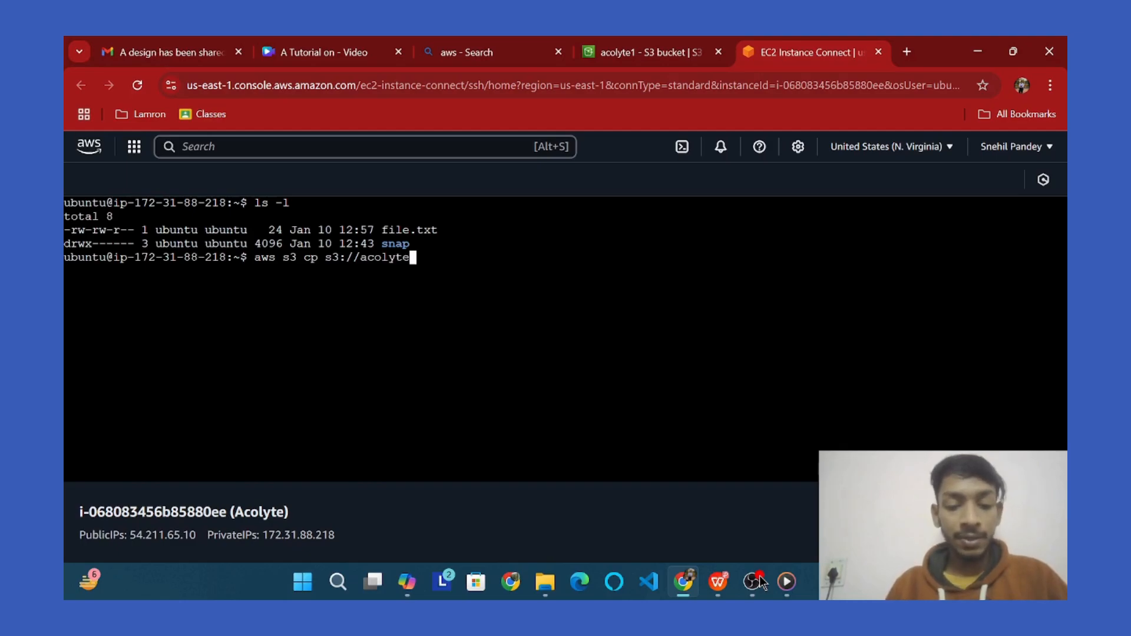
type("1/")
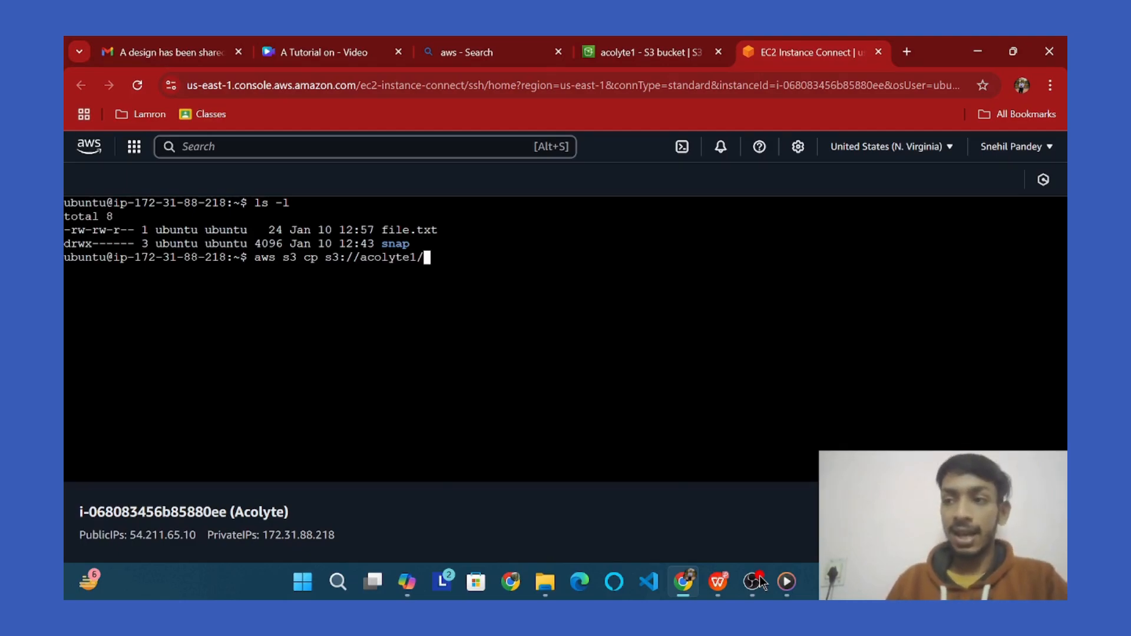
type("file")
type(".")
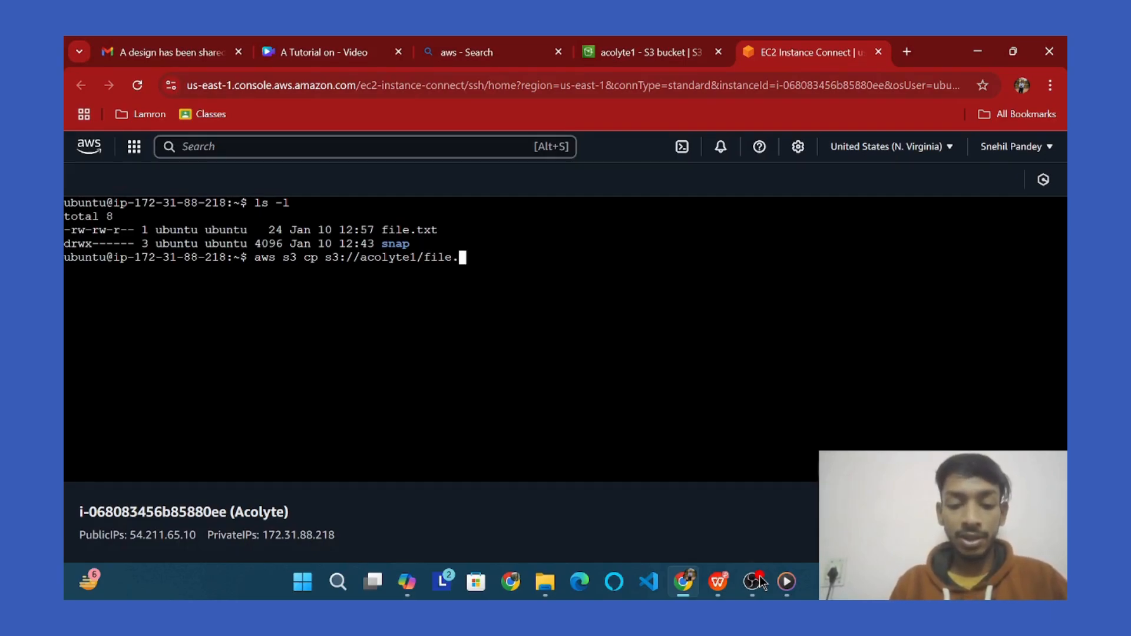
type("txt ")
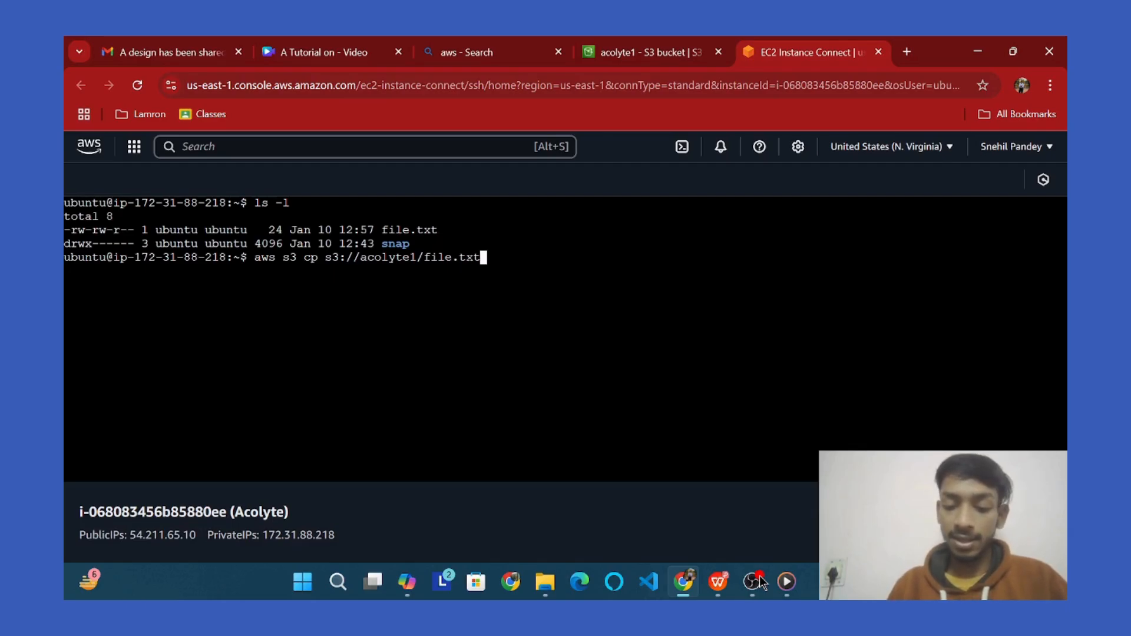
type(".")
key("Return")
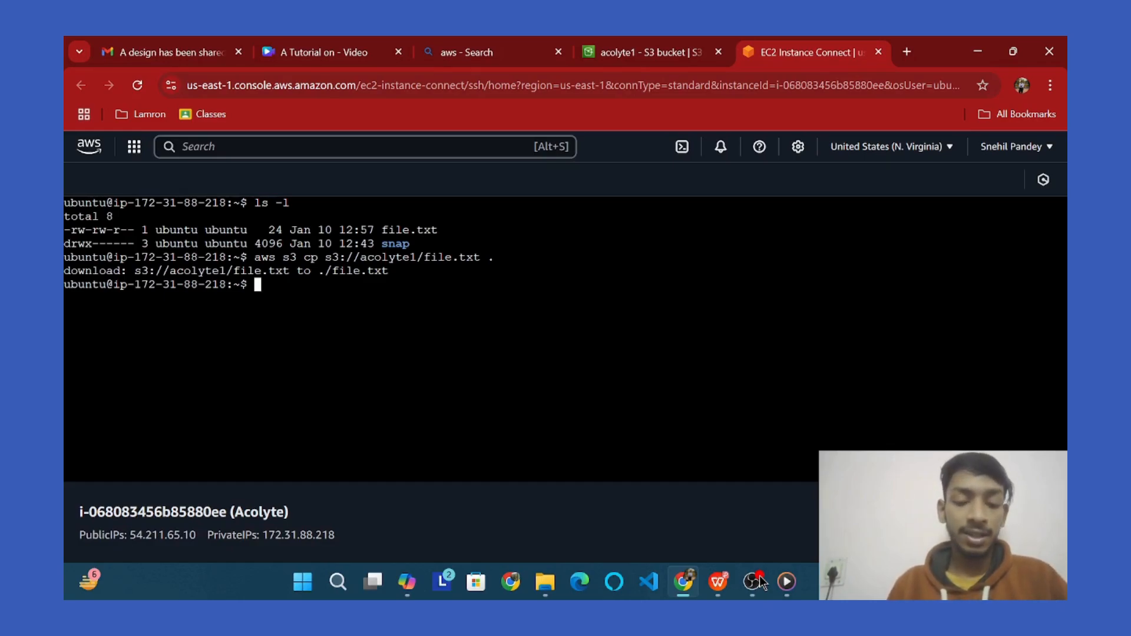
type("cat ")
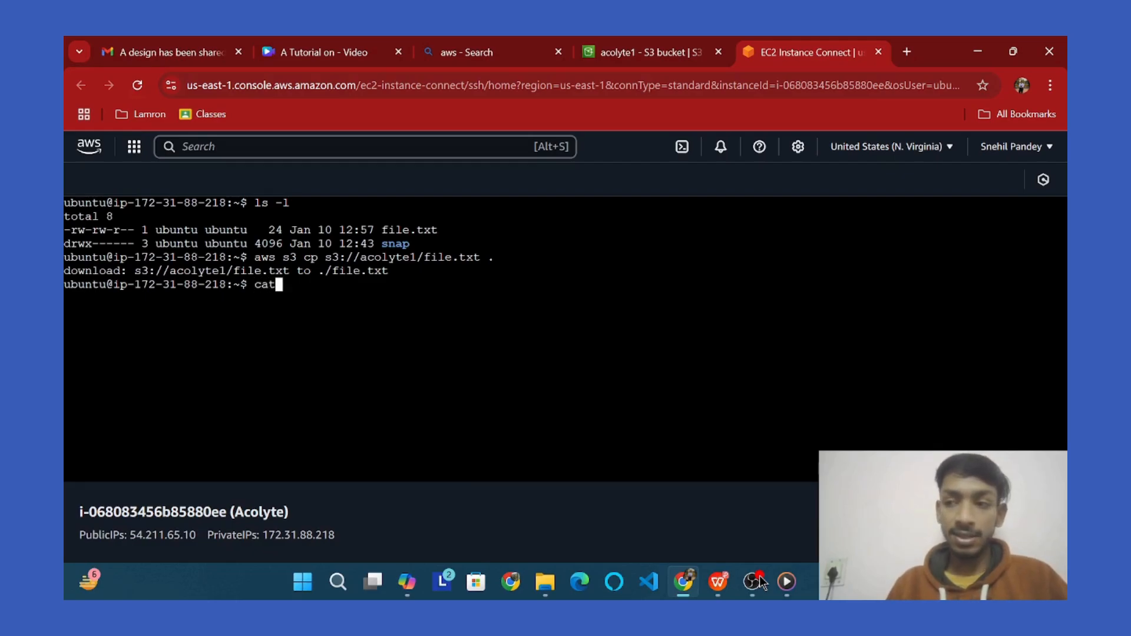
type("file.txt")
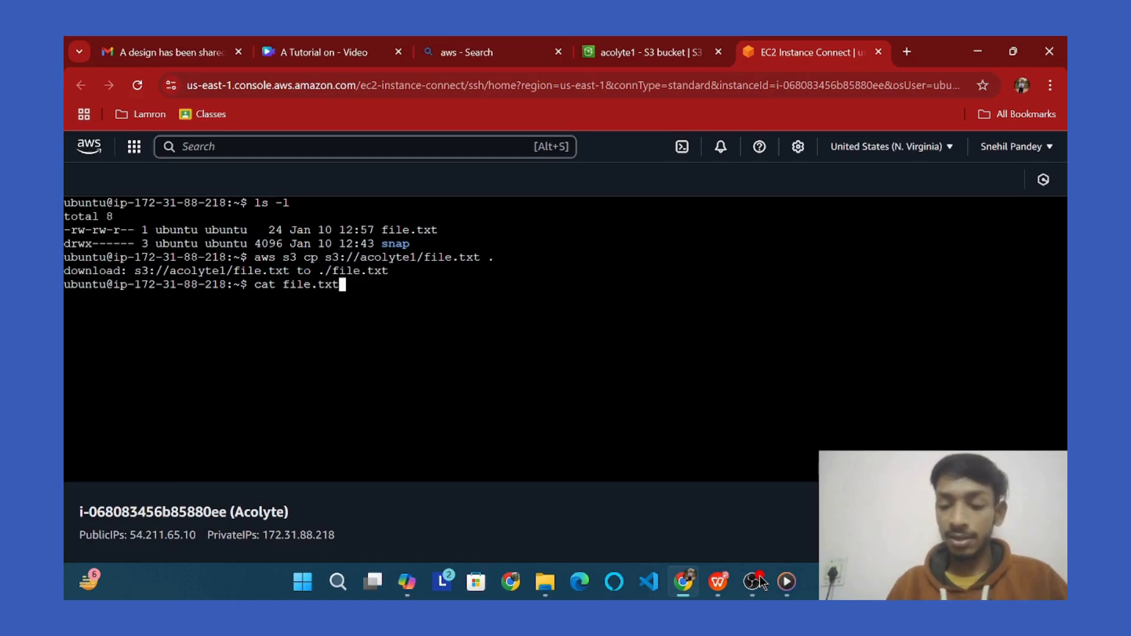
key("Return")
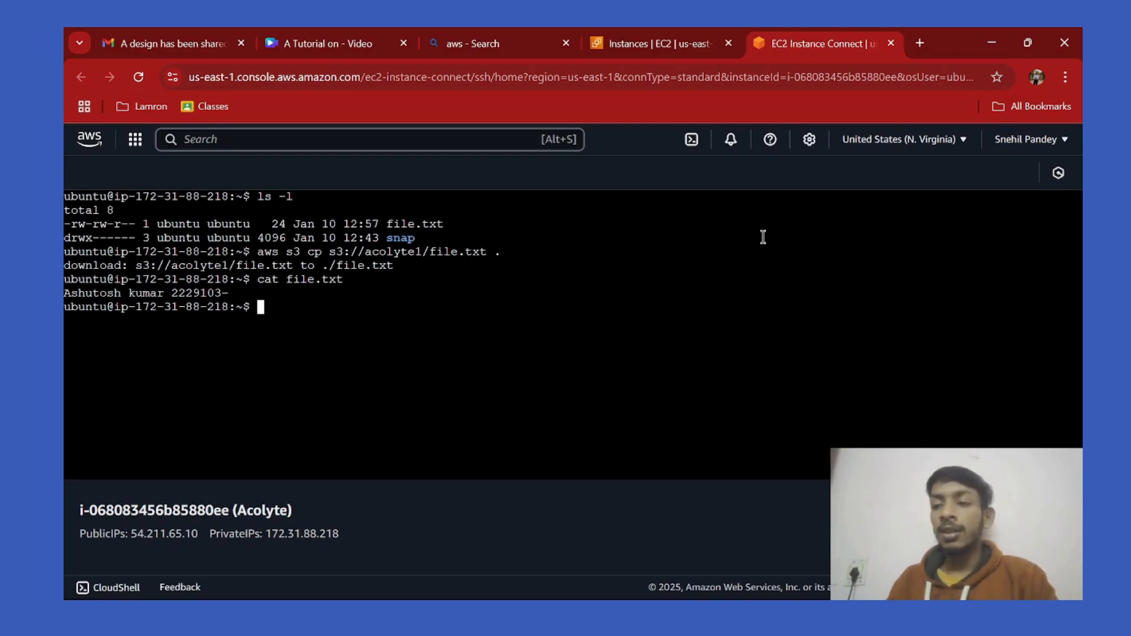
Select Acolyte in the Instances list and stop it via Instance state > Stop instance.
left_click(695, 42)
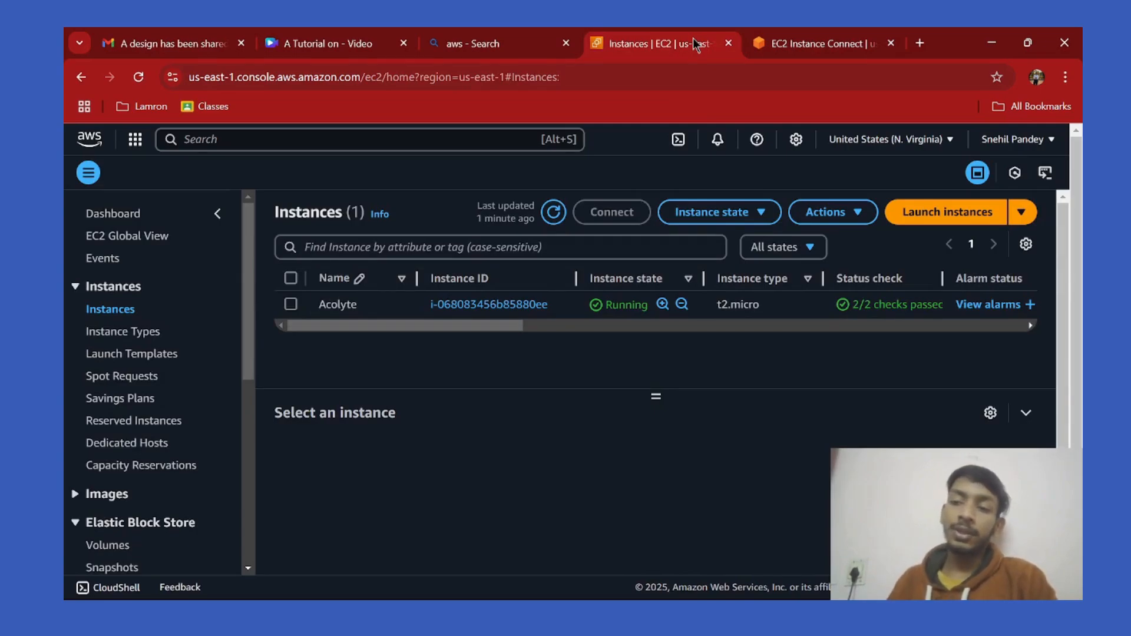
left_click(290, 304)
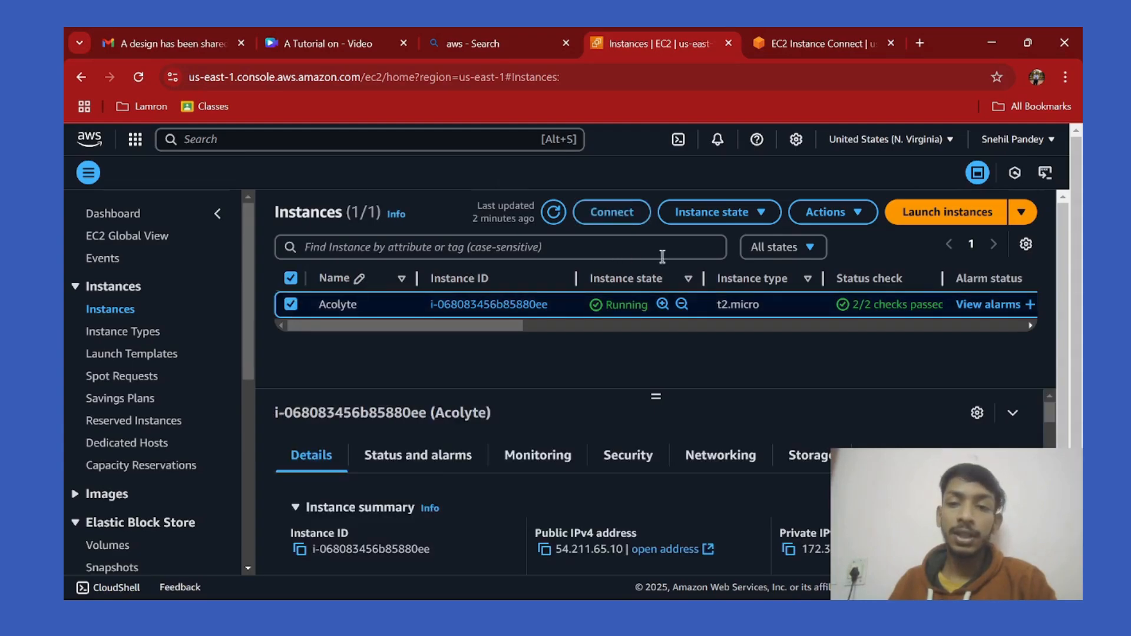
left_click(739, 217)
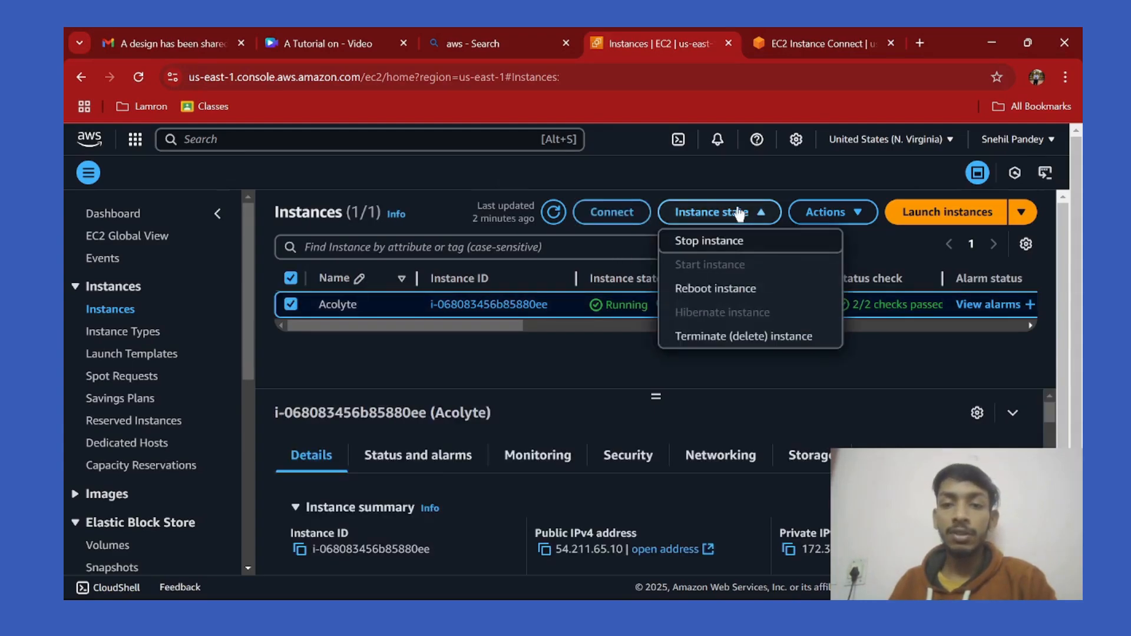
left_click(730, 243)
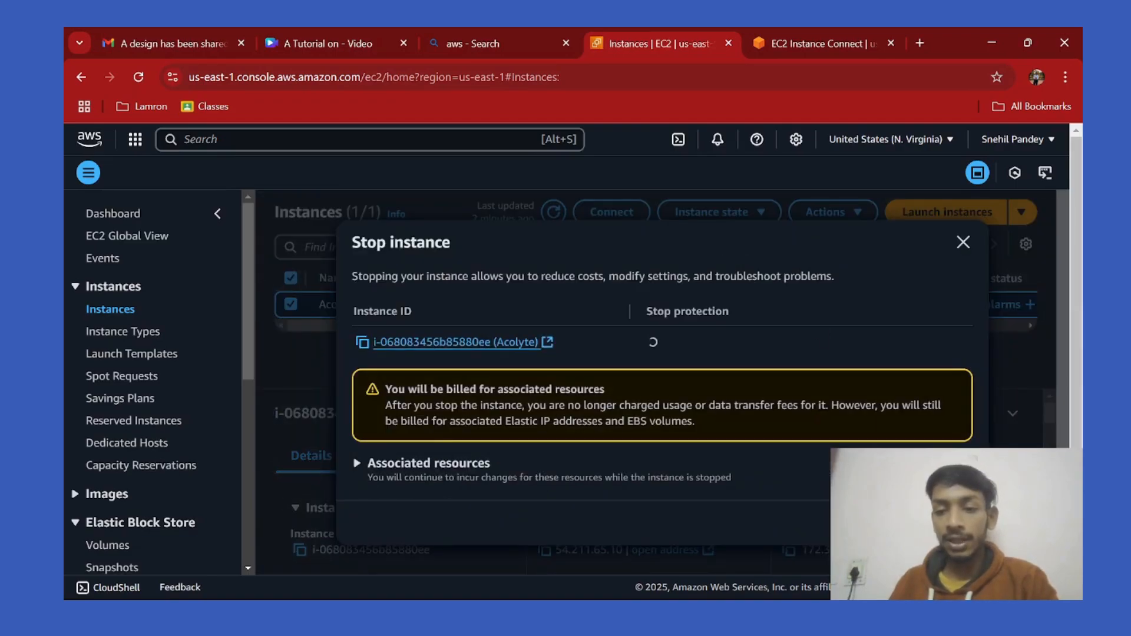
left_click(945, 523)
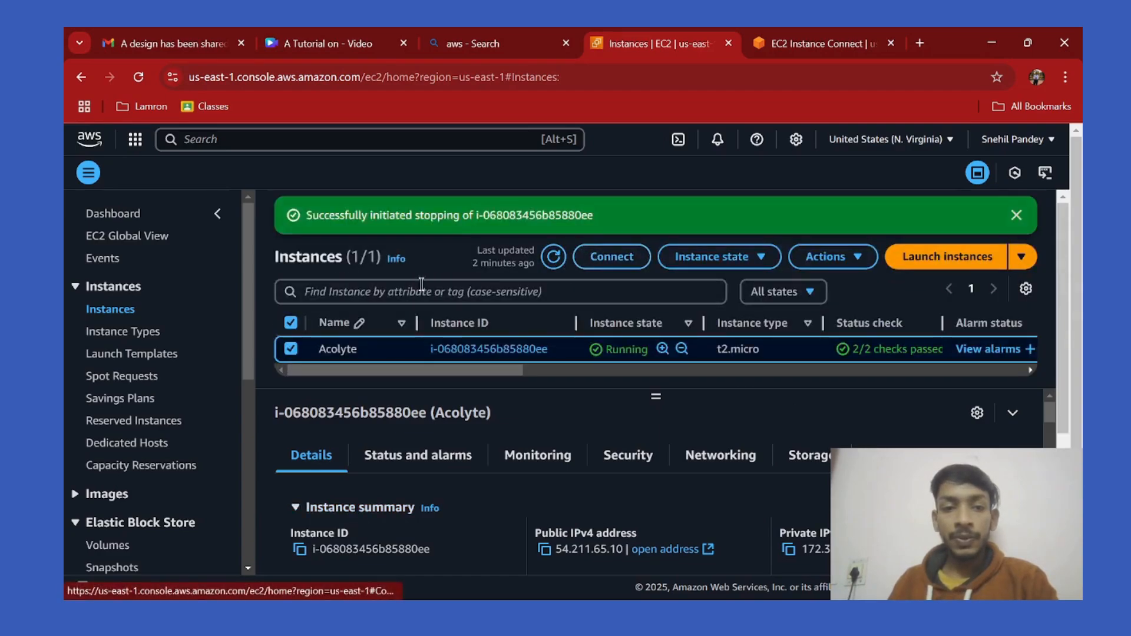
left_click(745, 264)
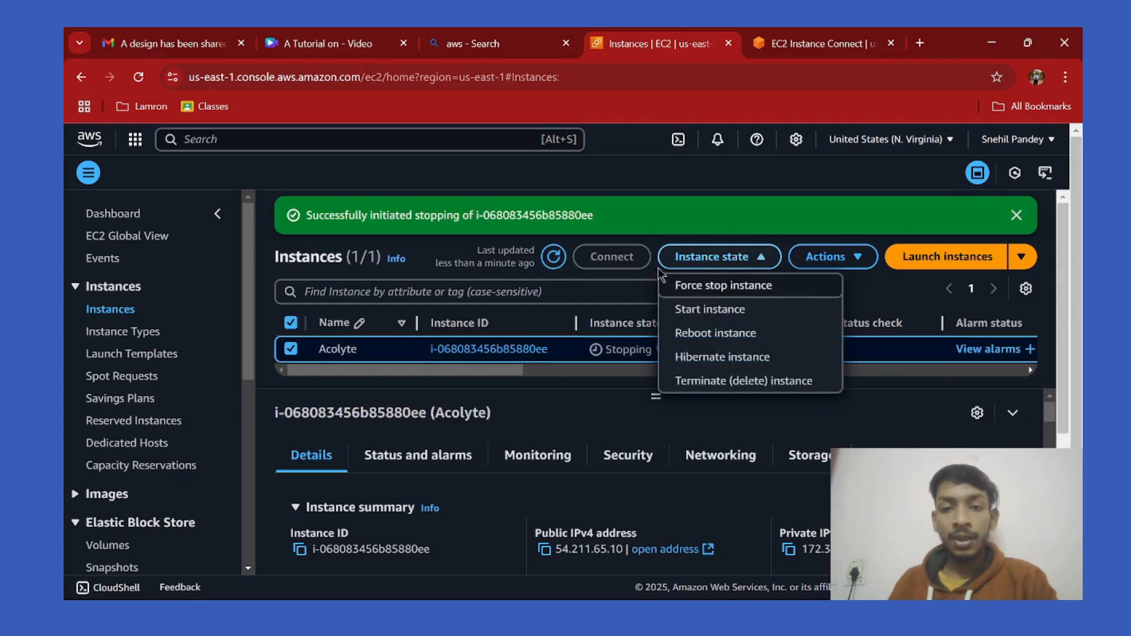
Refresh the Instances list repeatedly until Acolyte's state reads Stopped.
left_click(554, 259)
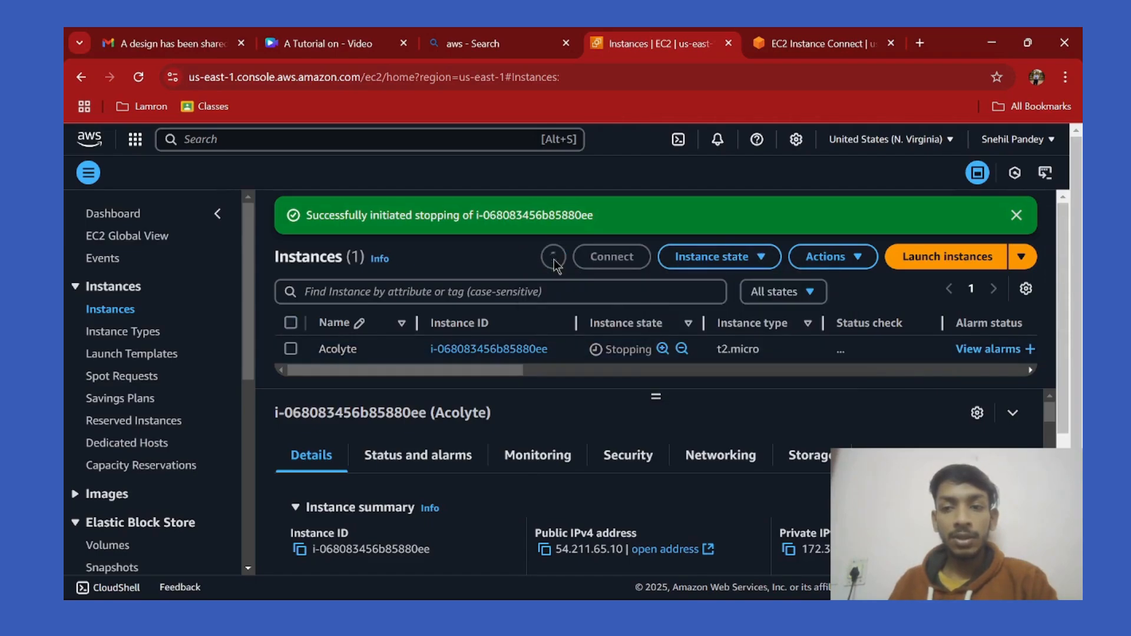
left_click(765, 259)
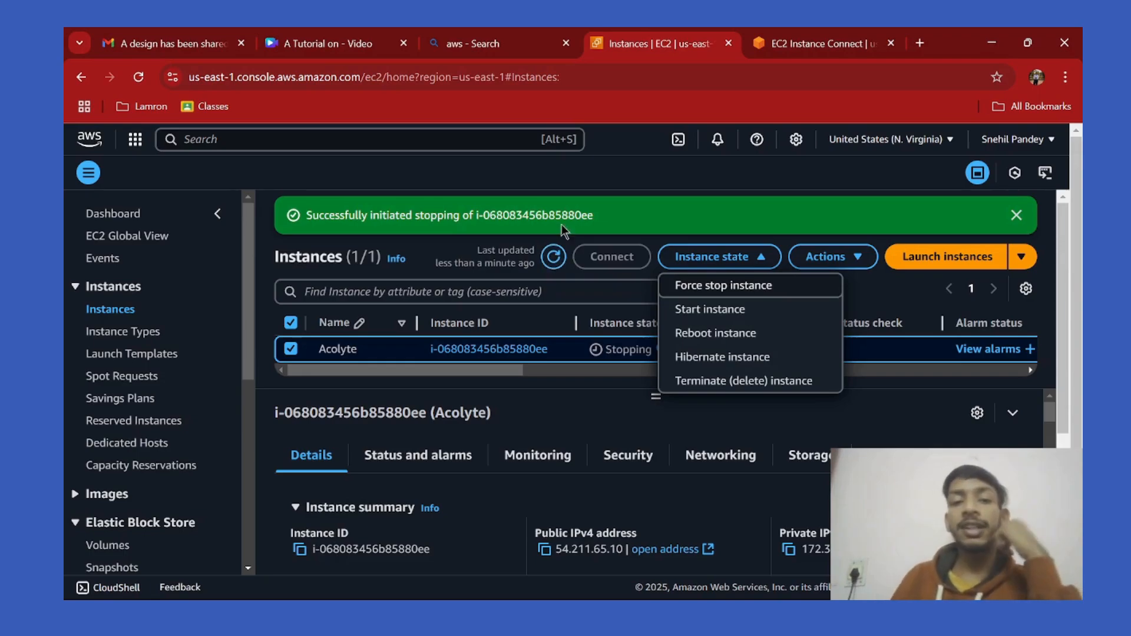
left_click(552, 258)
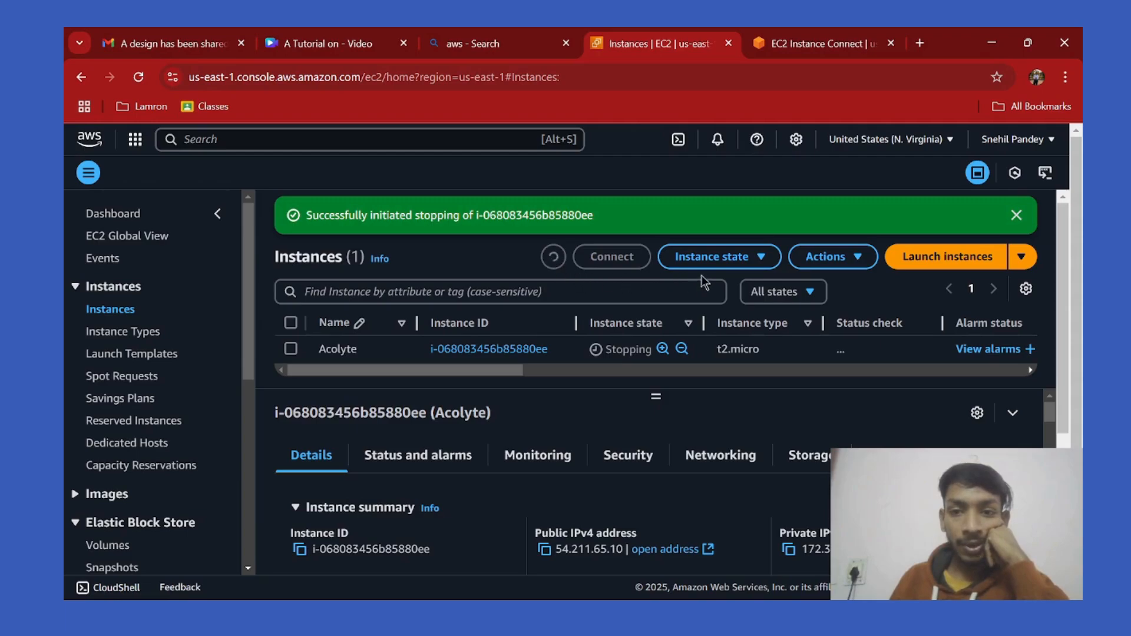
left_click(733, 258)
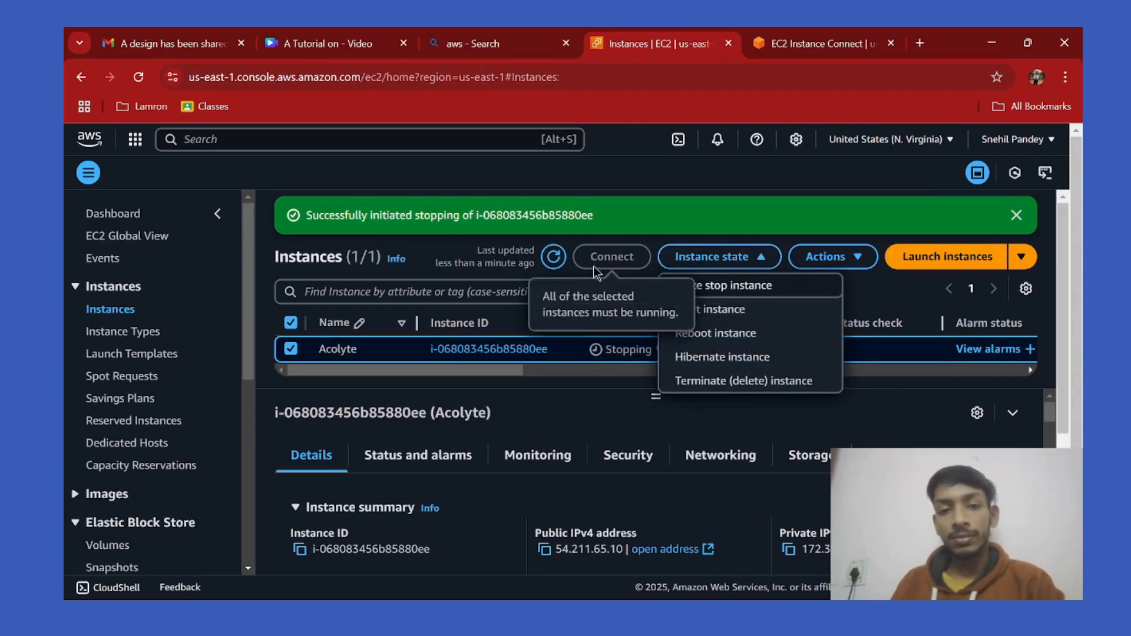
left_click(564, 262)
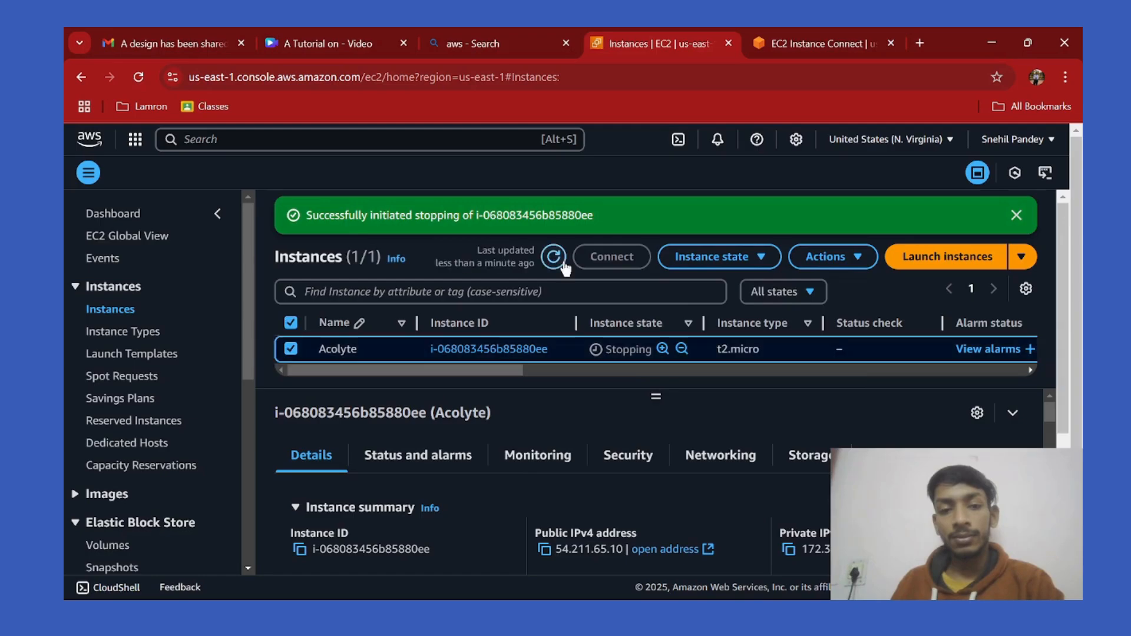
left_click(555, 258)
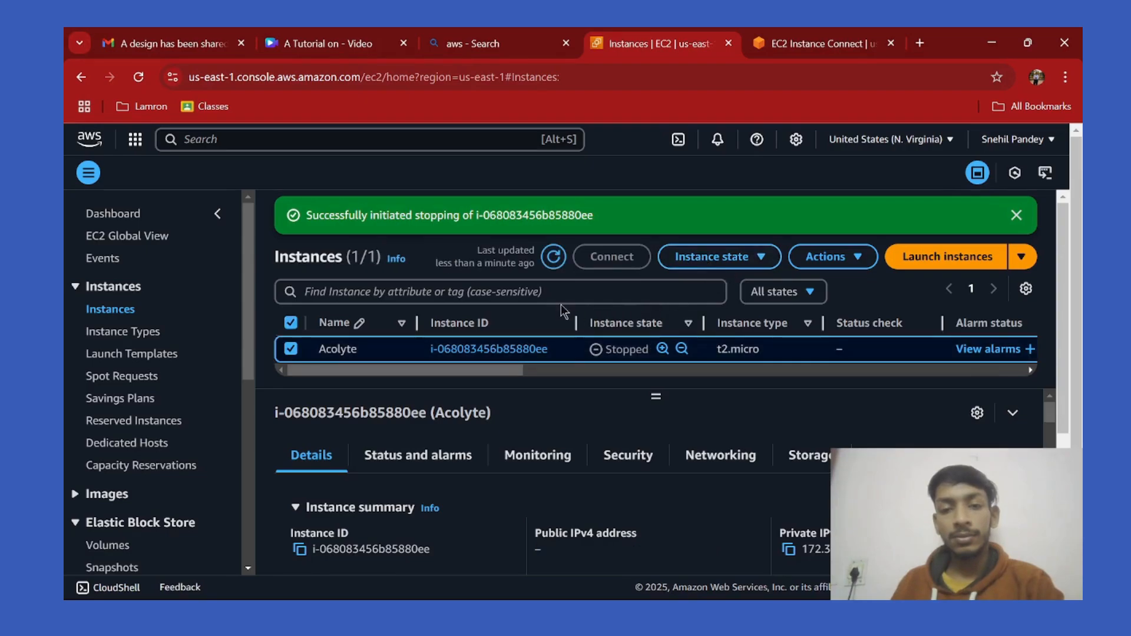
left_click(551, 262)
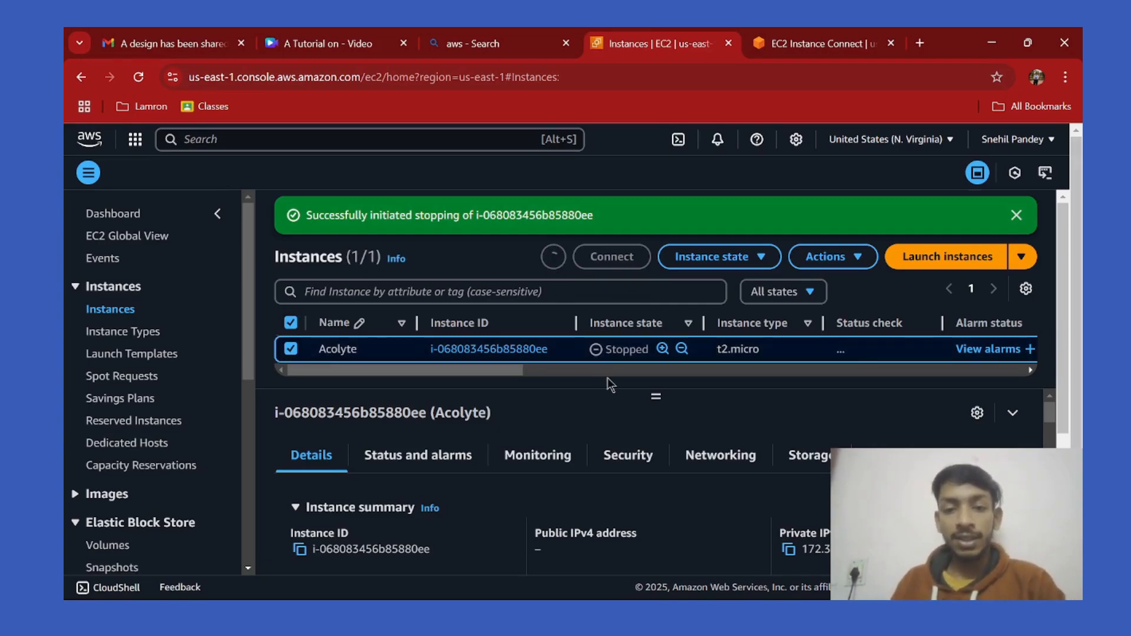
Terminate the Acolyte instance via Instance state > Terminate (delete) instance and confirm.
left_click(752, 261)
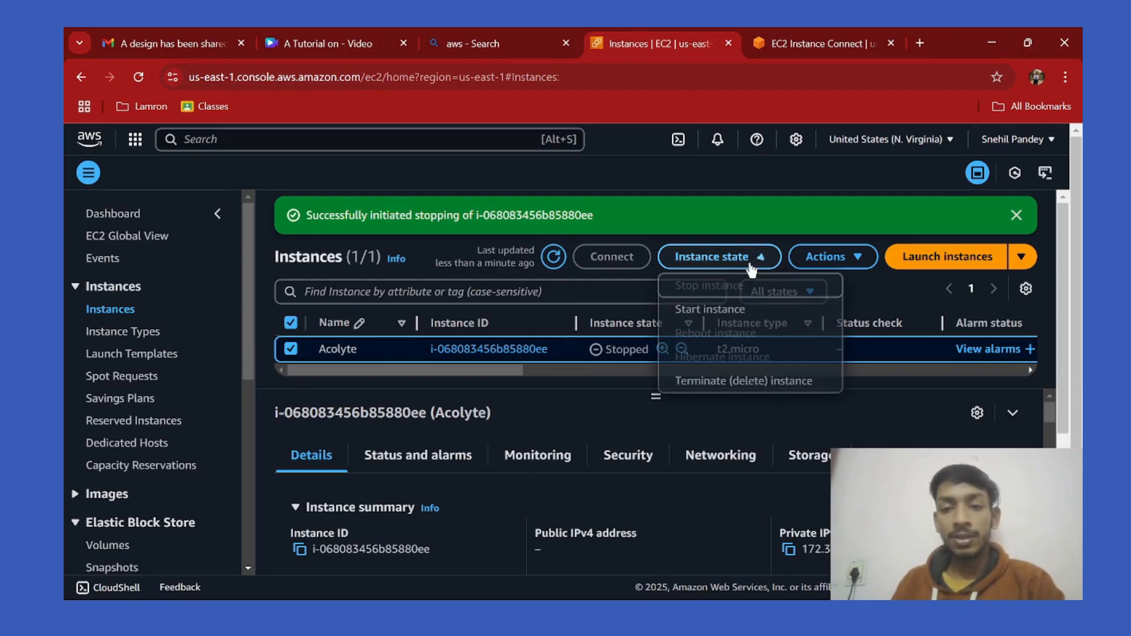
left_click(726, 384)
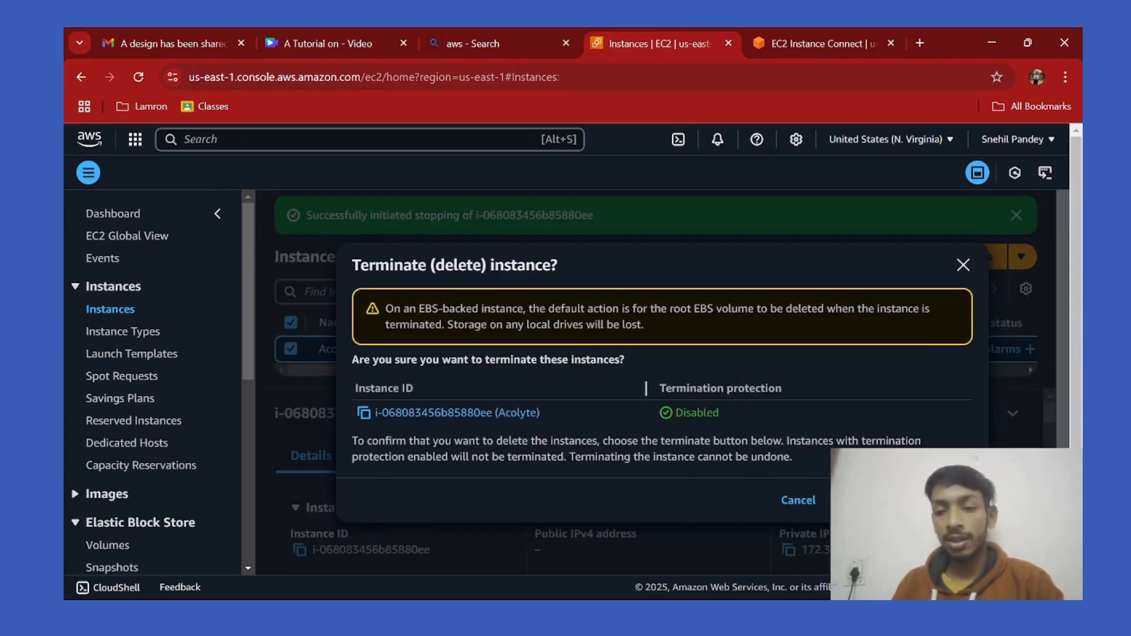
left_click(903, 500)
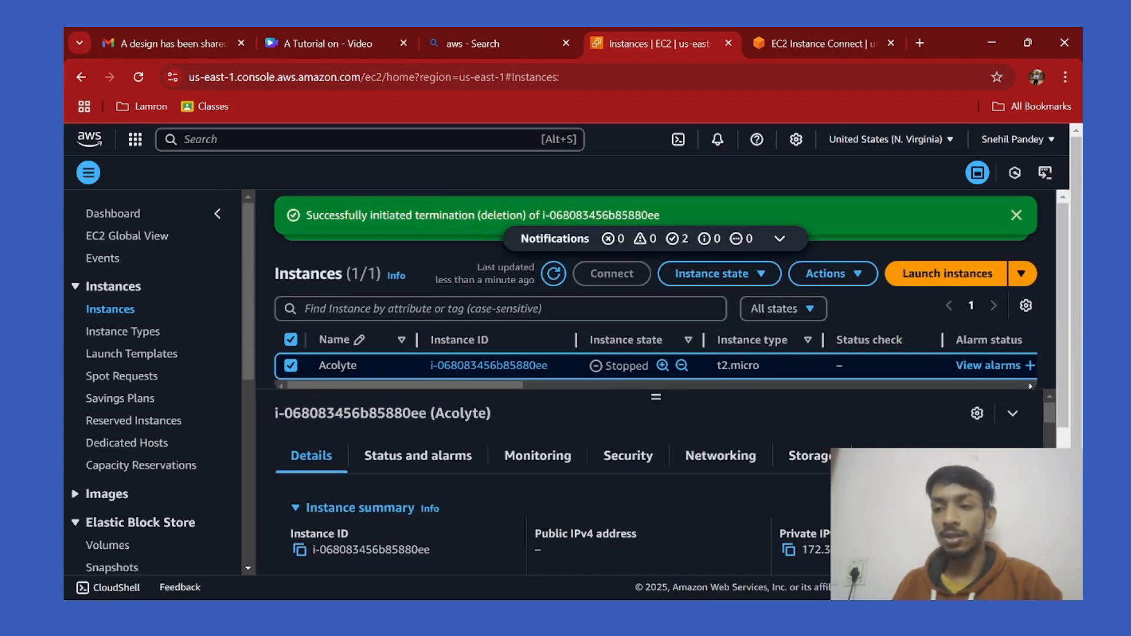